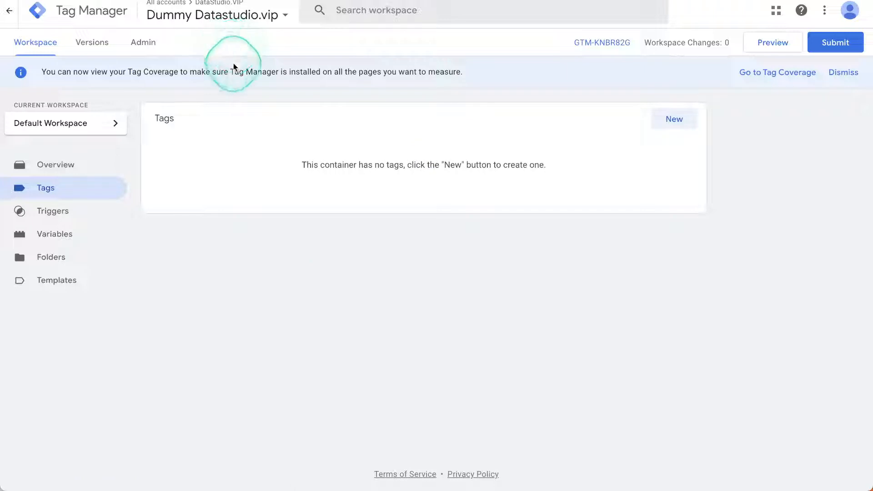
# Switch to Google Analytics, open the Dummy Test web data stream and copy its Measurement ID
pyautogui.press('super+alt+Left')
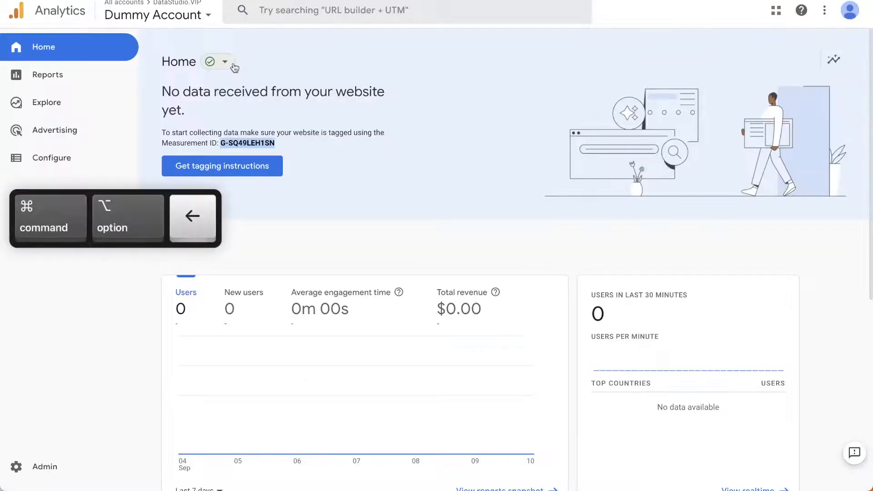
pyautogui.click(296, 144)
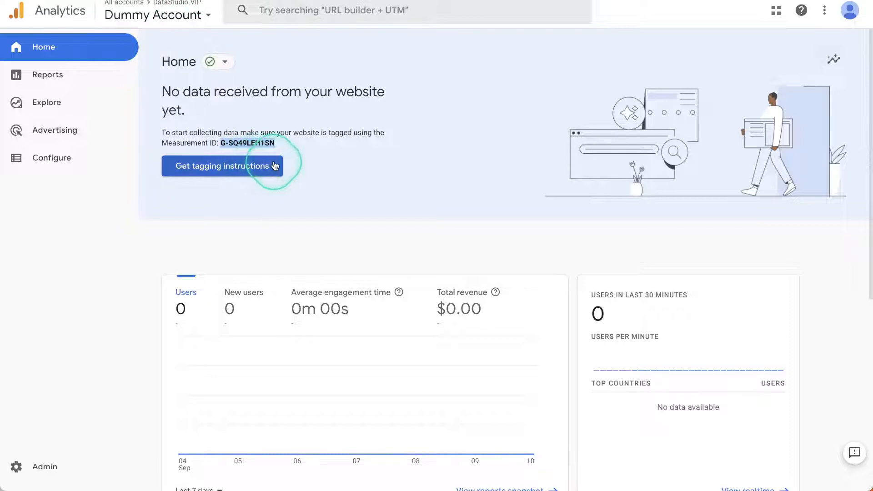
pyautogui.click(221, 145)
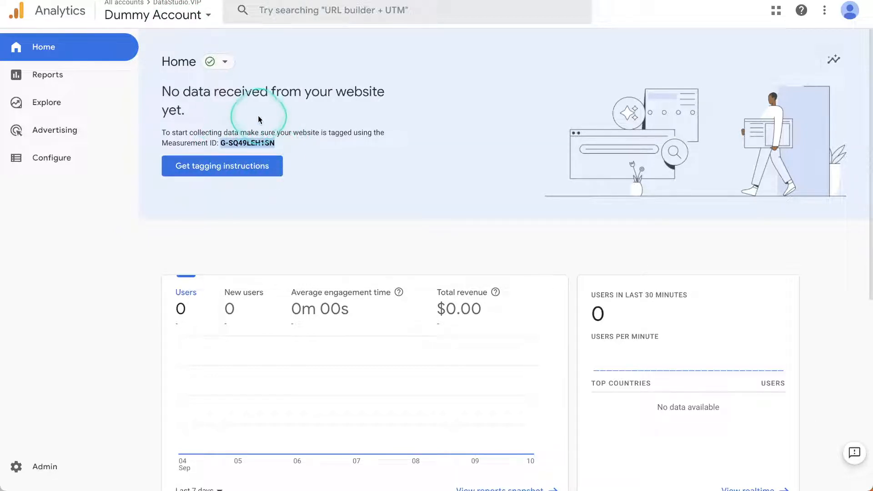
pyautogui.click(41, 464)
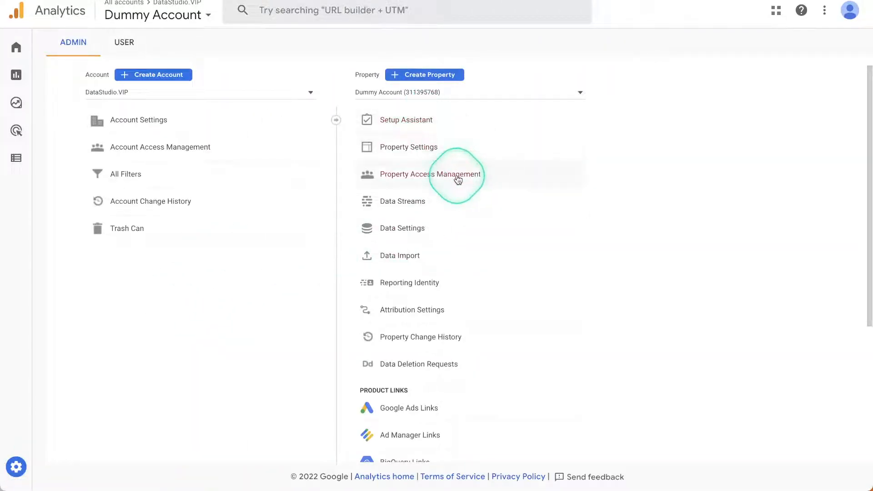
pyautogui.click(417, 211)
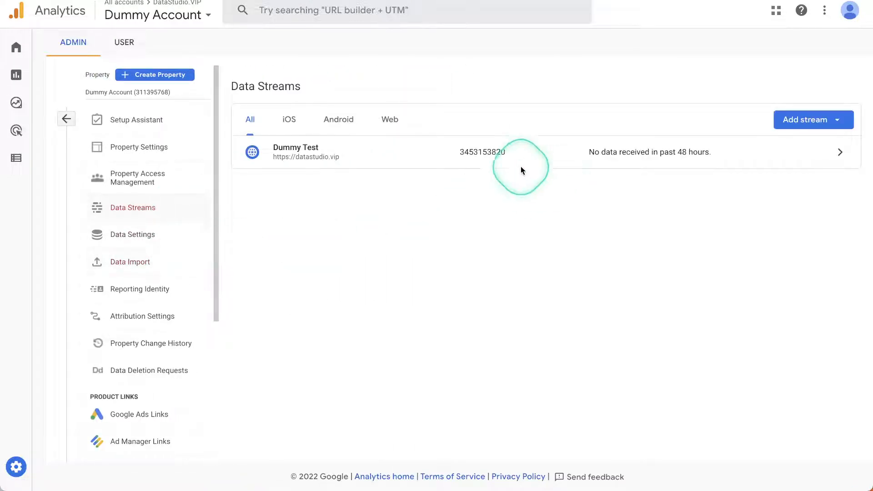
pyautogui.click(469, 147)
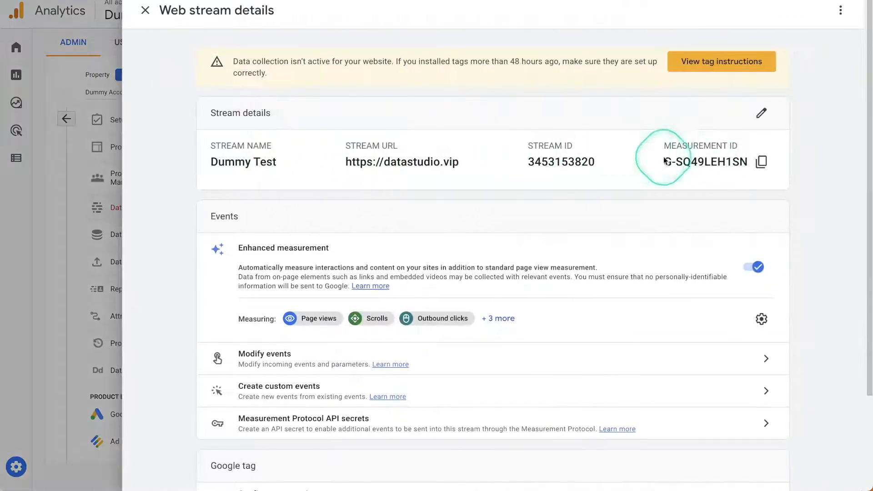
pyautogui.click(762, 163)
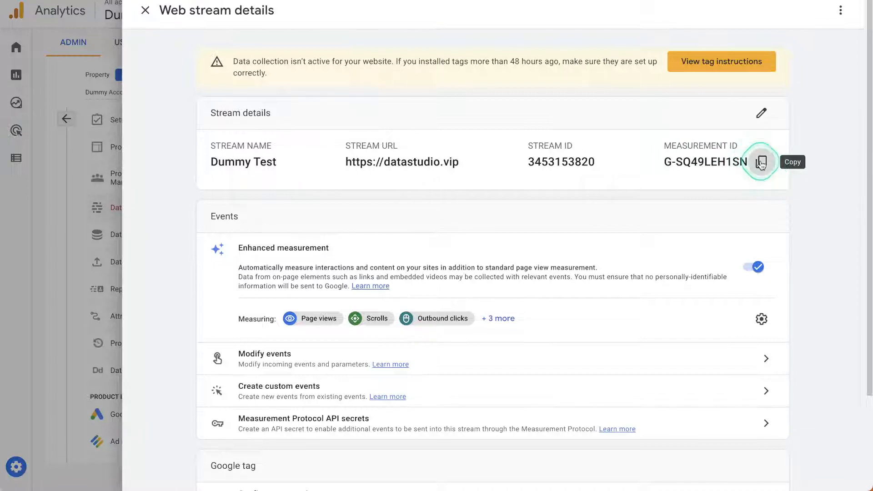
# Back in Tag Manager, create a Google Analytics: GA4 Configuration tag and paste the copied Measurement ID into it
pyautogui.press('super+alt+Right')
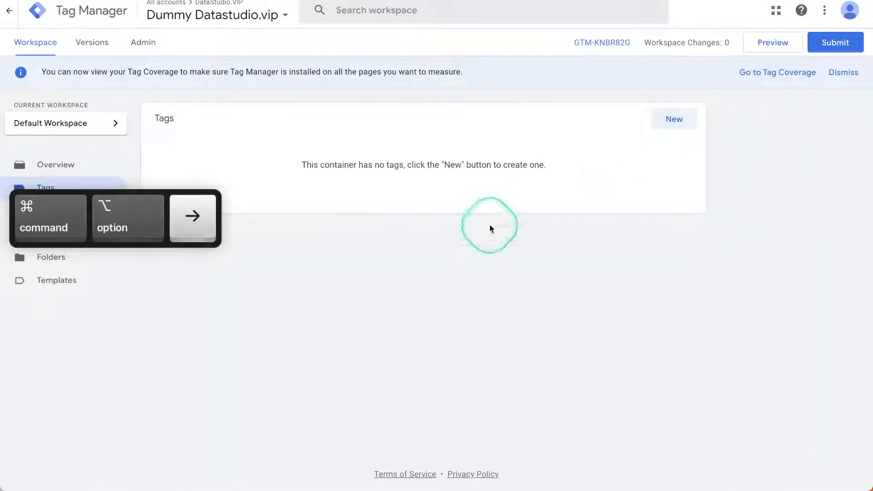
pyautogui.click(678, 125)
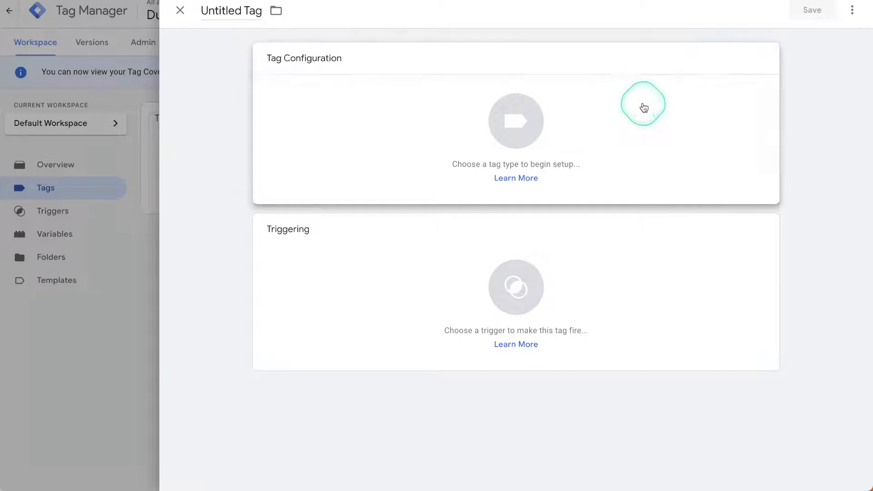
pyautogui.click(643, 107)
pyautogui.click(636, 138)
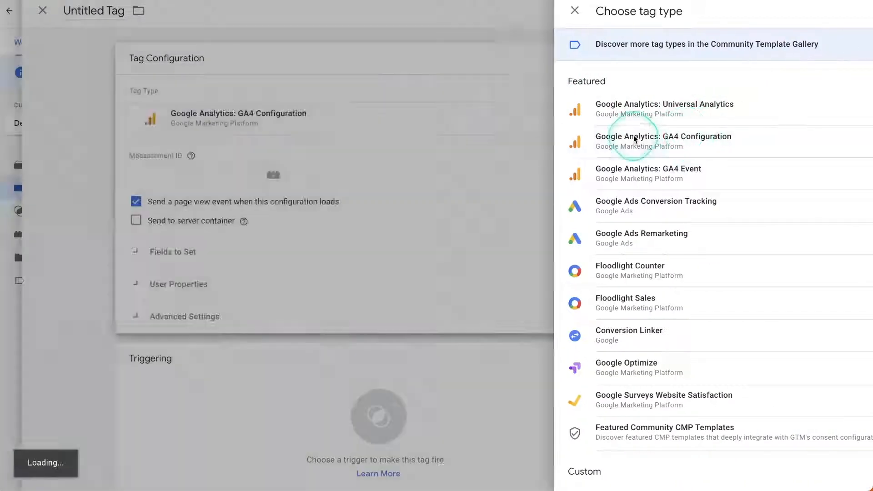
pyautogui.click(361, 167)
pyautogui.press('super+v')
pyautogui.moveTo(340, 173); pyautogui.dragTo(272, 175)
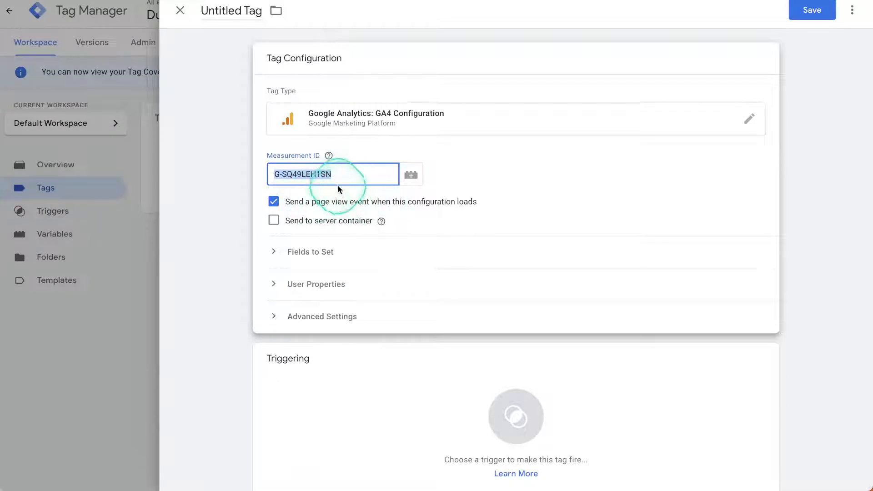
# Set the GA4 Configuration tag to fire on the All Pages trigger
pyautogui.click(244, 4)
pyautogui.scroll(-1, 350, 358)
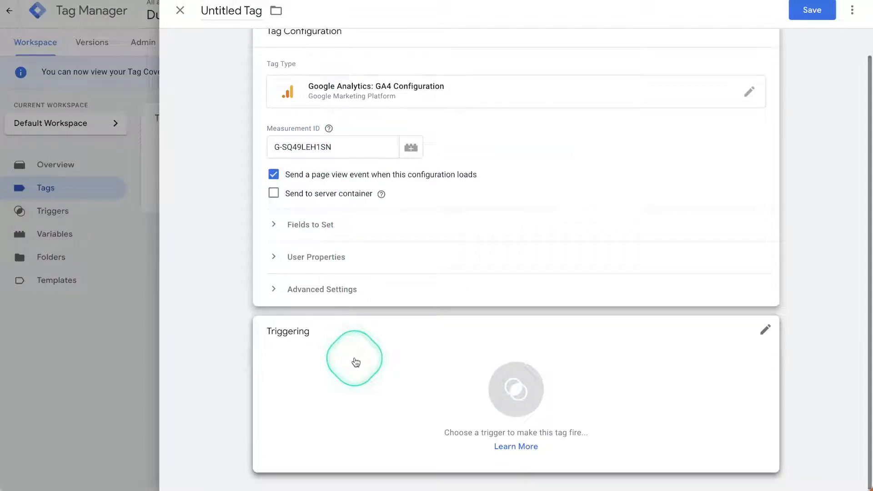
pyautogui.click(388, 368)
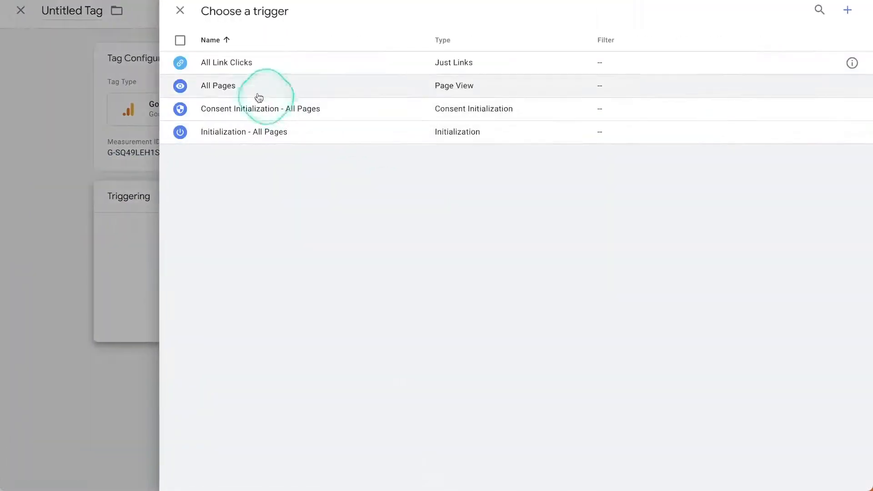
pyautogui.click(227, 90)
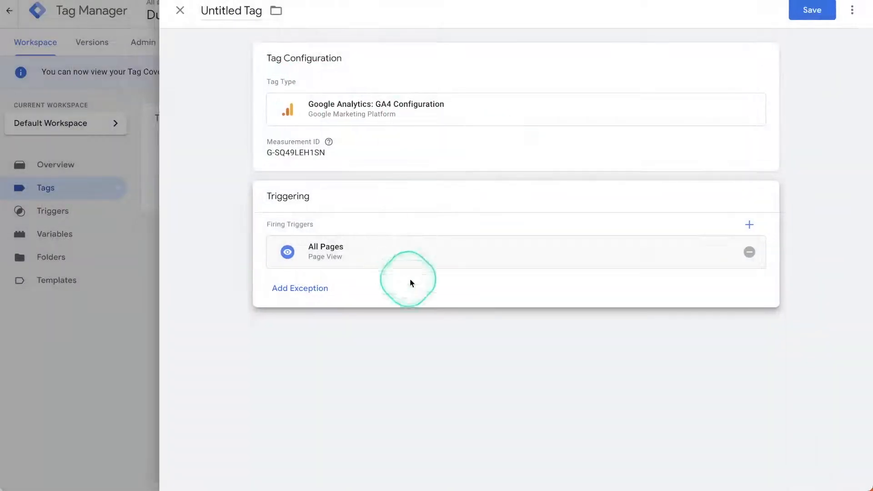
# Name the tag "GA4 - Configuration" and save it, and dismiss the Tag Coverage notice
pyautogui.click(240, 11)
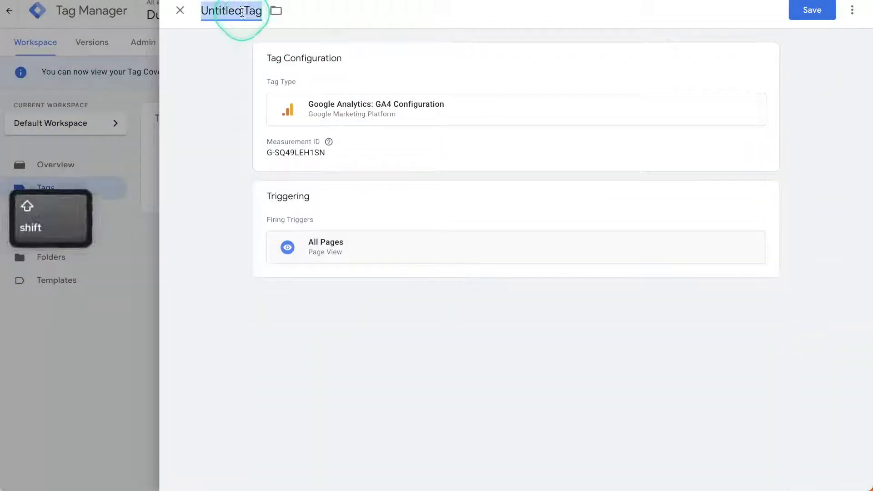
pyautogui.write('Ga')
pyautogui.press('BackSpace')
pyautogui.write('A4 ')
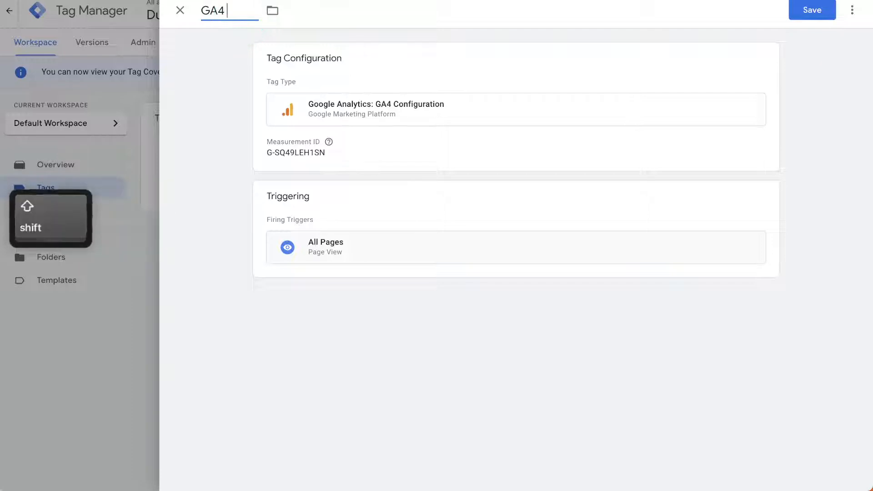
pyautogui.write('- Configuration')
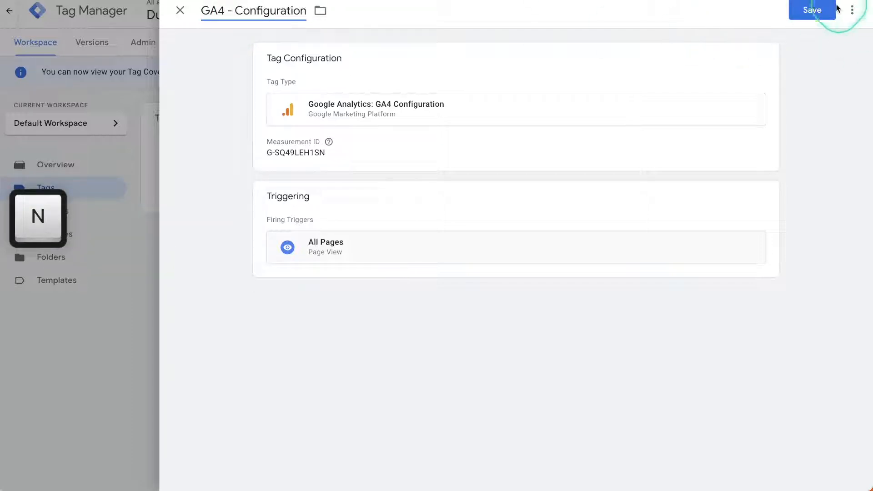
pyautogui.click(817, 11)
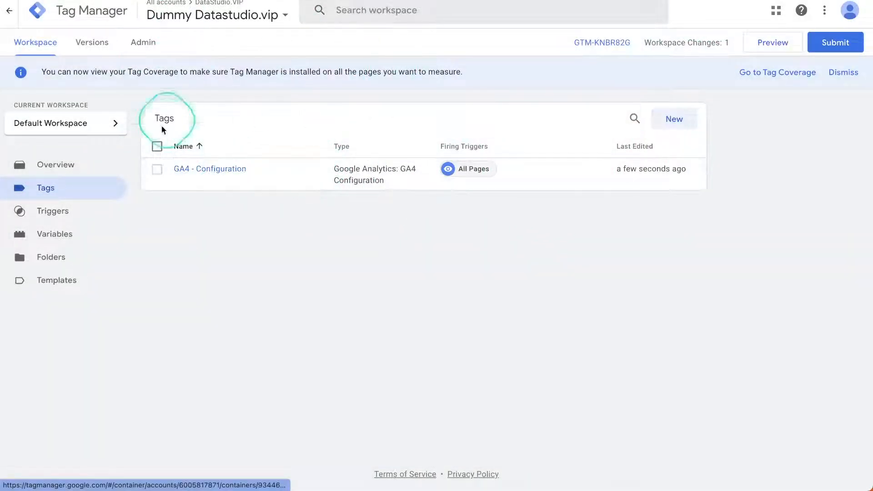
pyautogui.click(855, 77)
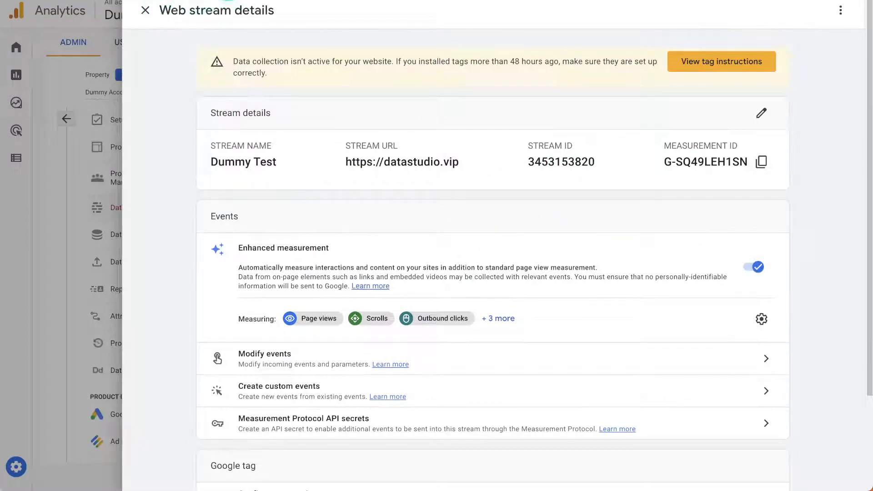
# In Google Analytics, close the web stream details and open DebugView
pyautogui.click(145, 9)
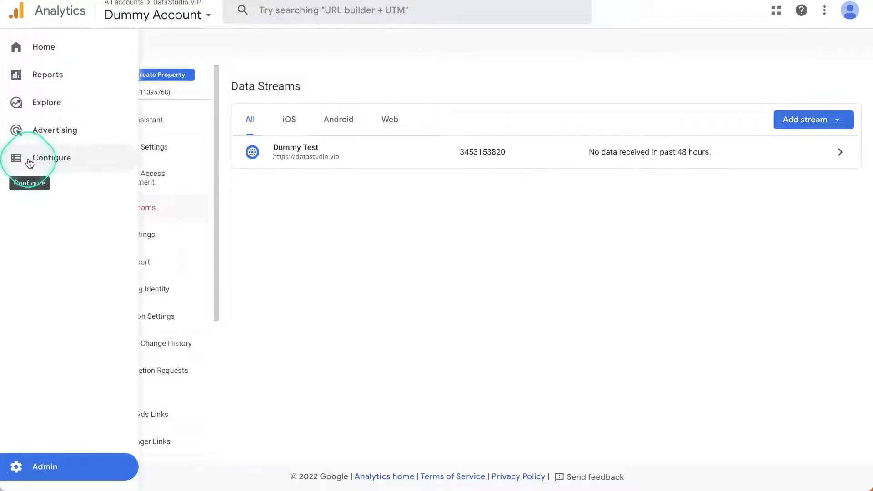
pyautogui.click(30, 162)
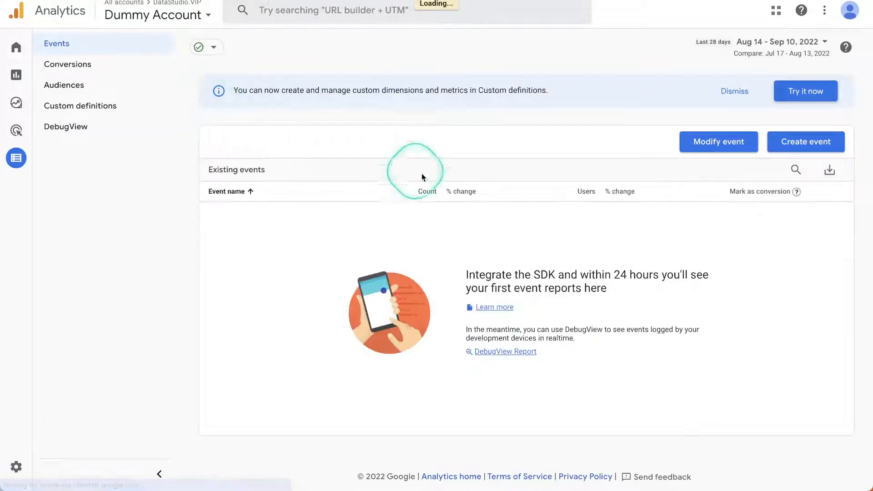
pyautogui.click(65, 128)
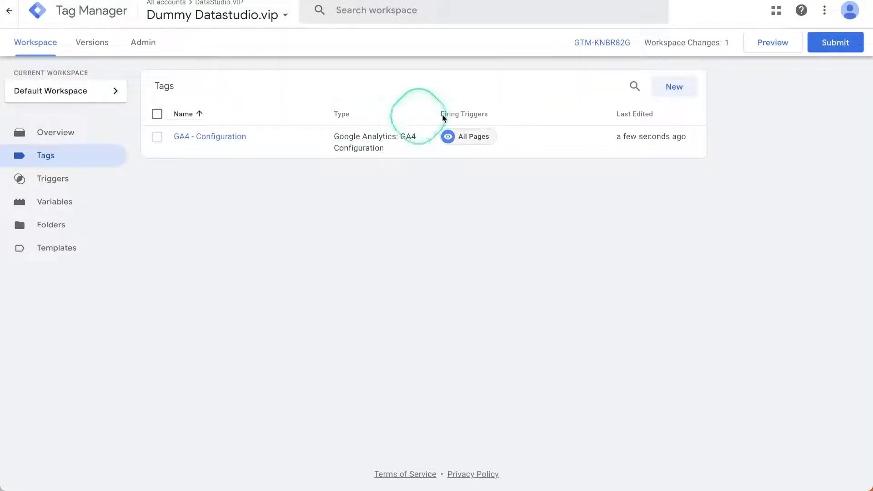
# In Tag Manager, start a new tag and create a Click - Just Links trigger for it
pyautogui.click(677, 86)
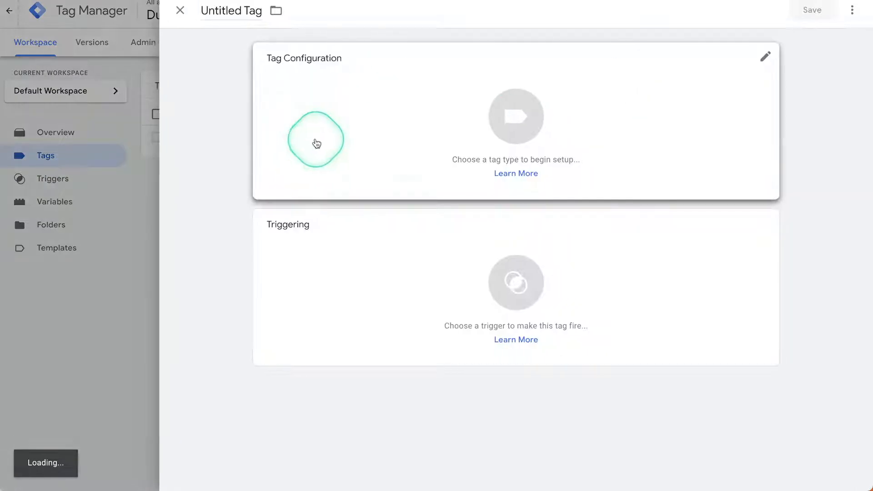
pyautogui.click(395, 253)
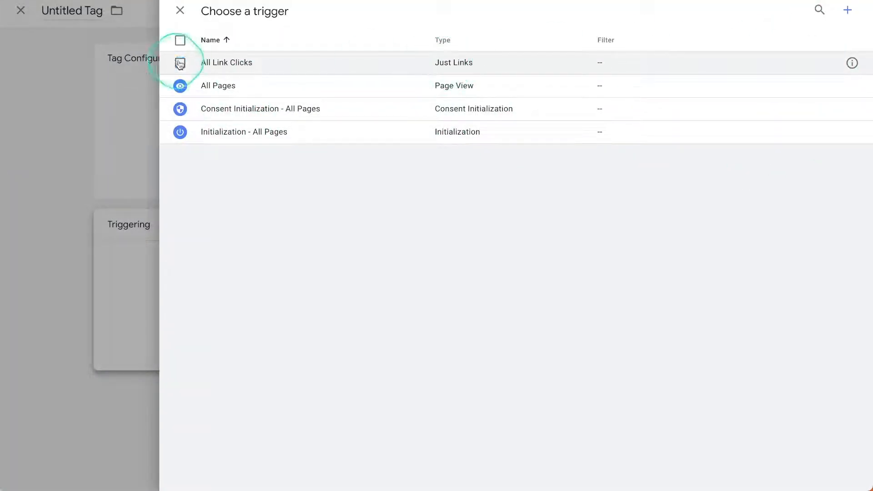
pyautogui.click(847, 10)
pyautogui.click(689, 157)
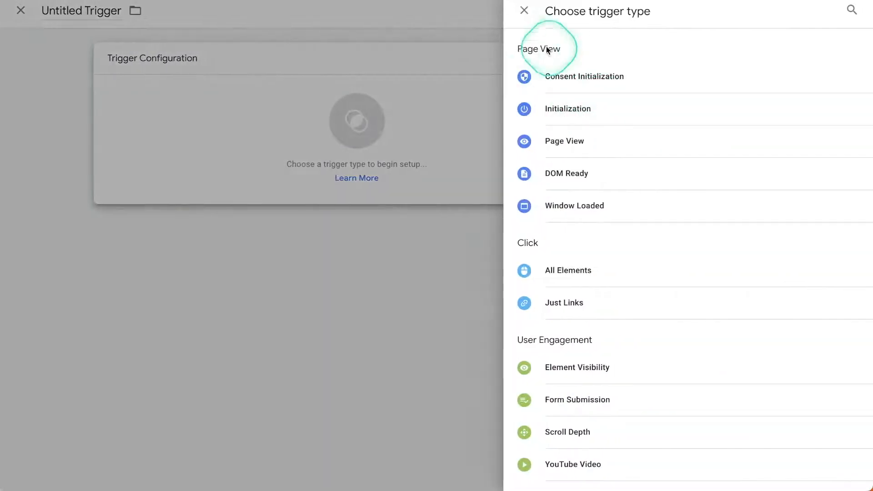
pyautogui.click(561, 311)
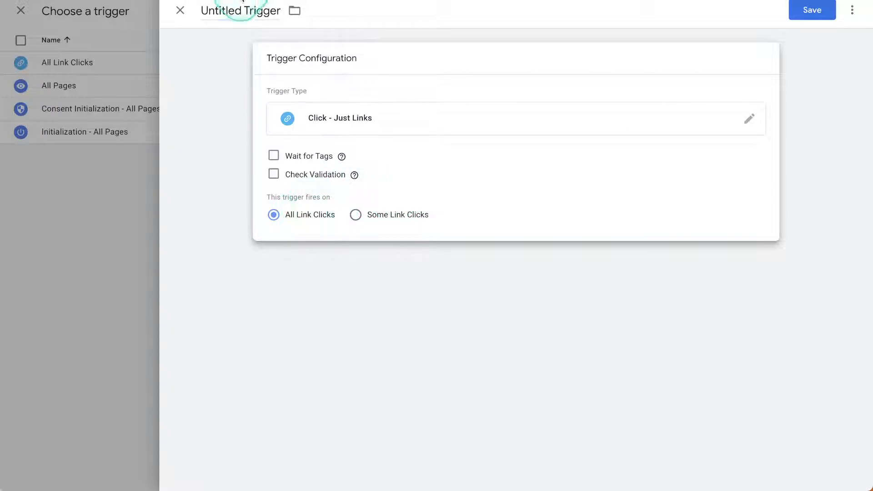
# Name the link click trigger "All Link Clicks - 2" and save it
pyautogui.click(242, 2)
pyautogui.write('All Li')
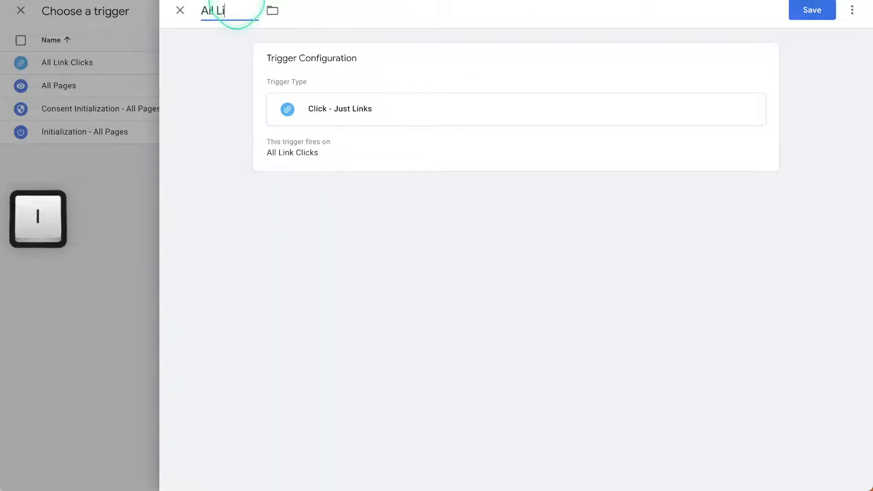
pyautogui.write('nk Clik')
pyautogui.press('BackSpace')
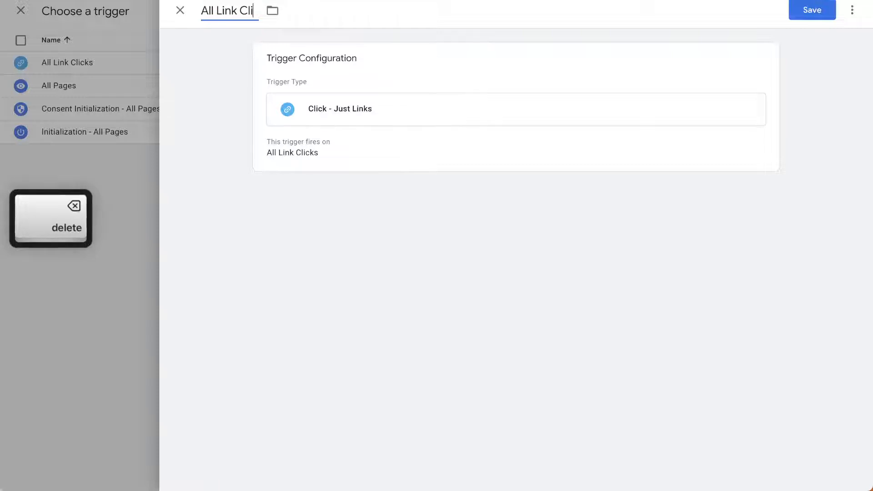
pyautogui.write('cks - 2')
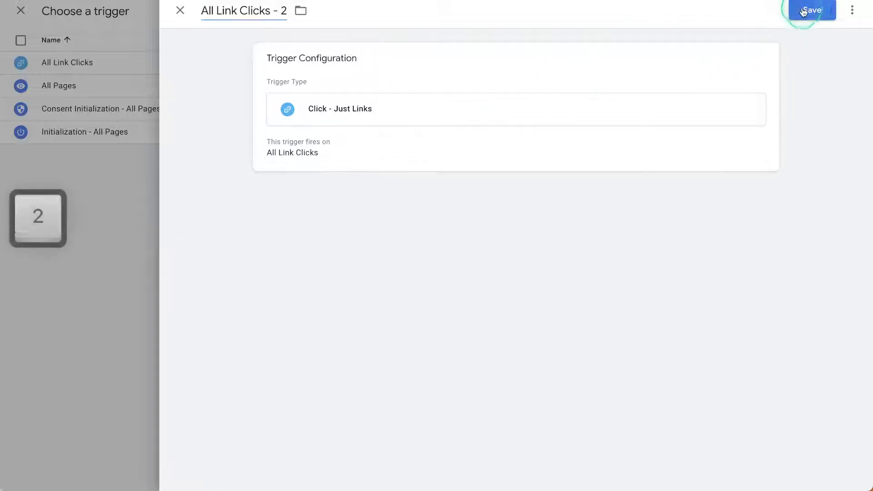
pyautogui.click(803, 12)
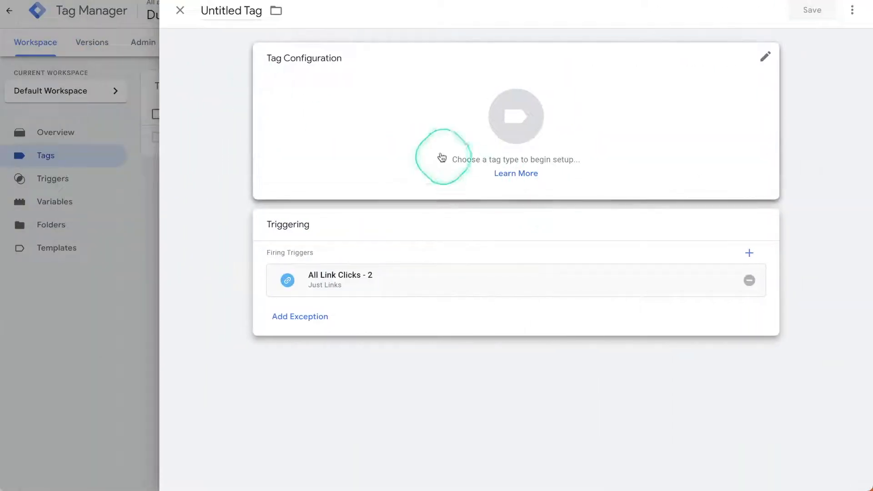
# View the available tag types for the untitled tag, and leave it without saving, discarding its changes
pyautogui.click(457, 137)
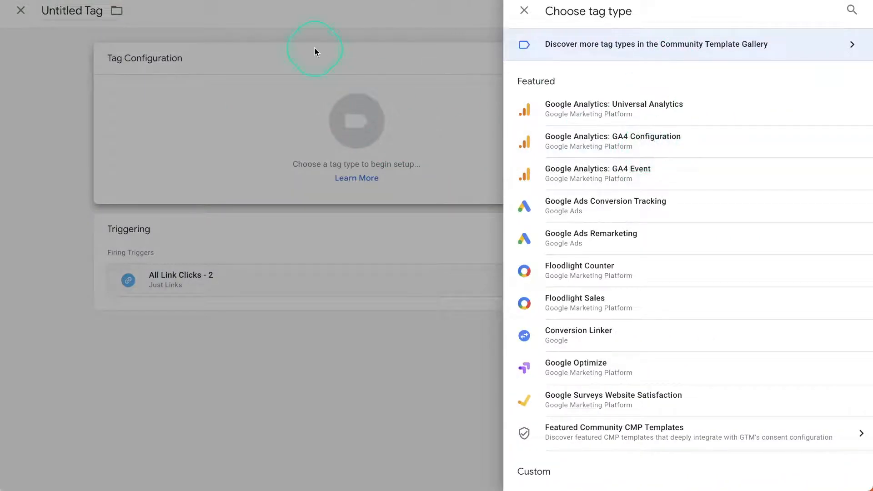
pyautogui.click(285, 40)
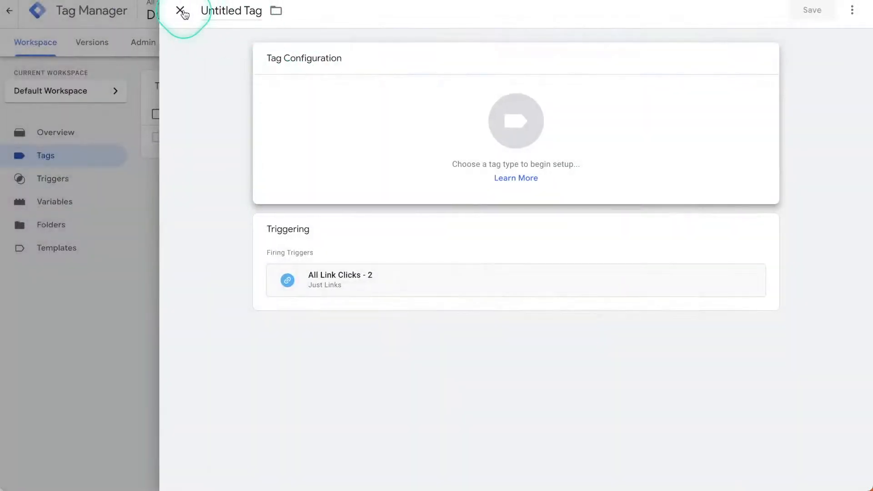
pyautogui.click(181, 11)
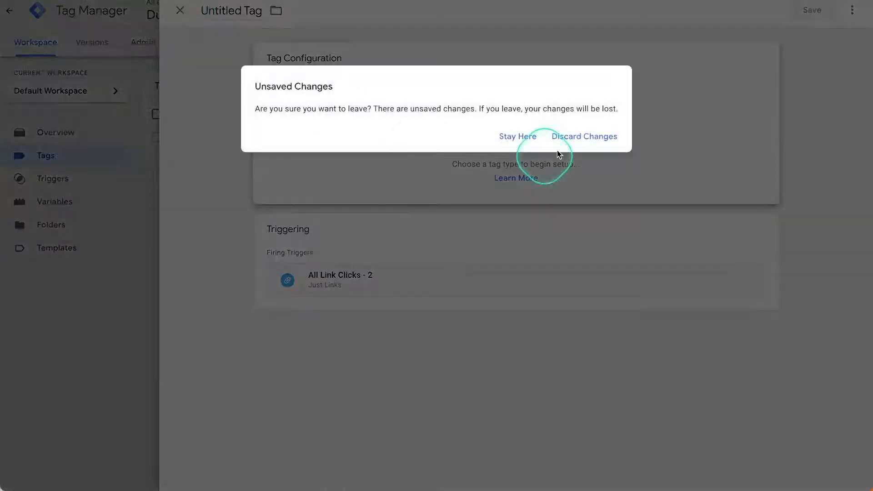
pyautogui.click(583, 137)
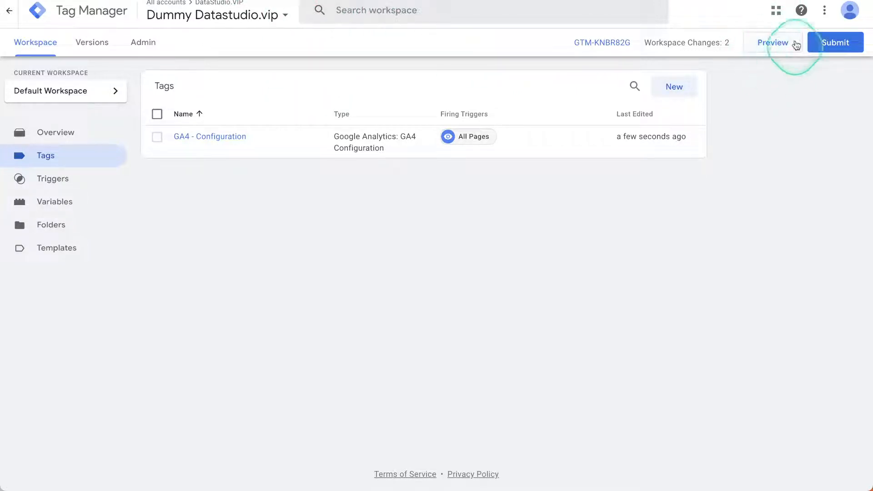
# Open the Google Tag Manager installation code for the container and select the head snippet
pyautogui.click(606, 47)
pyautogui.moveTo(454, 189); pyautogui.dragTo(361, 214)
pyautogui.click(350, 160)
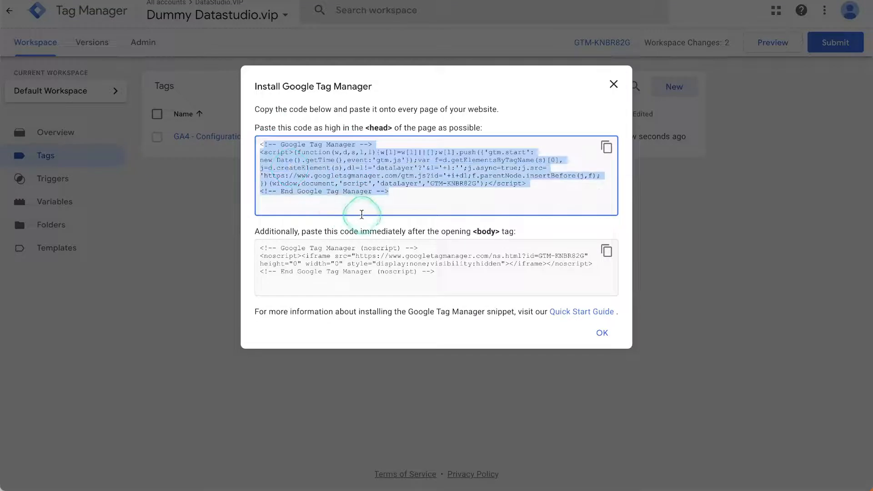
# Select the body snippet of the installation code and close the installation instructions
pyautogui.tripleClick(504, 265)
pyautogui.click(583, 333)
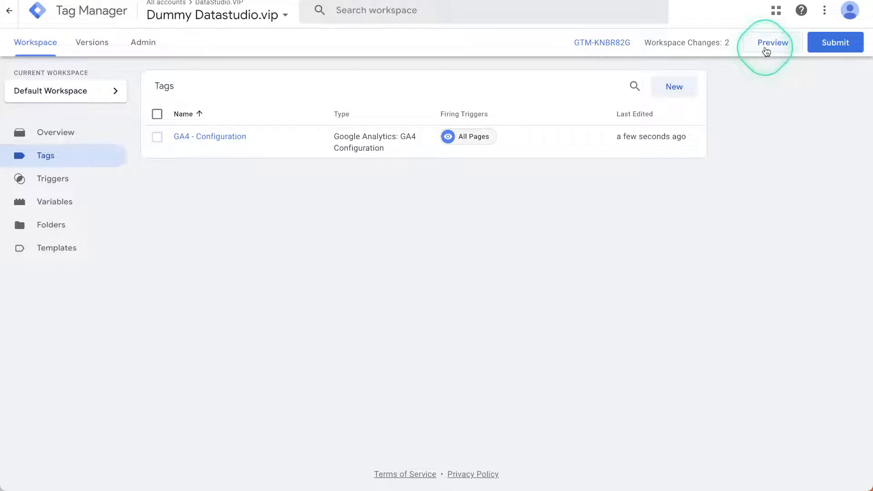
pyautogui.click(767, 45)
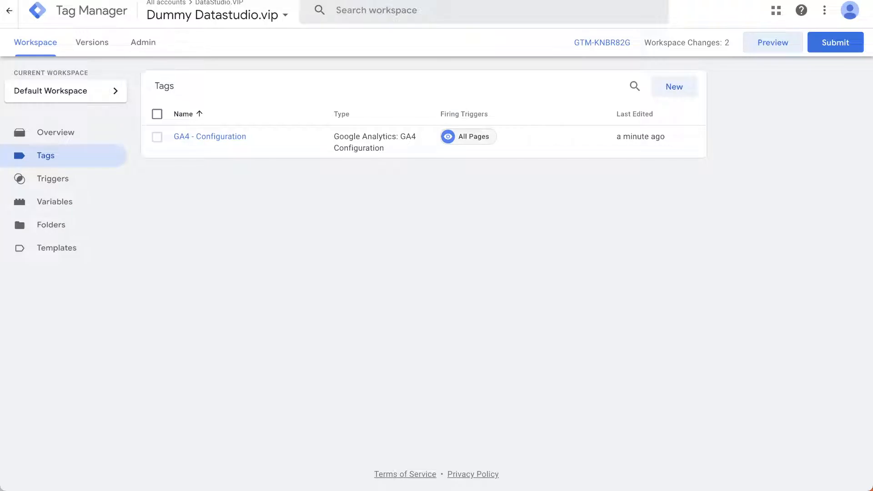
pyautogui.click(770, 47)
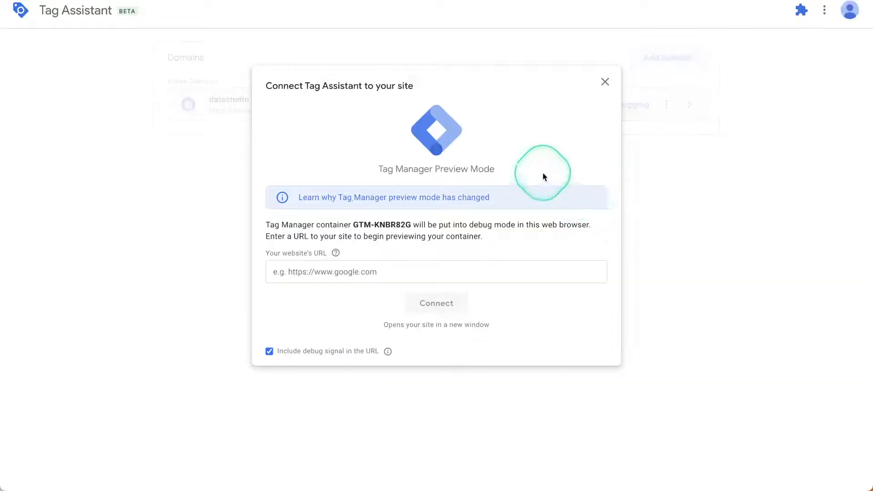
pyautogui.click(365, 275)
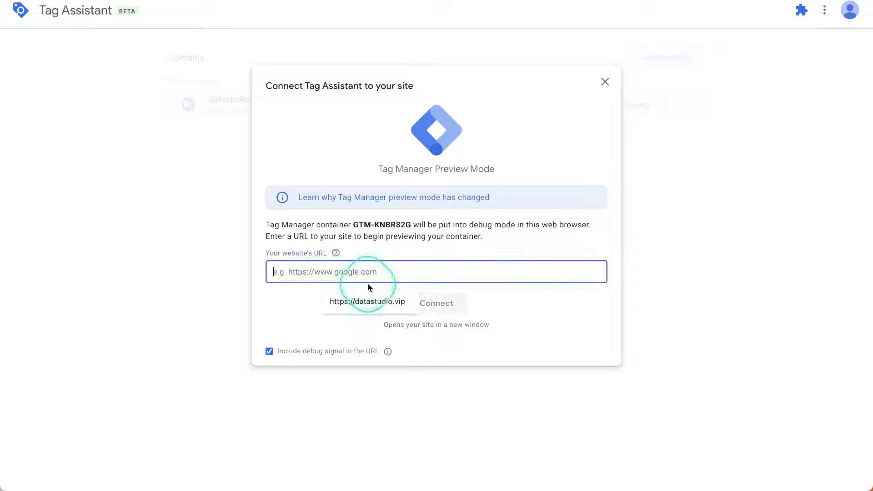
pyautogui.click(368, 300)
pyautogui.click(449, 302)
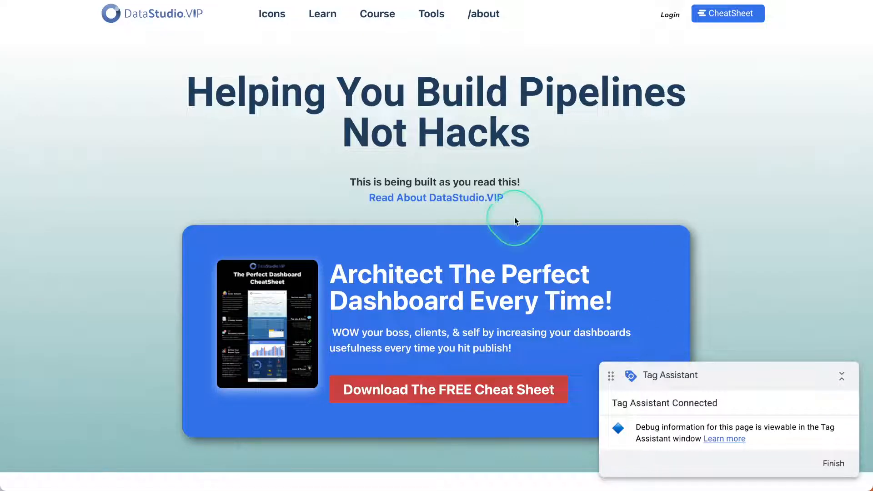
# On the connected DataStudio.VIP homepage, look through the page and follow the "Read About DataStudio.VIP" link to generate a link click
pyautogui.scroll(-2, 514, 217)
pyautogui.scroll(-3, 456, 331)
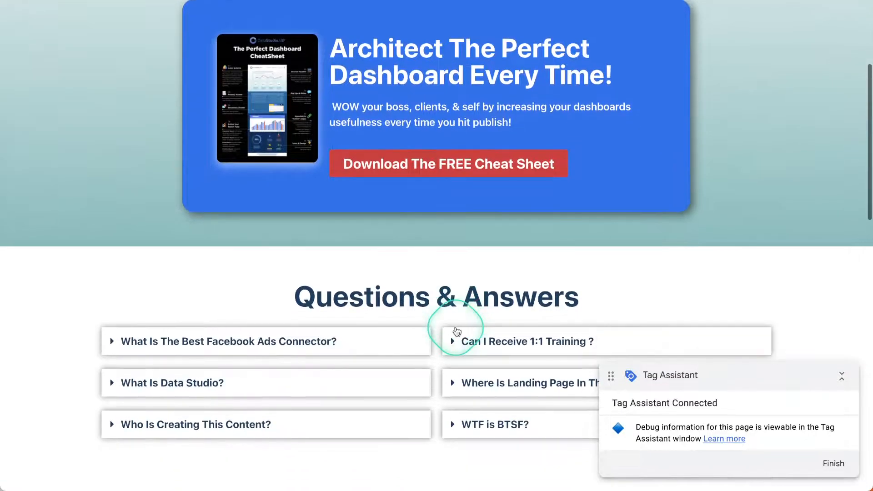
pyautogui.scroll(5, 454, 331)
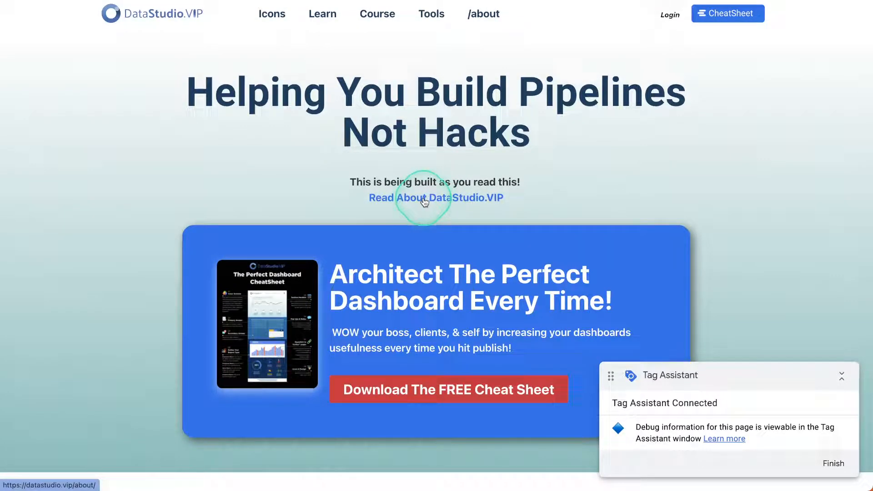
pyautogui.click(424, 199)
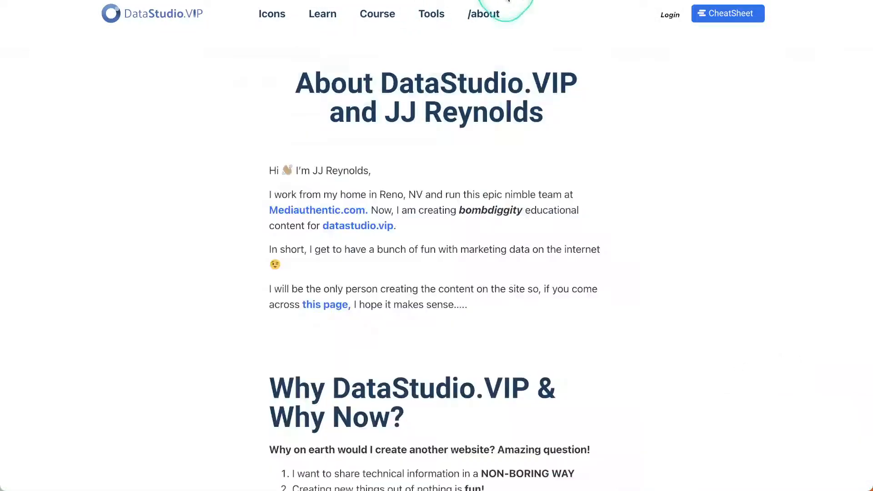
# Return to Tag Assistant, continue past the connection notice, and inspect the two Link Click events recorded for the Home page
pyautogui.press('super+alt+Left')
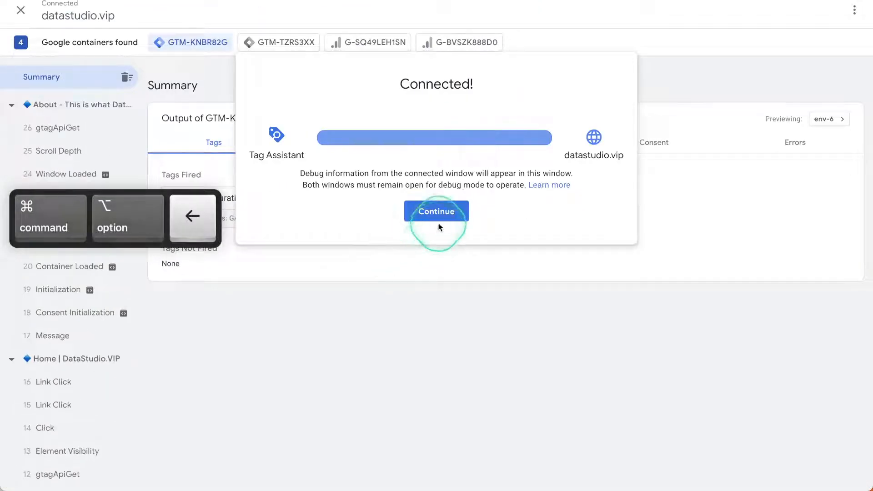
pyautogui.click(449, 211)
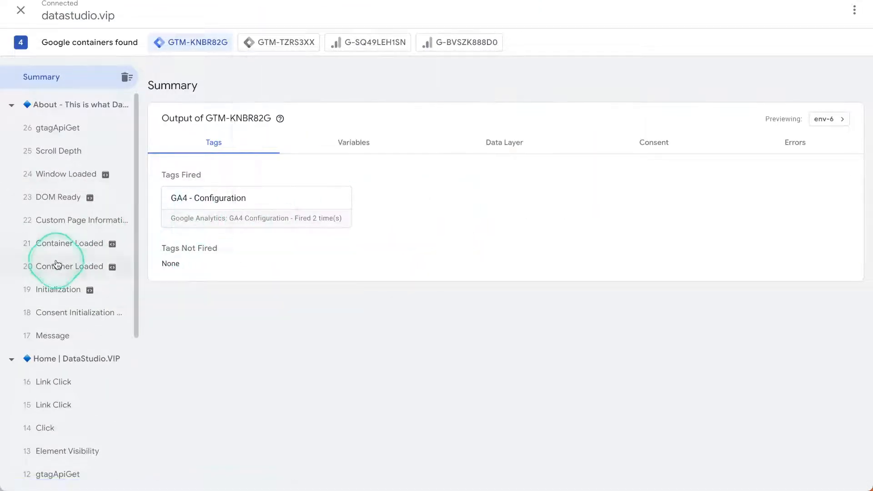
pyautogui.scroll(-5, 59, 263)
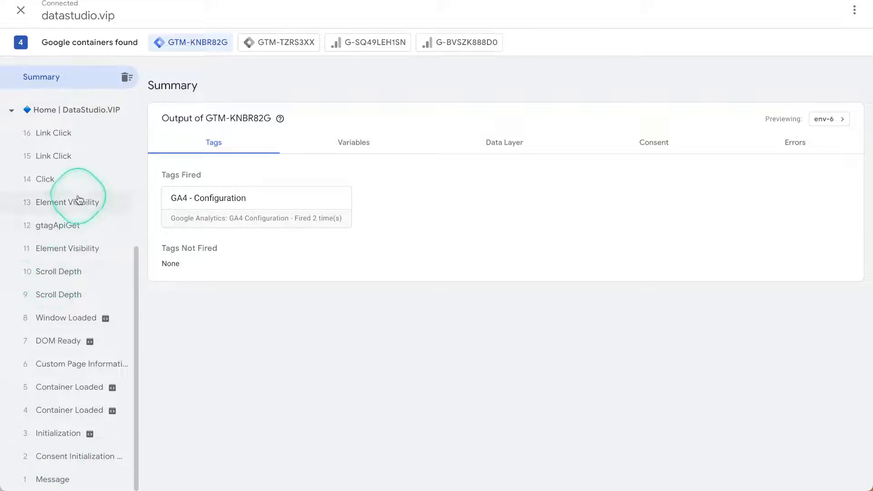
pyautogui.click(67, 157)
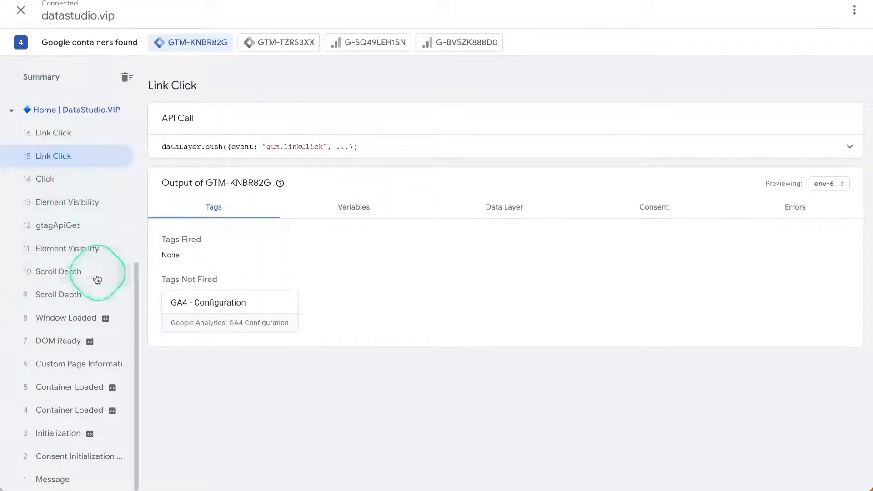
pyautogui.click(67, 132)
pyautogui.click(75, 156)
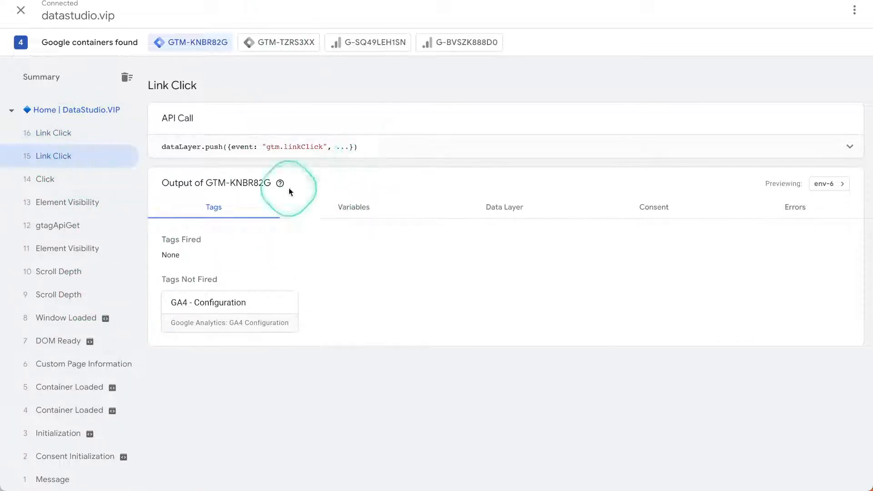
# Expand the API call of Link Click event 15 and examine its gtm.element and gtm.elementUrl values
pyautogui.click(749, 157)
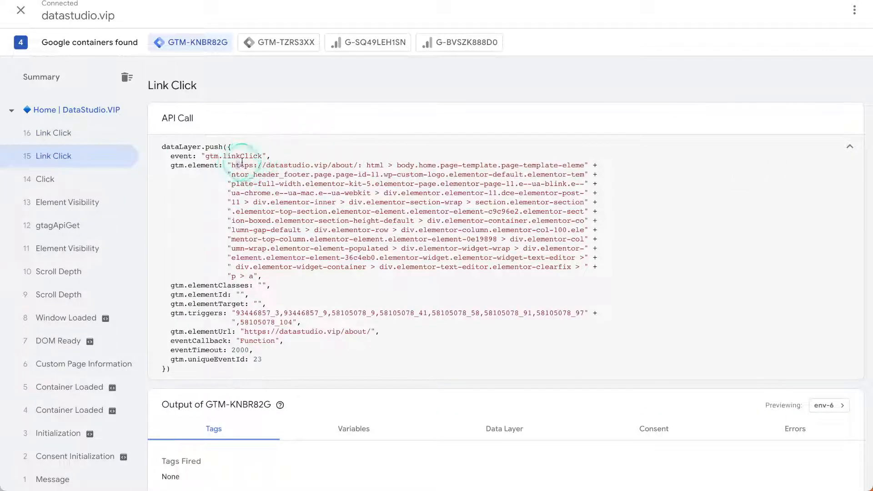
pyautogui.moveTo(235, 165); pyautogui.dragTo(414, 165)
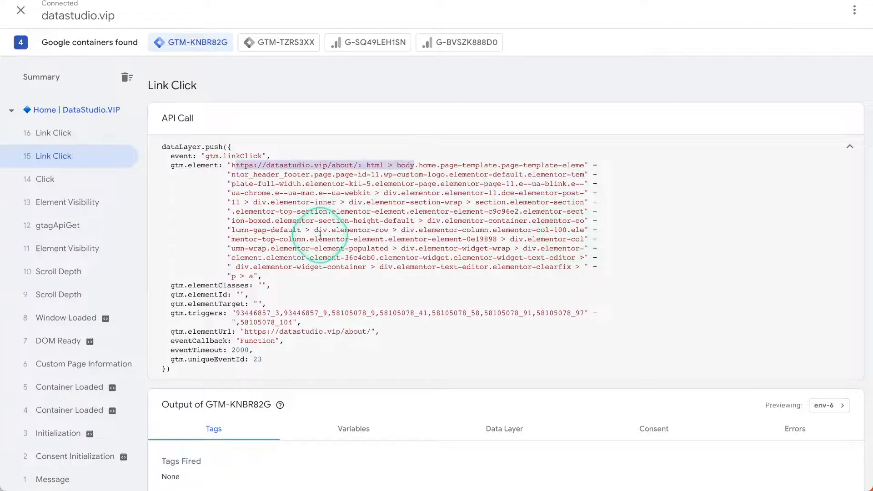
pyautogui.scroll(-2, 320, 235)
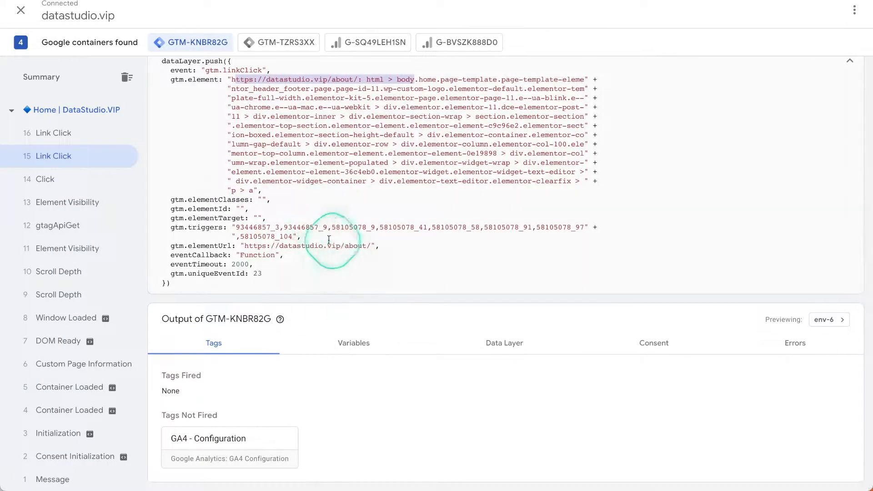
pyautogui.moveTo(241, 245); pyautogui.dragTo(388, 242)
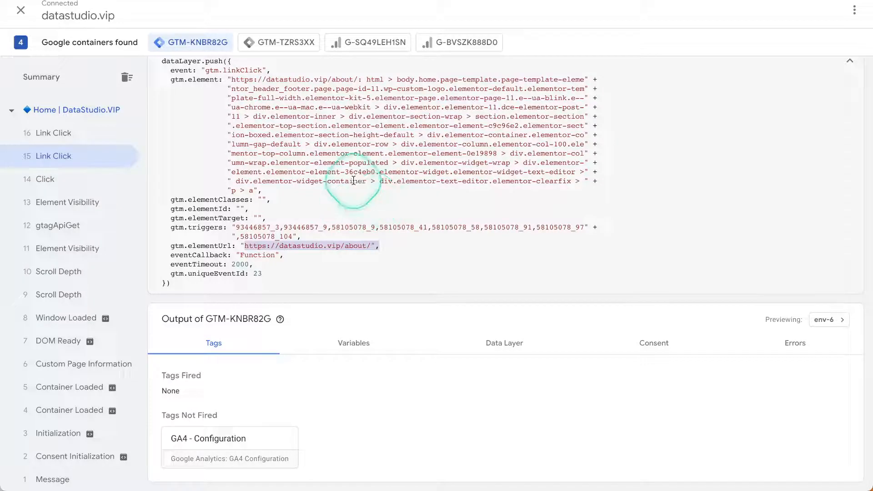
# Switch to DebugView in Google Analytics and inspect the parameters of the page_view and user_engagement events
pyautogui.press('super+alt+Left')
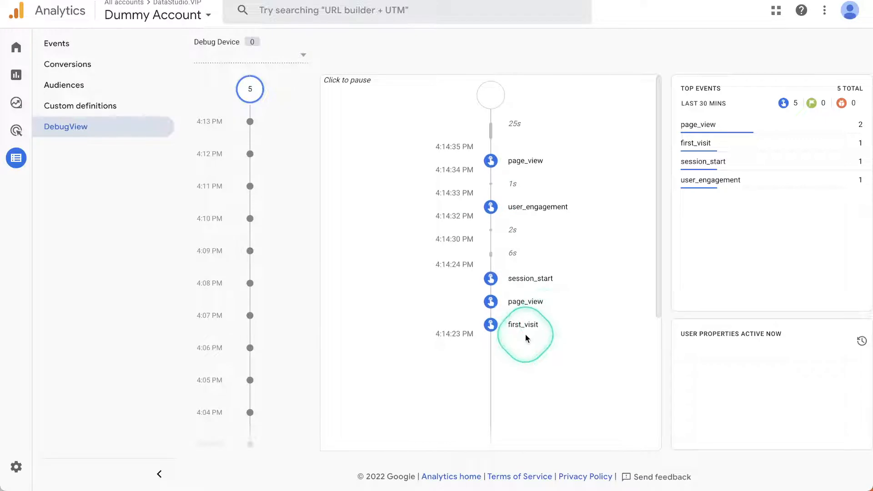
pyautogui.click(524, 322)
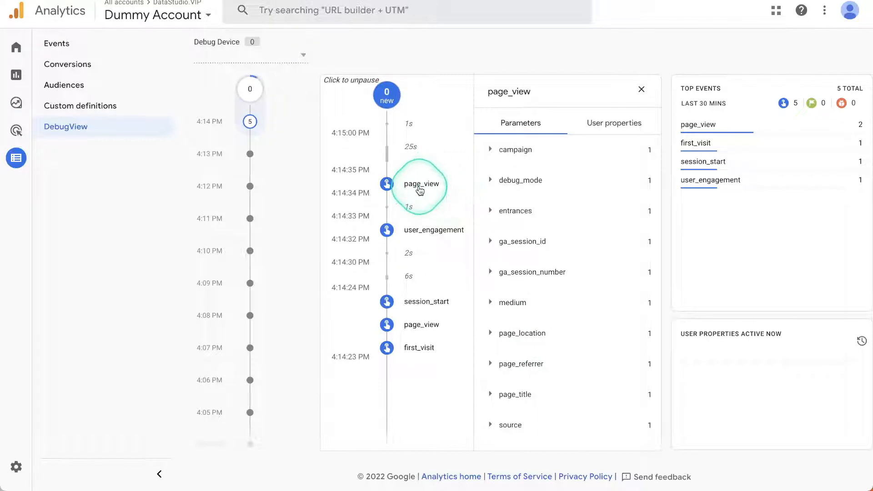
pyautogui.click(415, 190)
pyautogui.click(421, 230)
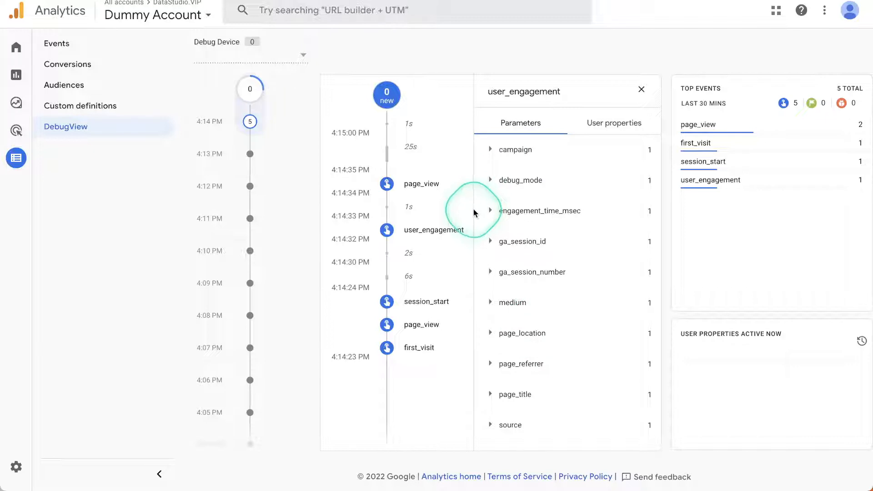
pyautogui.click(409, 186)
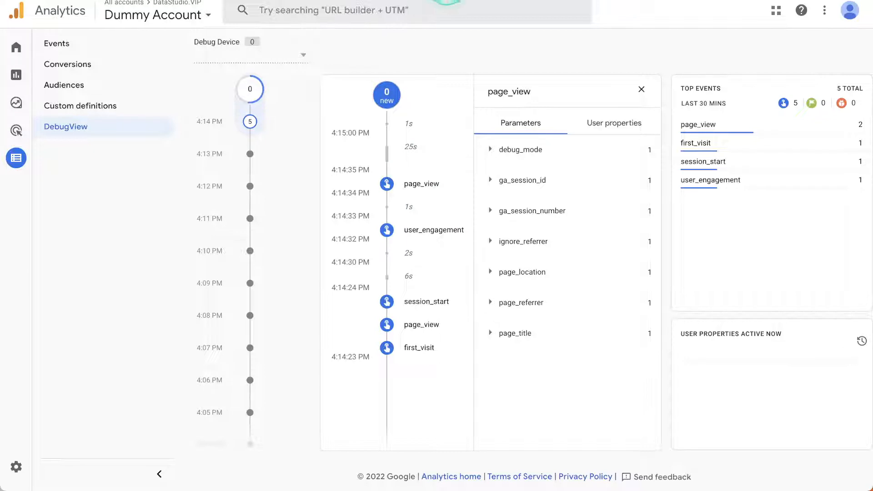
# Switch to the affiliate link dashboard article and read its sections on GA4 click variables and event parameter names
pyautogui.hotkey('ctrl', 'Tab')
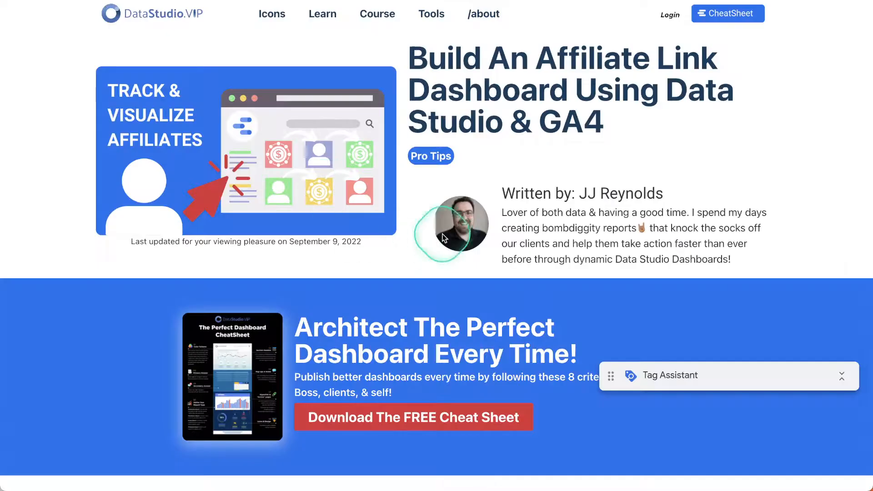
pyautogui.scroll(-20, 444, 237)
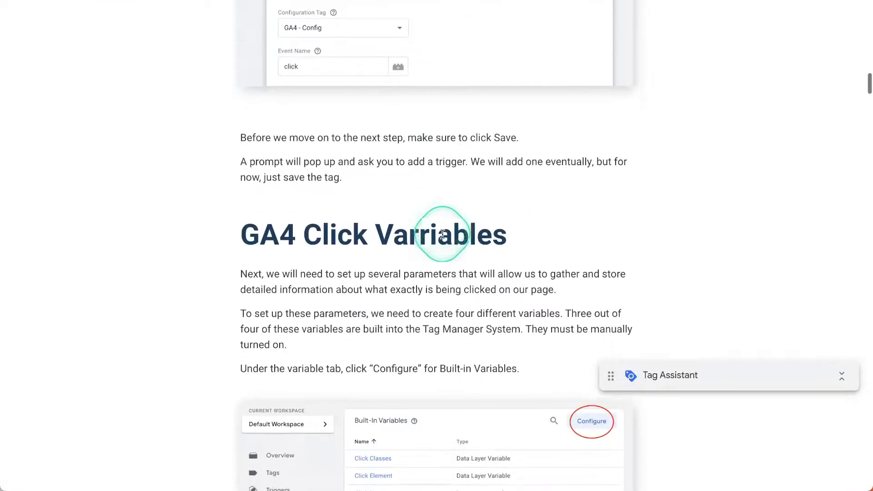
pyautogui.scroll(-15, 442, 233)
pyautogui.scroll(4, 443, 238)
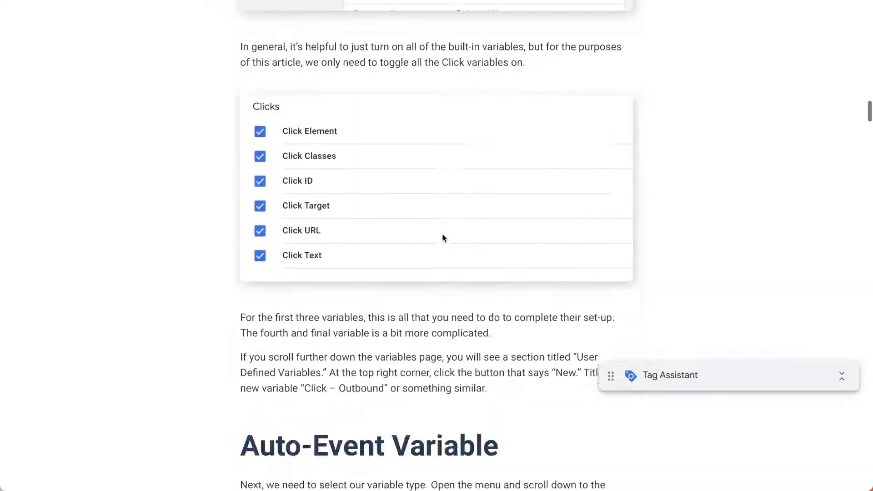
pyautogui.scroll(-10, 442, 238)
pyautogui.scroll(-10, 370, 218)
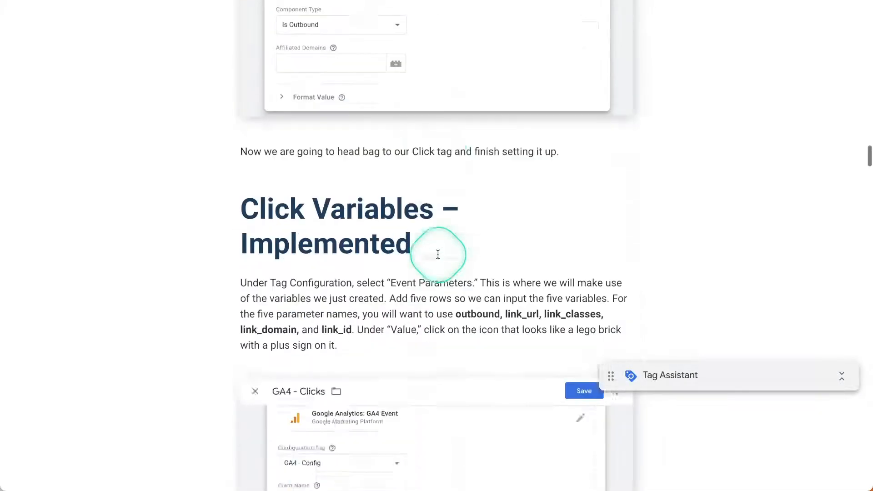
pyautogui.scroll(-8, 438, 254)
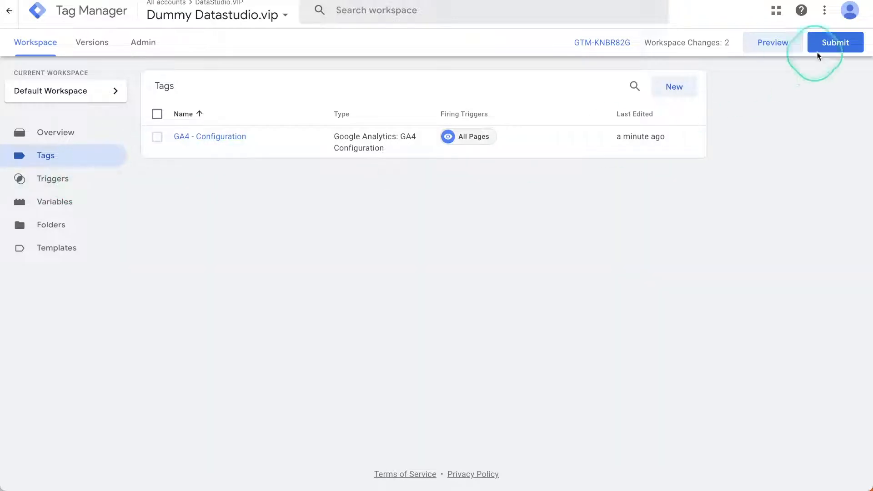
# In Tag Manager, create a Google Analytics: GA4 Event tag using GA4 - Configuration as its configuration tag and "click" as the event name
pyautogui.click(679, 88)
pyautogui.click(361, 126)
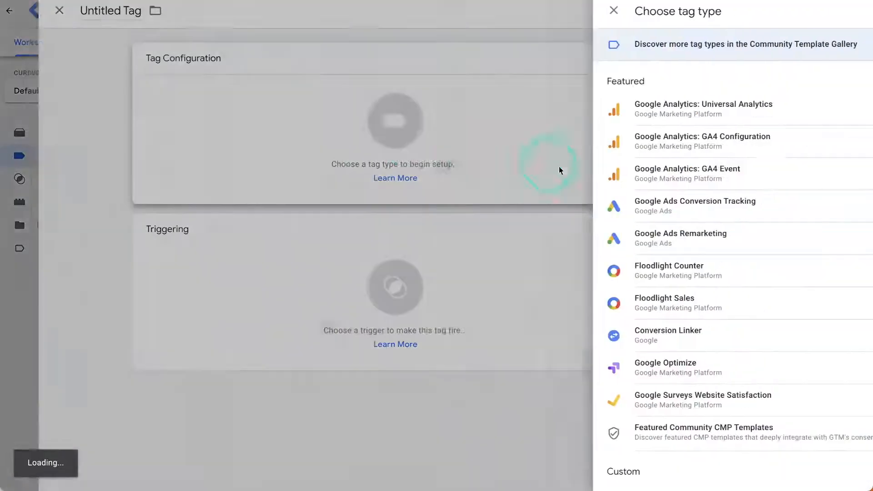
pyautogui.click(633, 175)
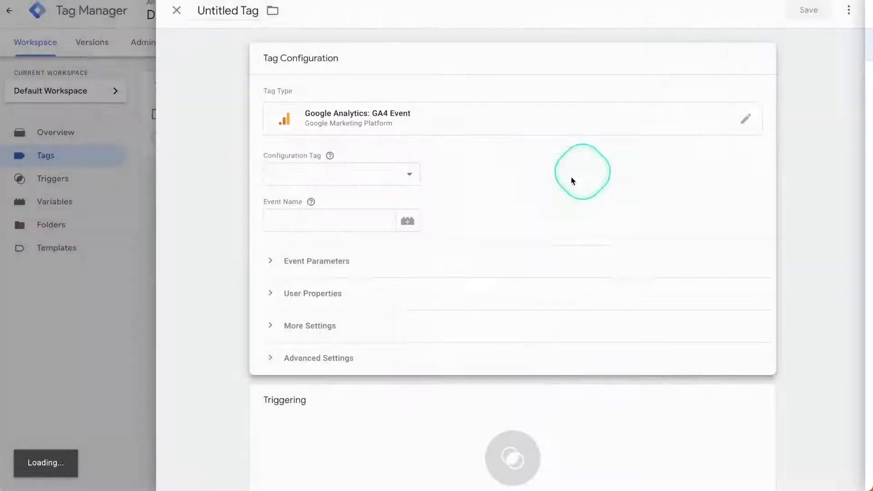
pyautogui.click(350, 173)
pyautogui.click(303, 201)
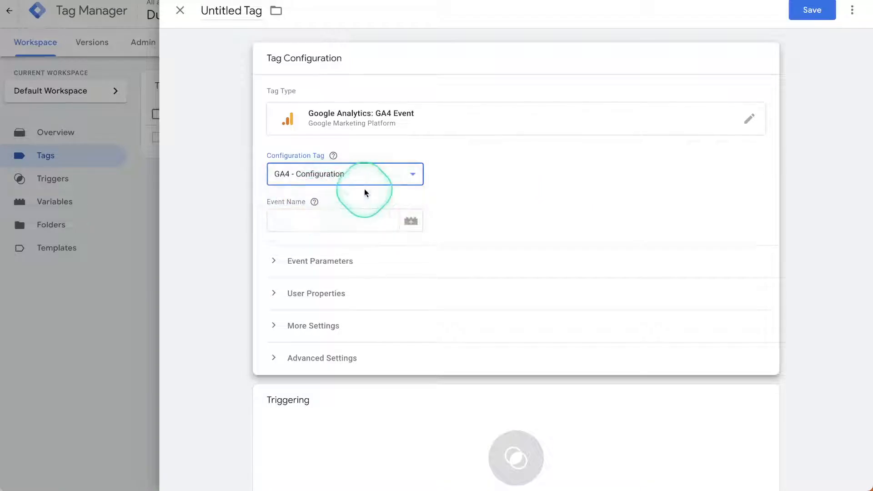
pyautogui.click(317, 219)
pyautogui.write('click')
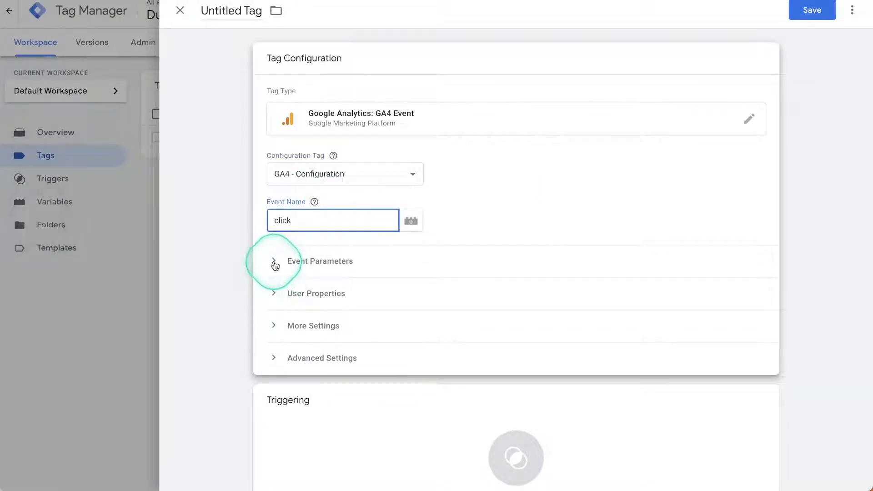
# Add four empty event parameter rows to the GA4 Event tag
pyautogui.click(275, 262)
pyautogui.click(306, 302)
pyautogui.click(309, 329)
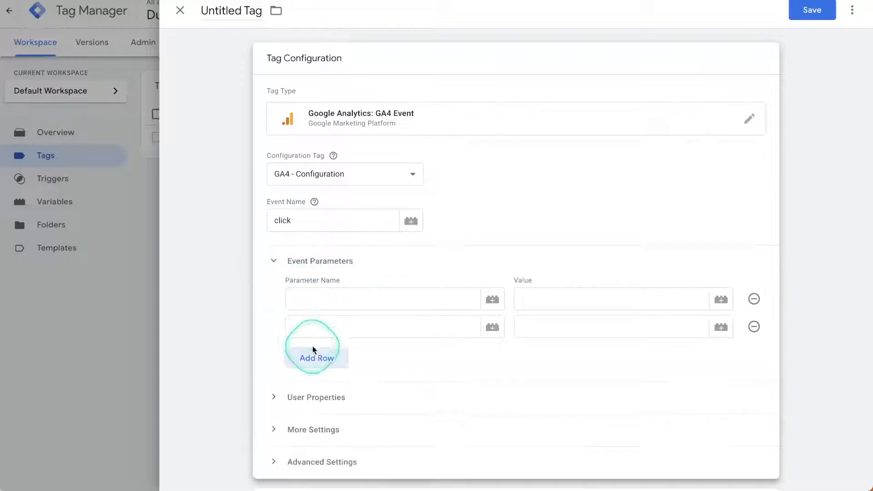
pyautogui.click(312, 354)
pyautogui.click(313, 379)
pyautogui.click(314, 303)
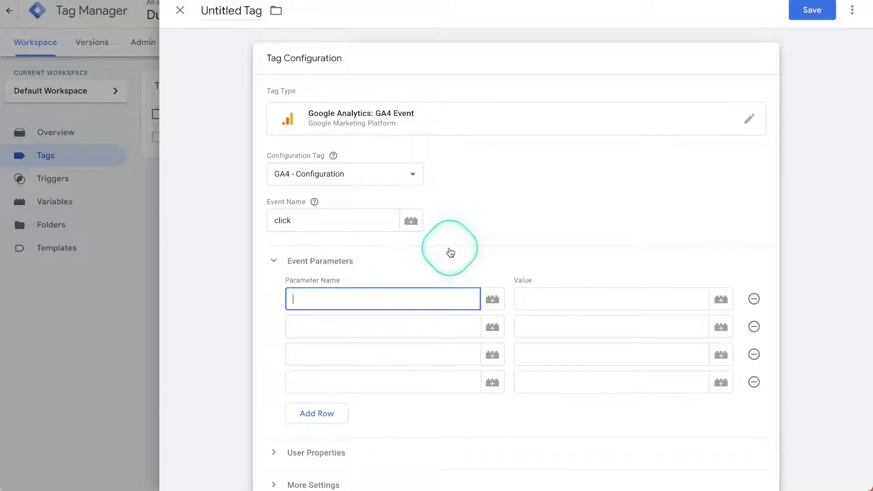
# Name the first two event parameters of the GA4 Event tag outbound and link_url
pyautogui.scroll(-2, 415, 321)
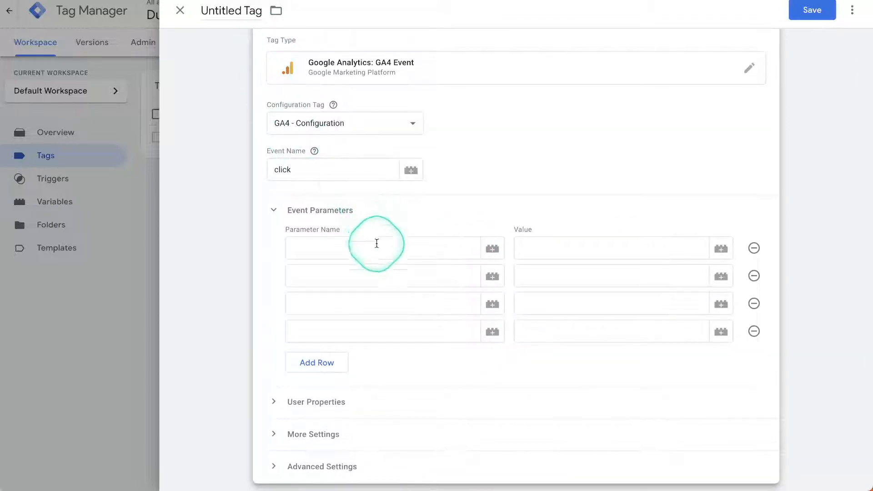
pyautogui.click(377, 254)
pyautogui.write('outbou')
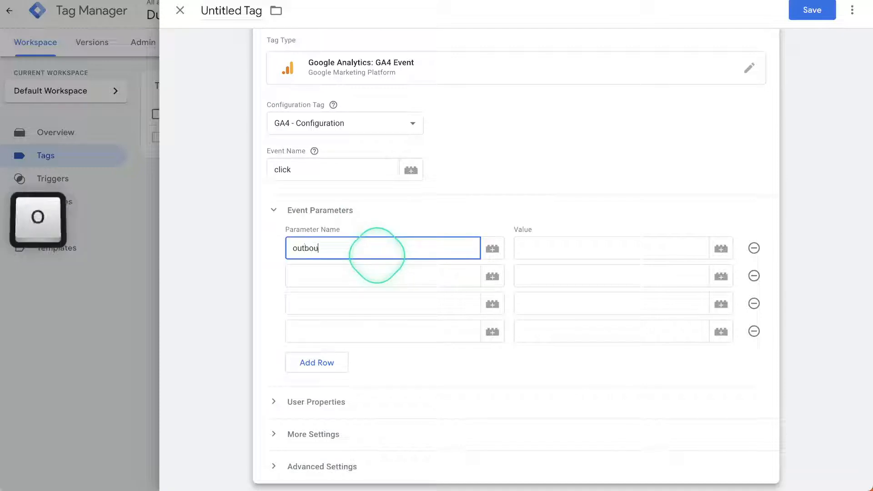
pyautogui.write('nd')
pyautogui.press('Return')
pyautogui.click(394, 272)
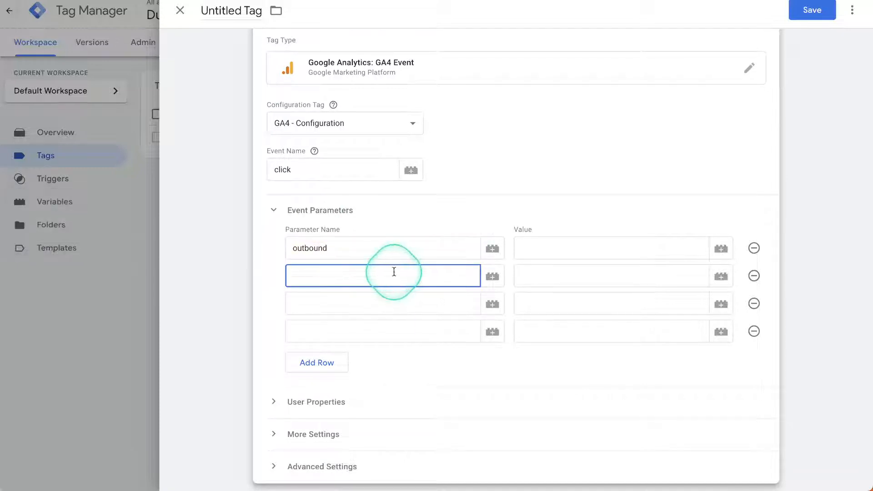
pyautogui.write('link_')
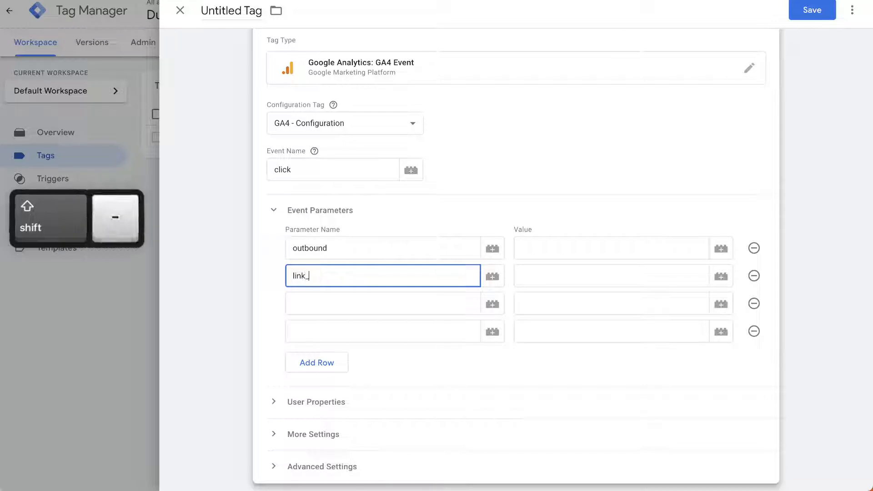
pyautogui.write('url')
# Name the next two event parameters link_class and link_id, and add a fifth row named link_text
pyautogui.click(387, 300)
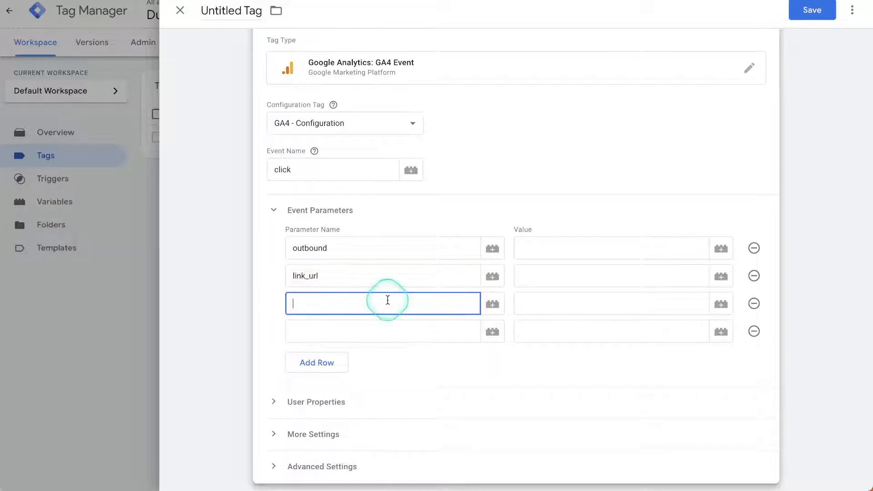
pyautogui.write('link_class')
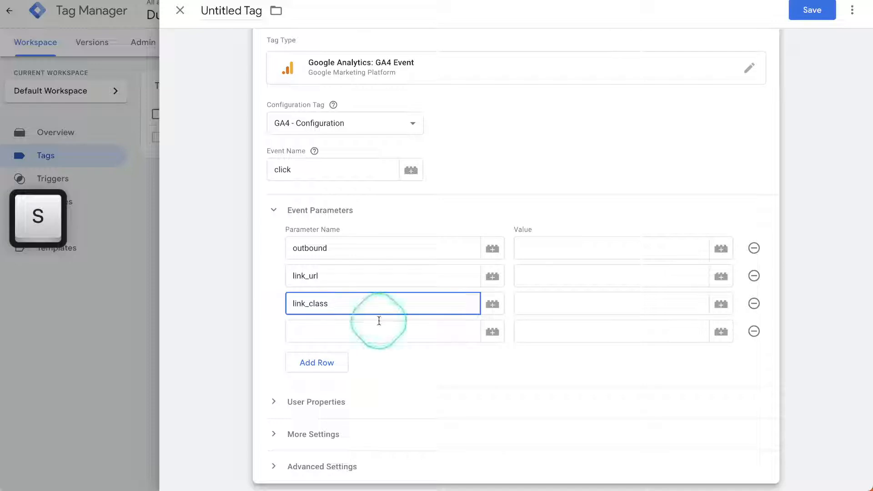
pyautogui.click(378, 325)
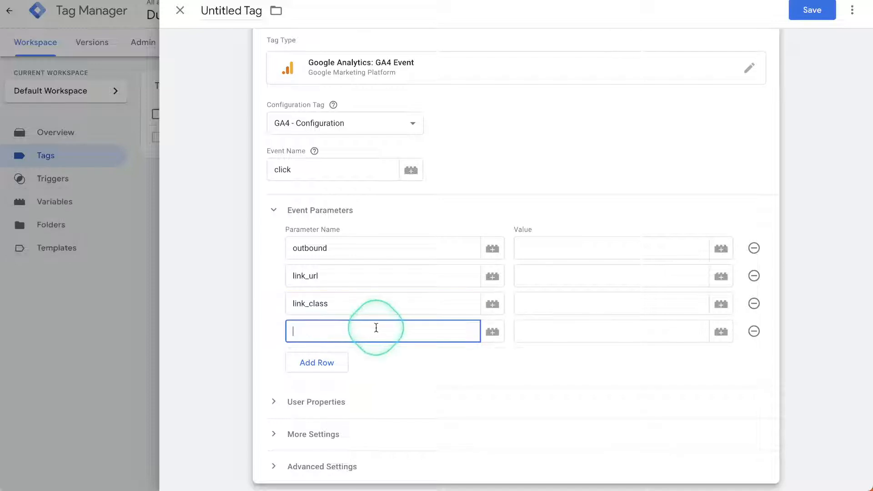
pyautogui.write('link_id')
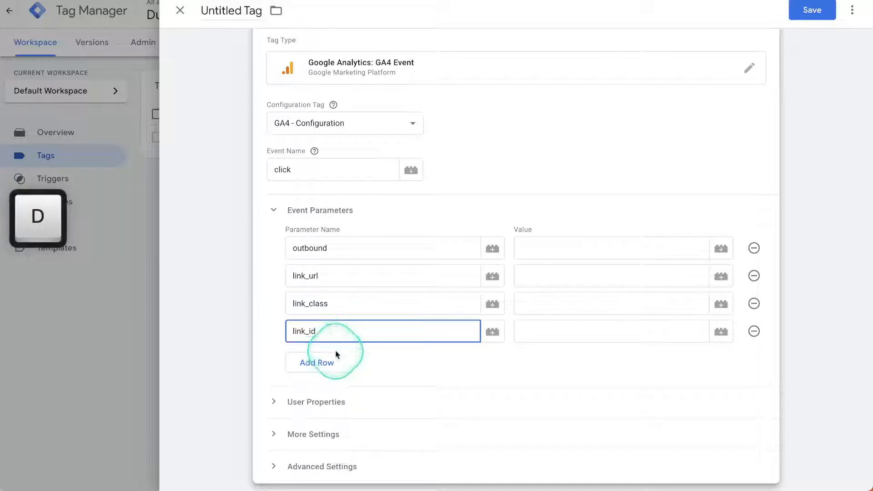
pyautogui.click(329, 360)
pyautogui.write('link_text')
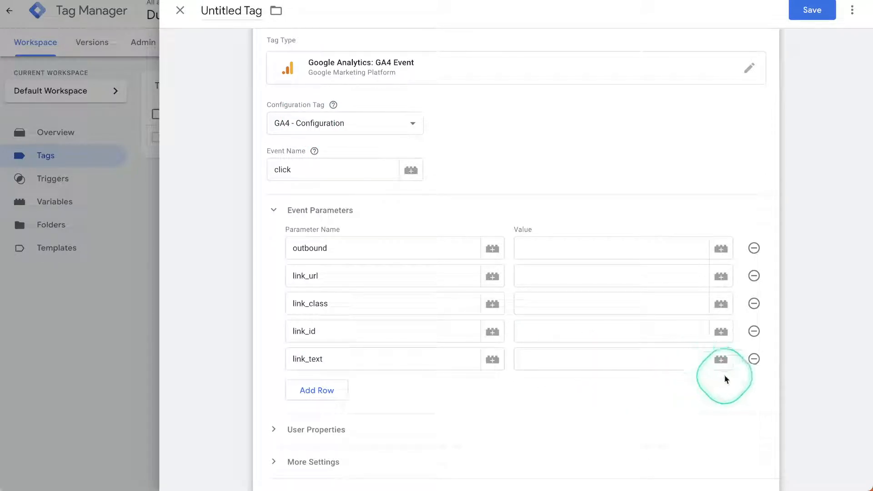
# Assign the Click Text variable to the link_text parameter and the Click ID variable to link_id
pyautogui.click(718, 359)
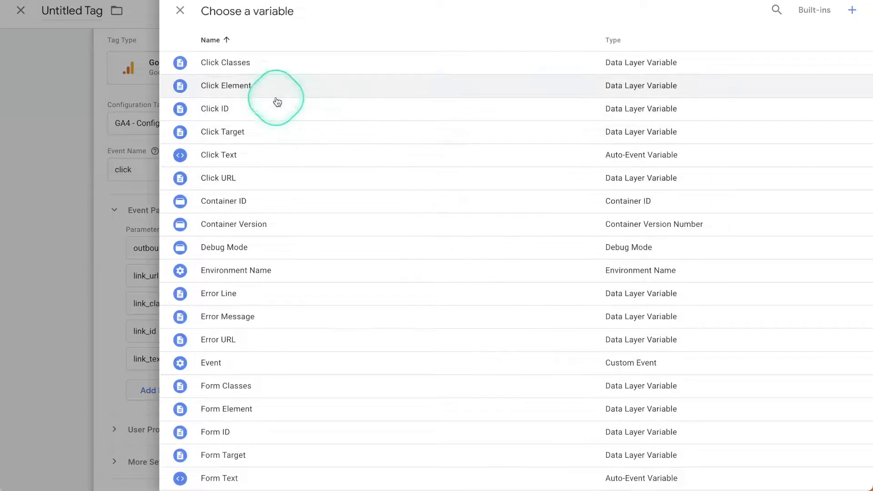
pyautogui.click(220, 157)
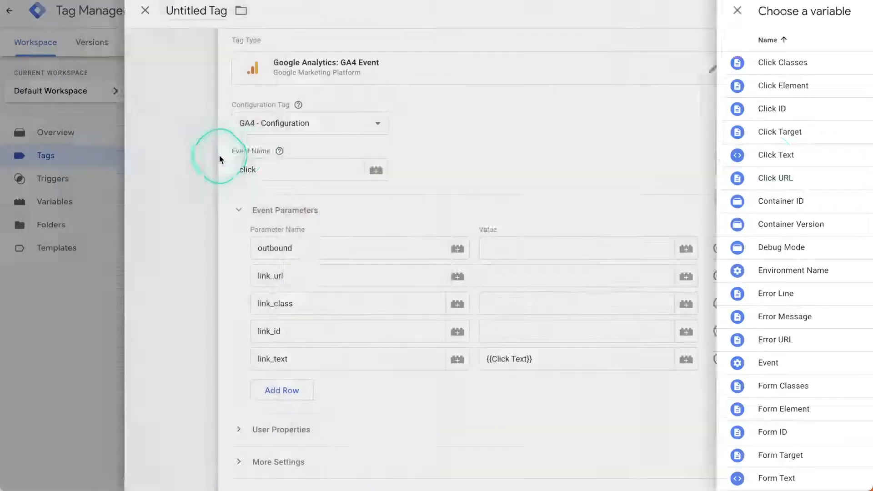
pyautogui.click(720, 332)
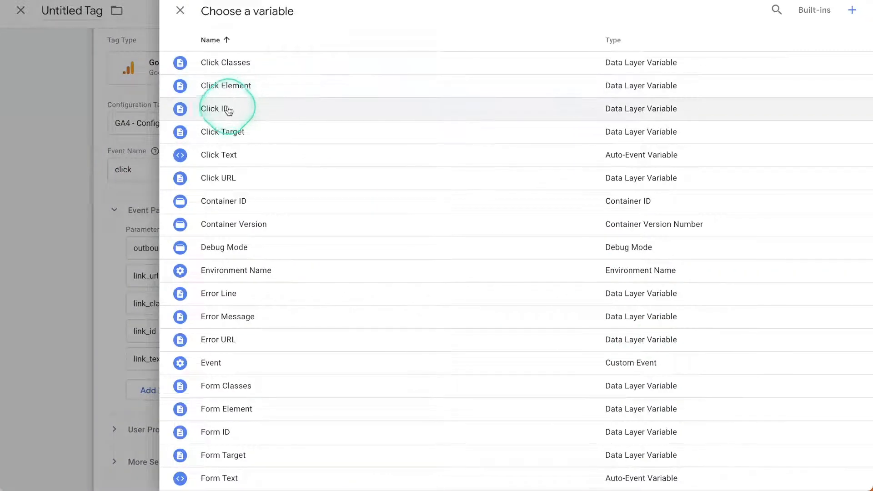
pyautogui.click(228, 111)
# Assign the Click Classes variable to the link_class parameter and the Click URL variable to link_url
pyautogui.click(716, 312)
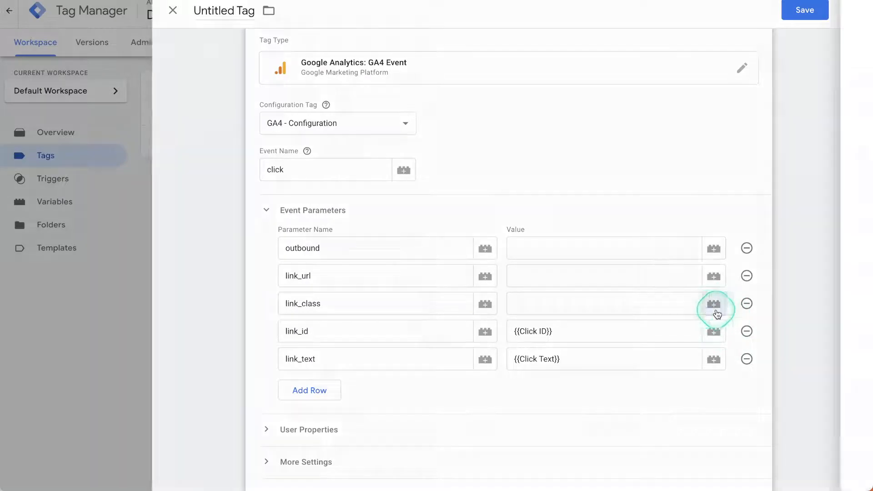
pyautogui.click(298, 66)
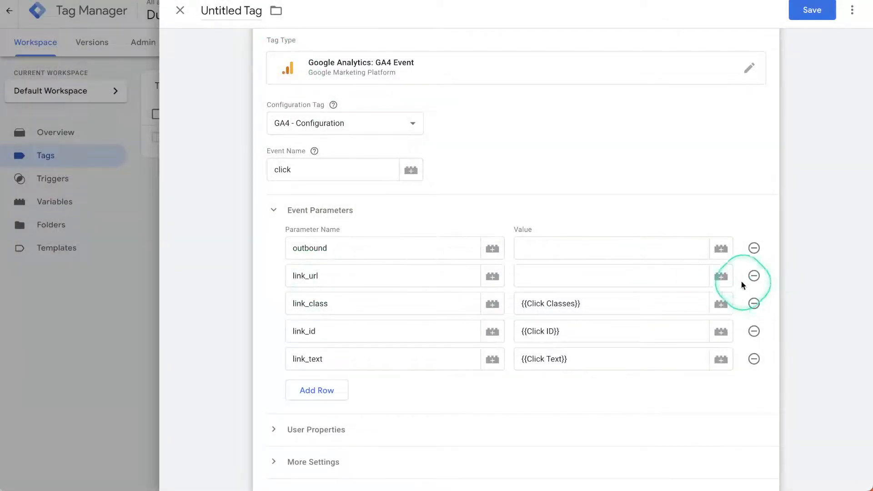
pyautogui.click(721, 277)
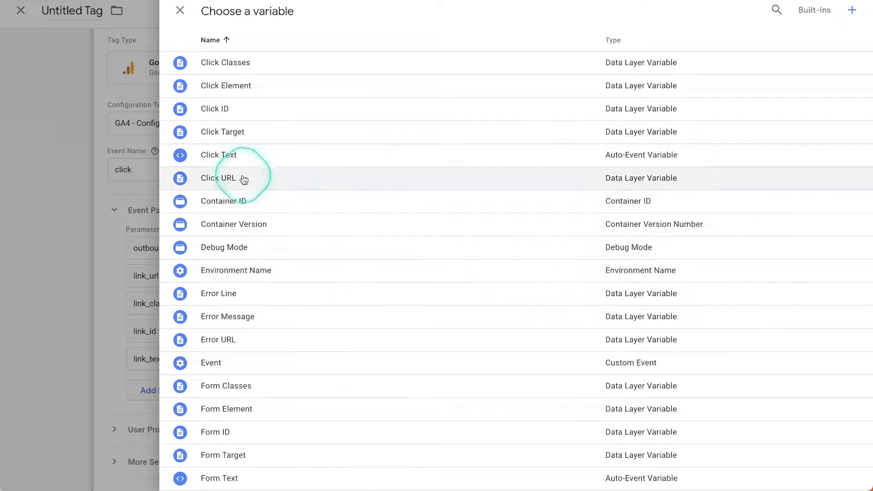
pyautogui.click(226, 179)
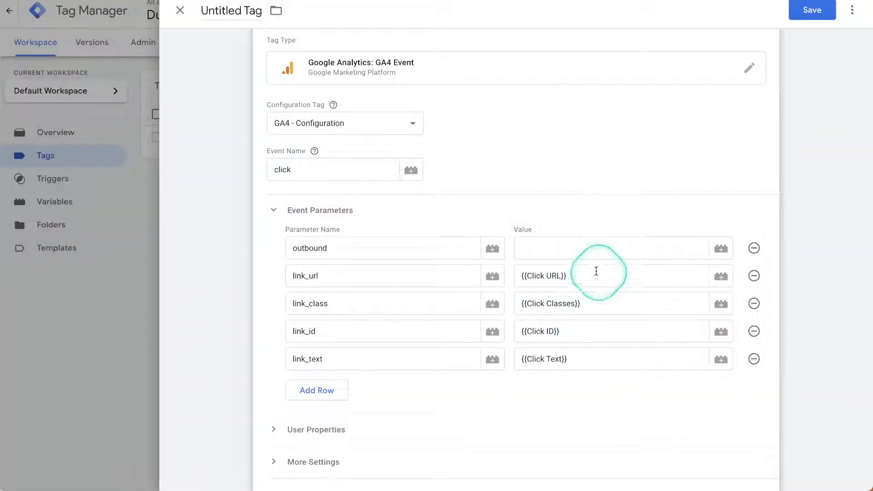
pyautogui.click(340, 251)
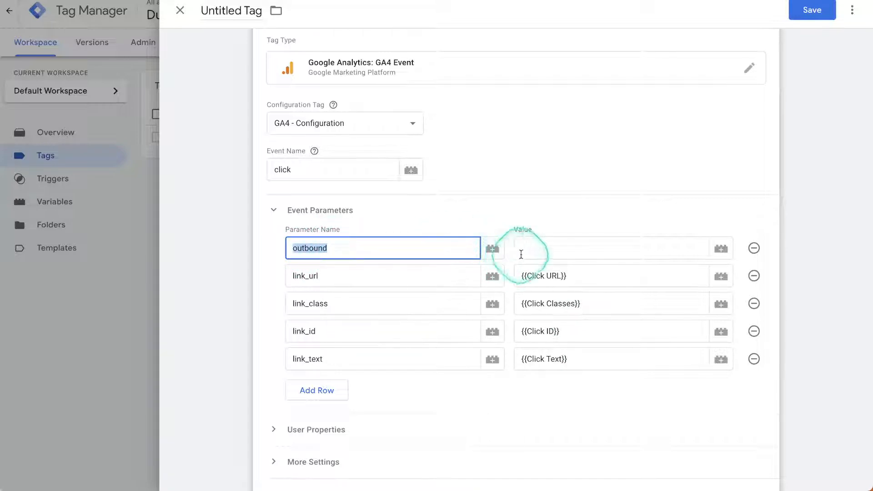
pyautogui.click(531, 253)
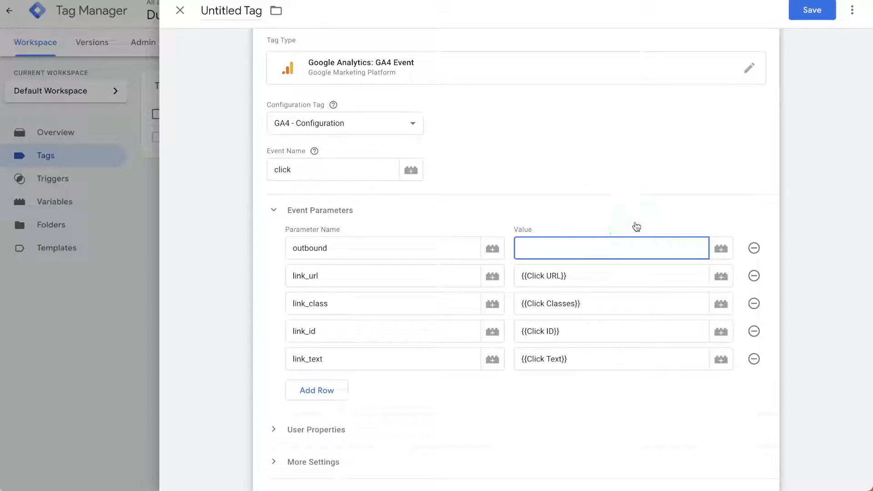
pyautogui.write('tru')
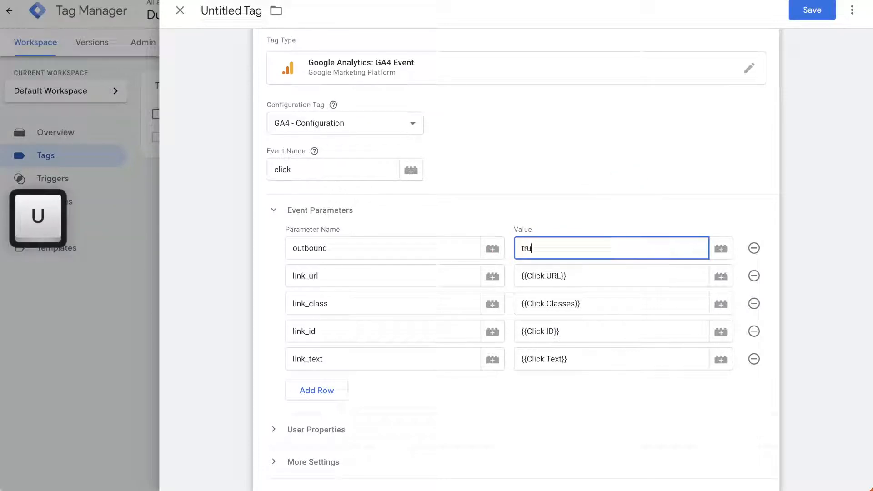
pyautogui.write('e or false')
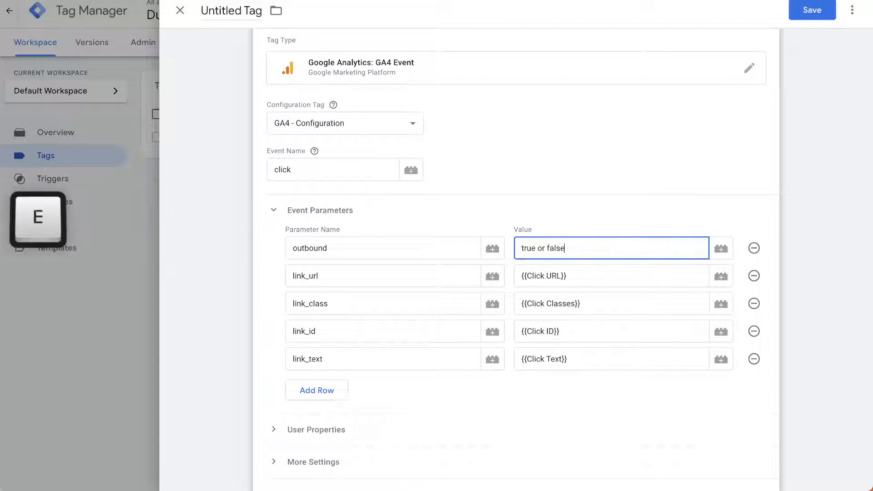
pyautogui.moveTo(586, 244); pyautogui.dragTo(497, 247)
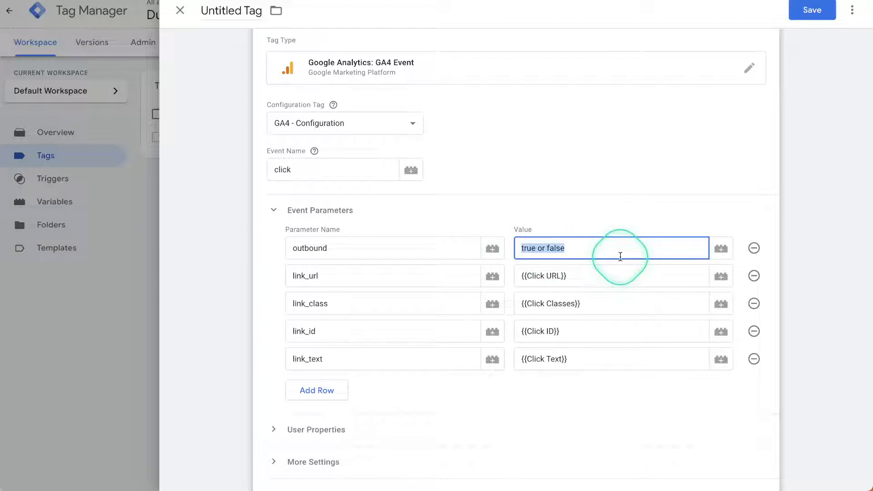
pyautogui.press('BackSpace')
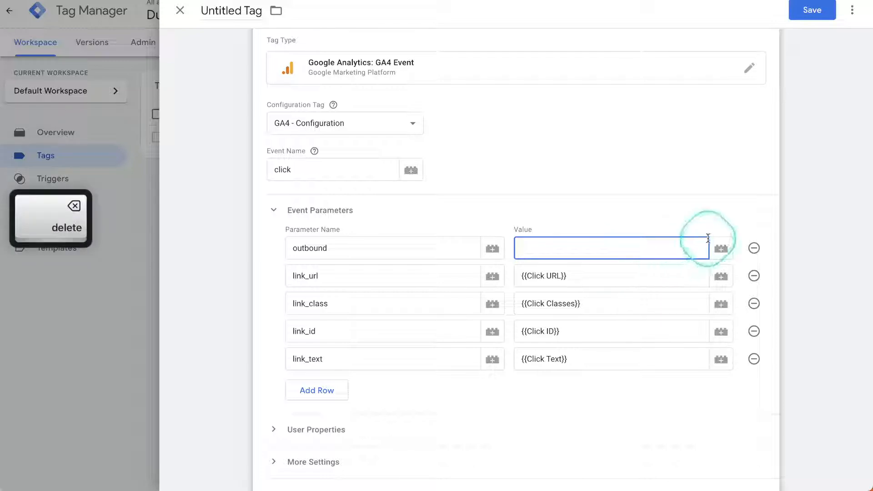
# Create a new Auto-Event Variable for the outbound parameter's value, with Element URL as its variable type
pyautogui.click(721, 248)
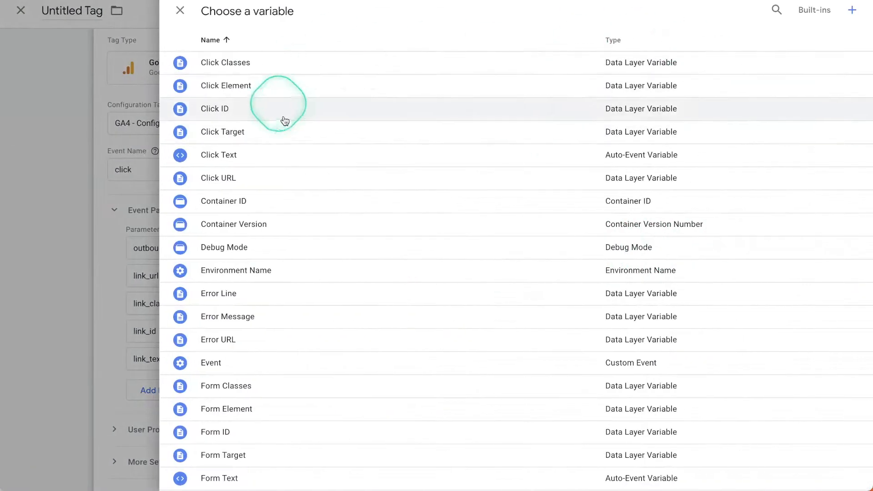
pyautogui.click(853, 10)
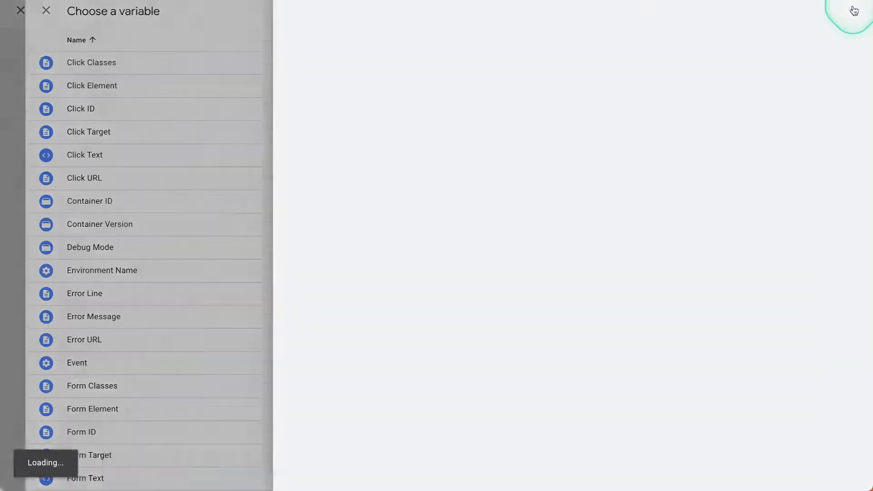
pyautogui.click(424, 119)
pyautogui.click(534, 149)
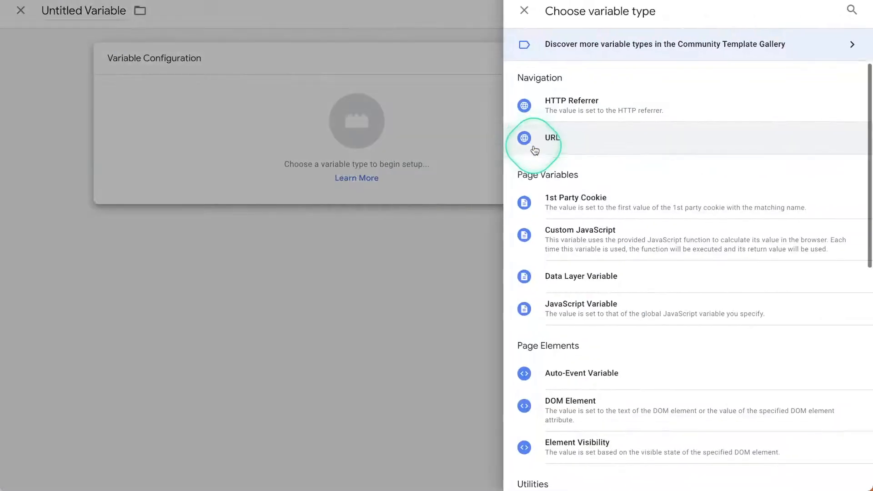
pyautogui.scroll(-5, 534, 150)
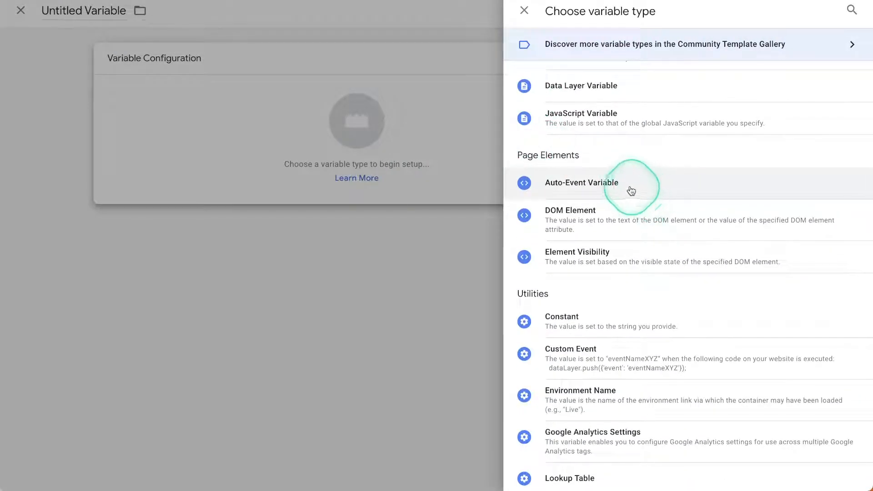
pyautogui.click(603, 181)
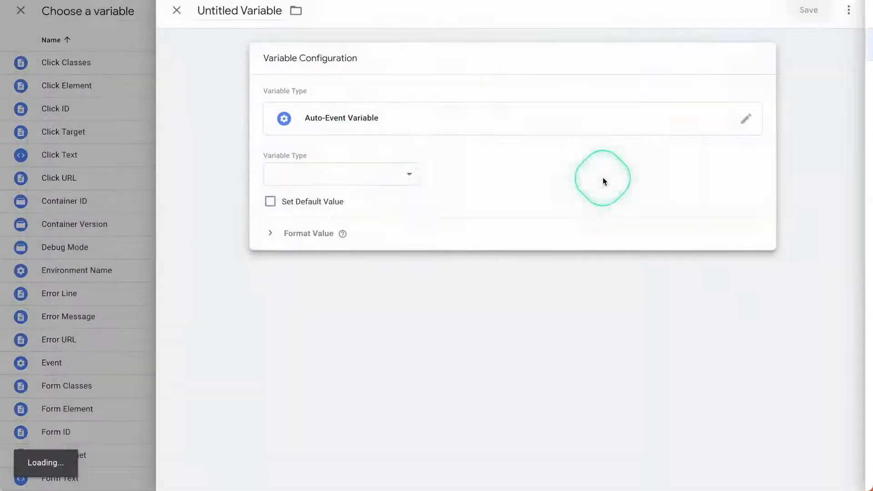
pyautogui.click(388, 170)
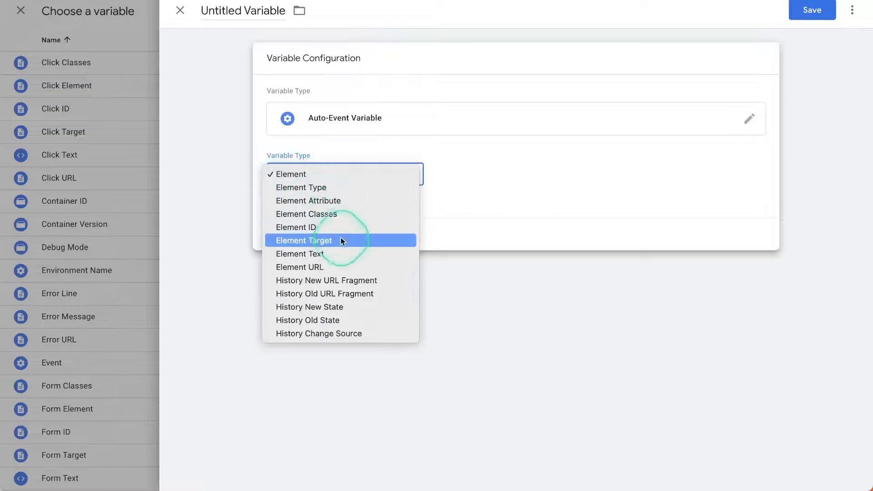
pyautogui.click(334, 268)
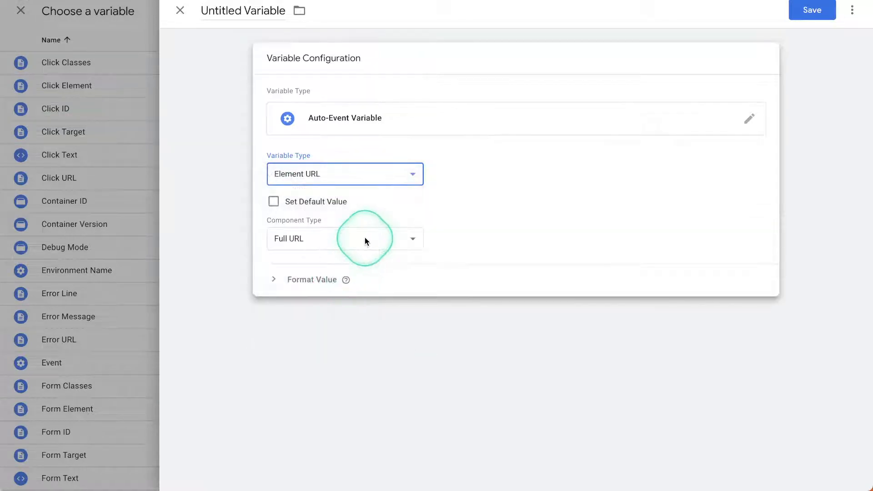
pyautogui.click(366, 239)
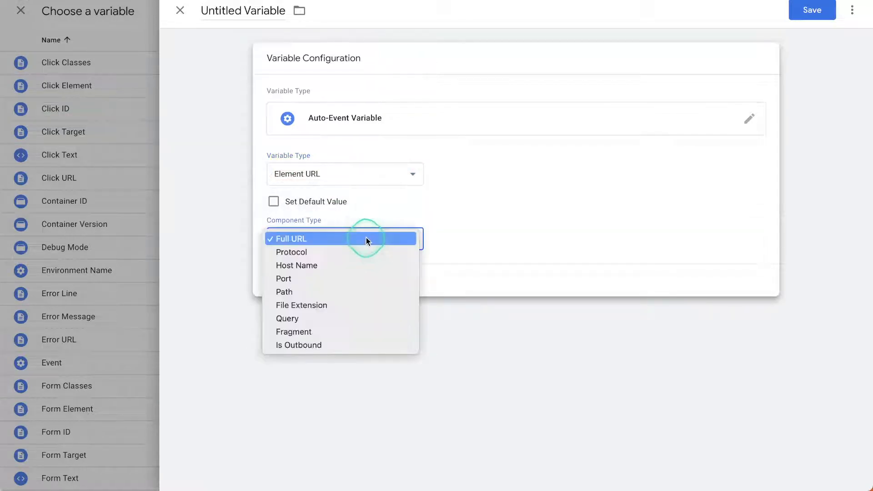
pyautogui.click(297, 266)
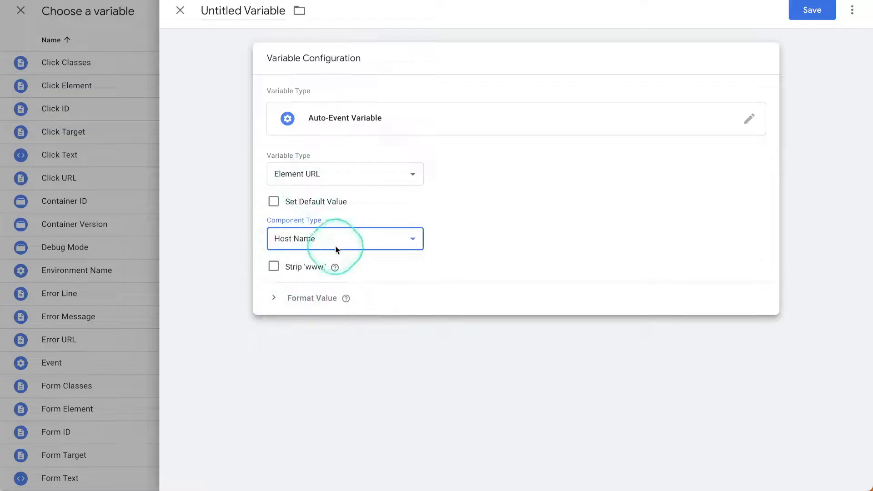
pyautogui.click(274, 268)
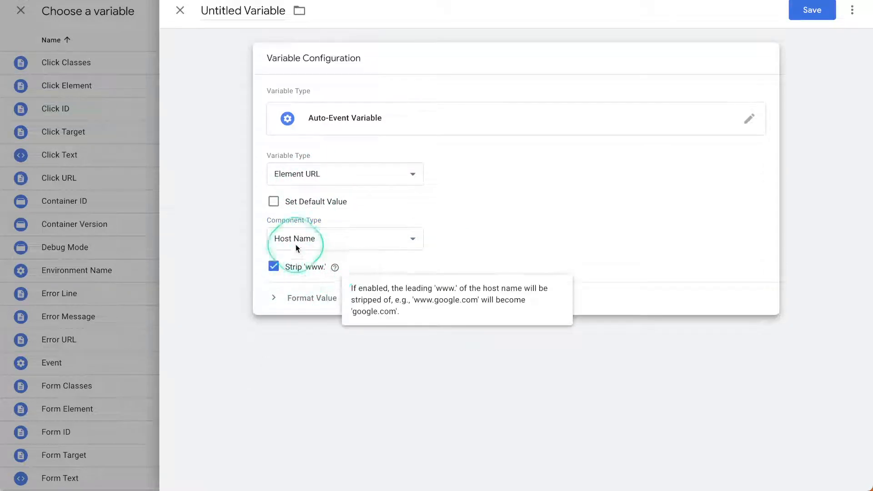
pyautogui.click(266, 297)
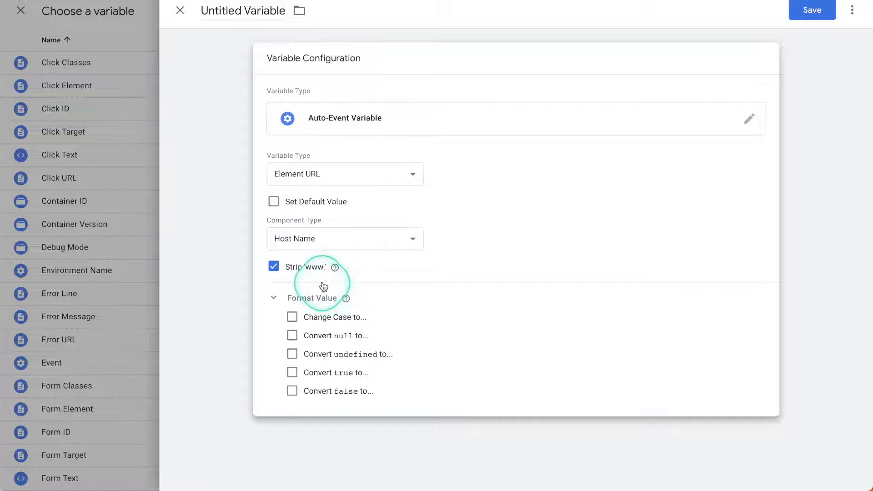
# Set the component type of the Element URL variable to Is Outbound
pyautogui.click(329, 226)
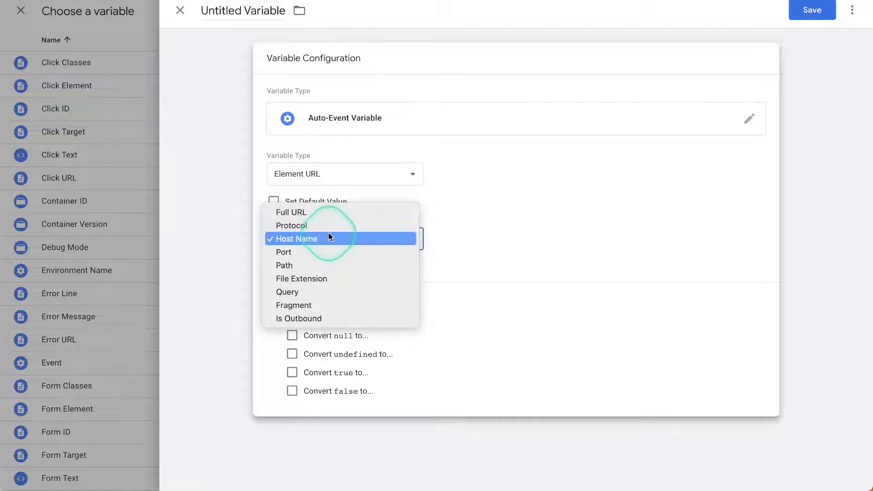
pyautogui.click(307, 317)
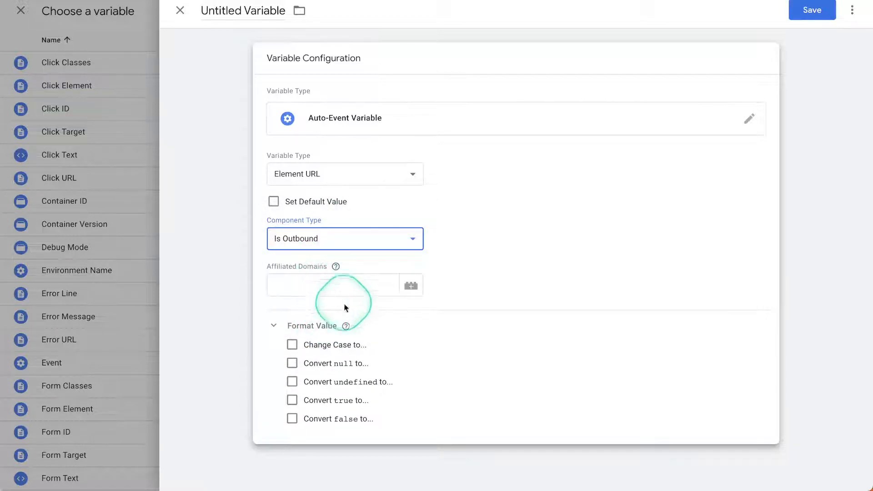
# Set the affiliated domains of the Is Outbound variable to datastudio.vip,mediauthentic.com
pyautogui.click(333, 284)
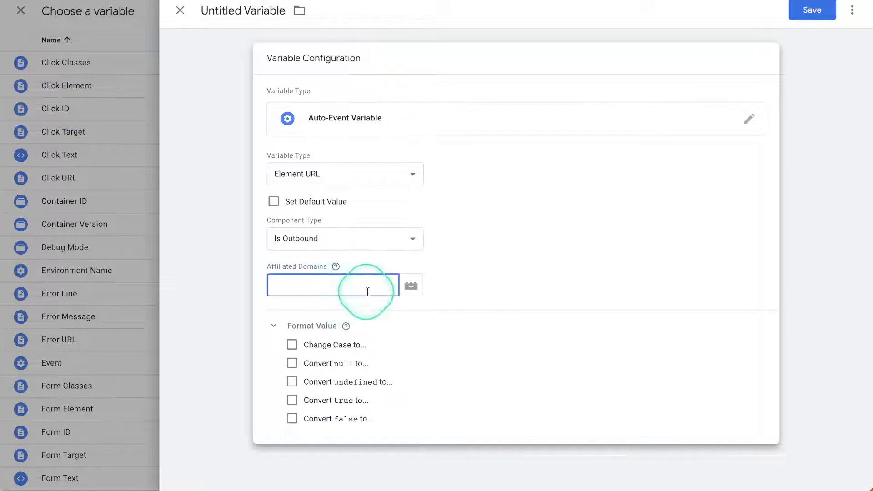
pyautogui.click(336, 267)
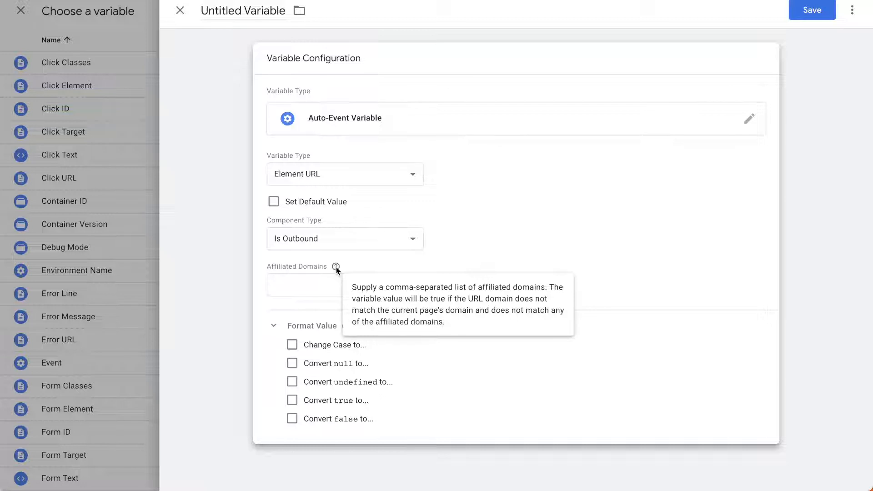
pyautogui.click(318, 286)
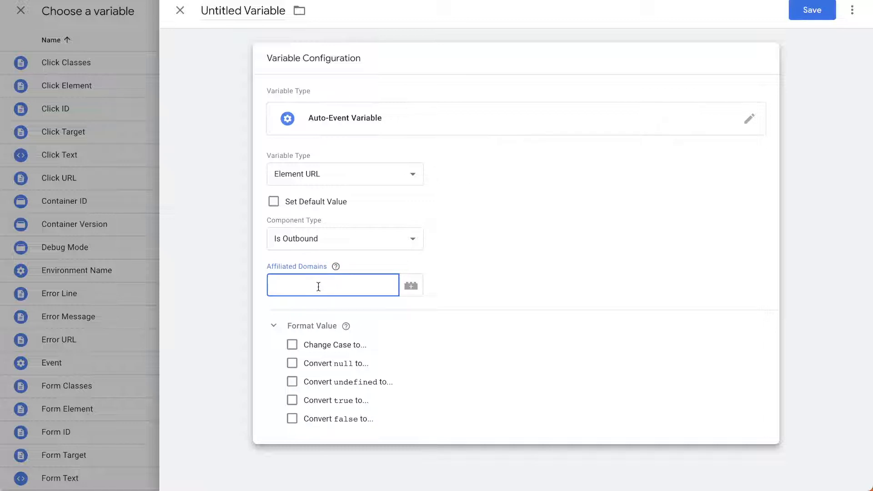
pyautogui.write('datastudi')
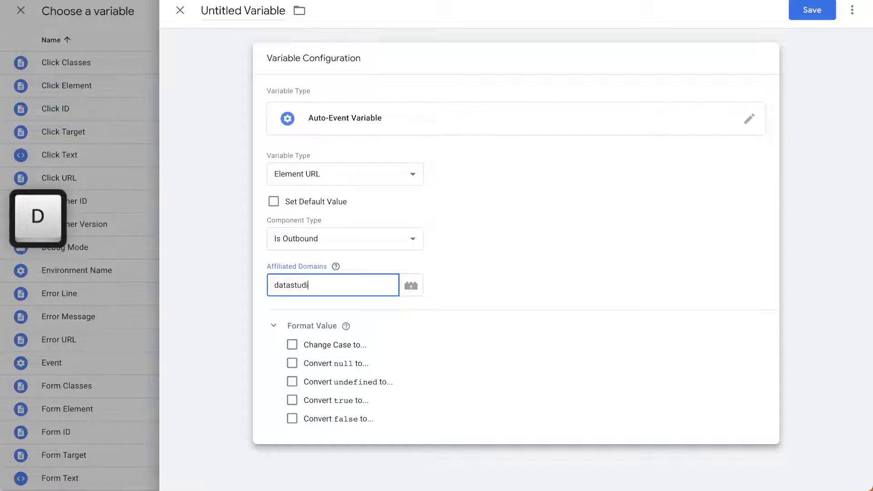
pyautogui.write('o.vip,me')
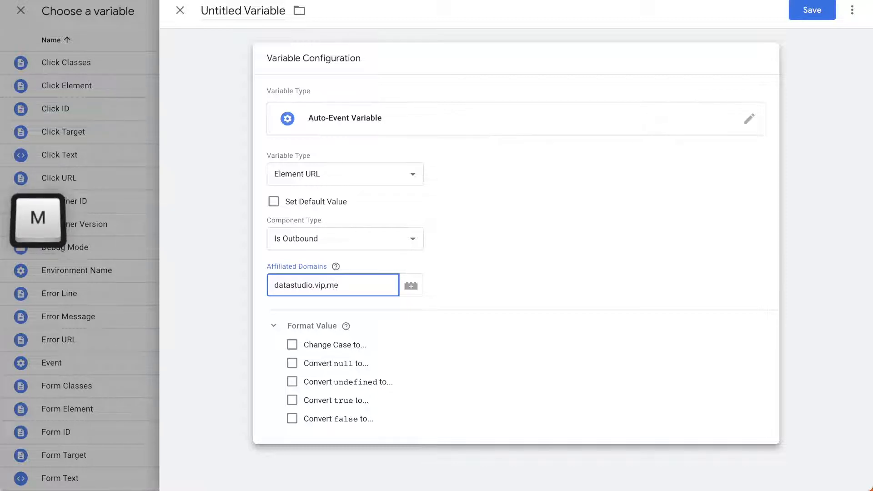
pyautogui.write('diauthentic.')
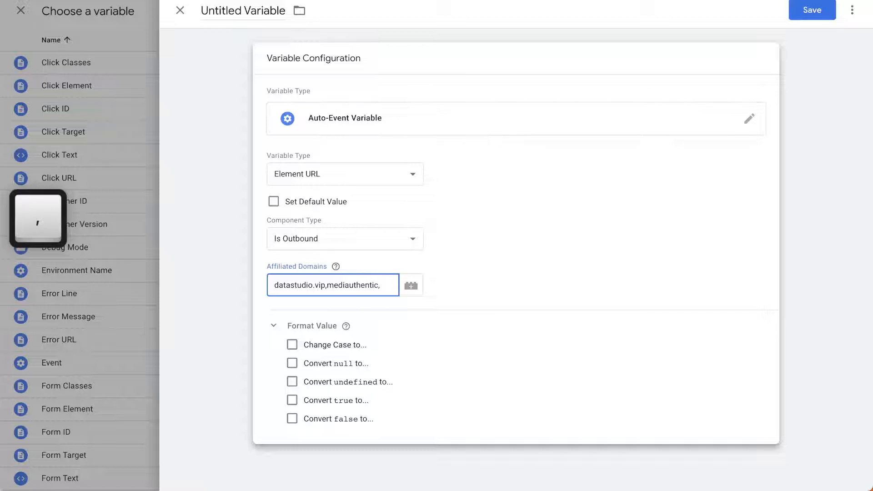
pyautogui.write('com')
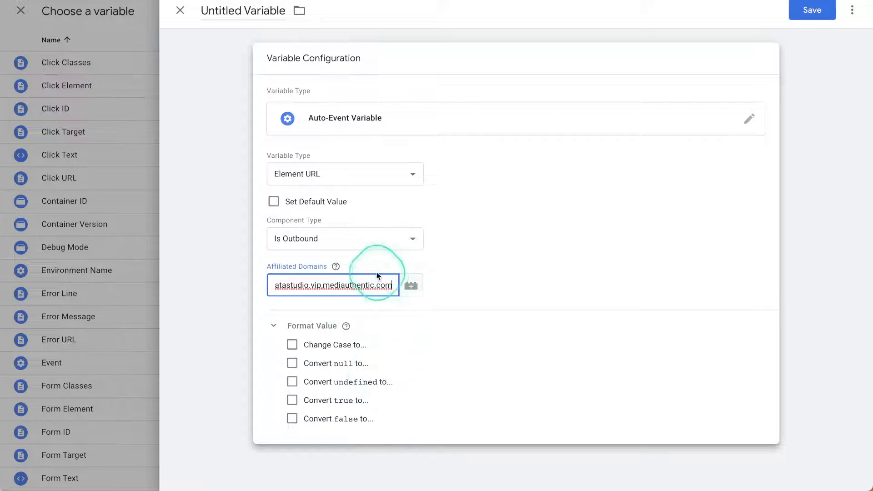
pyautogui.click(336, 266)
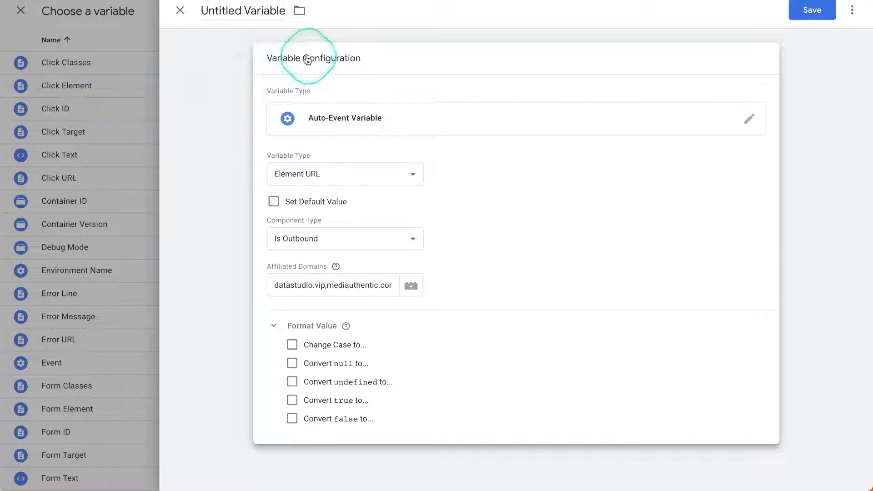
# Name the new variable "Auto - Outbound Link Click" and save it as the outbound parameter's value
pyautogui.click(244, 13)
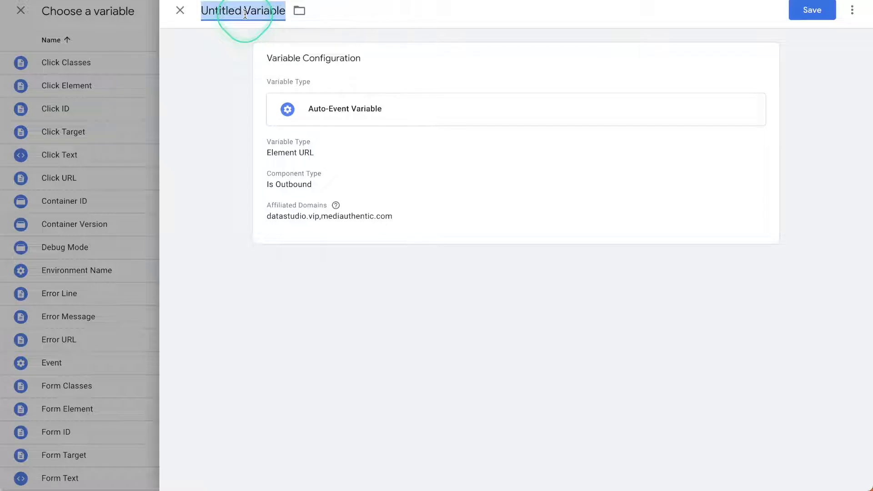
pyautogui.write('Auto - Outl')
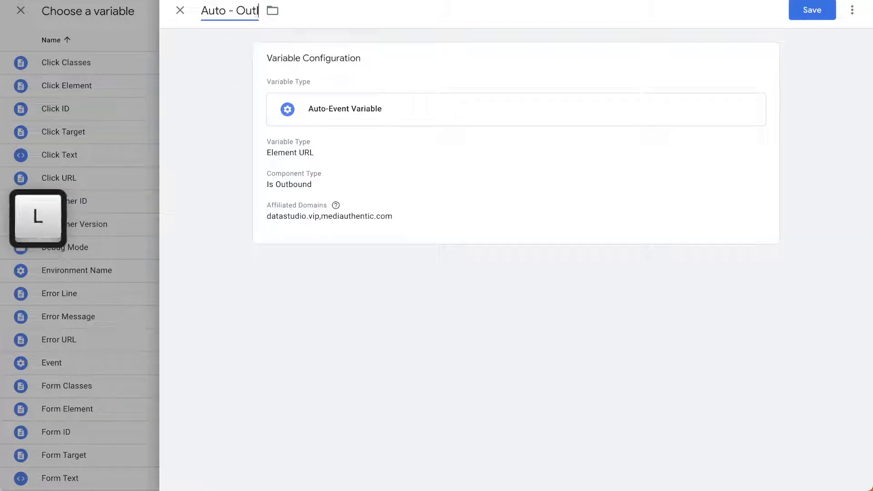
pyautogui.press('BackSpace')
pyautogui.write('bounn')
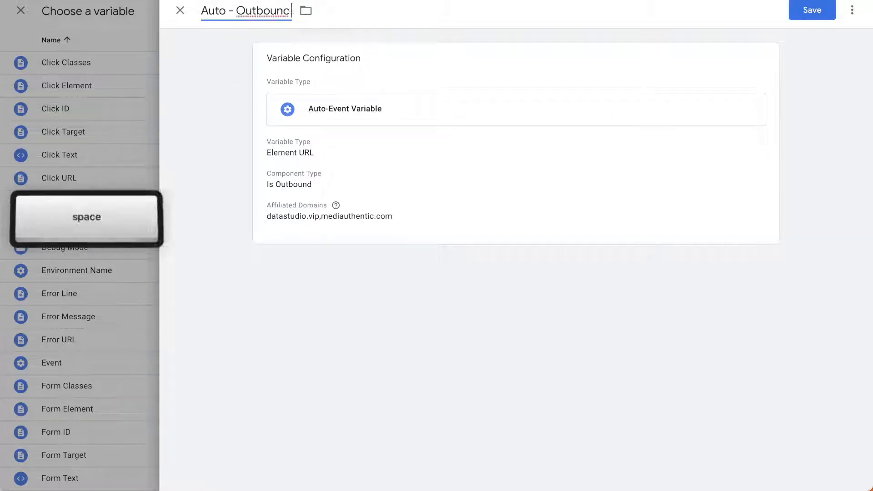
pyautogui.write(' Link Click')
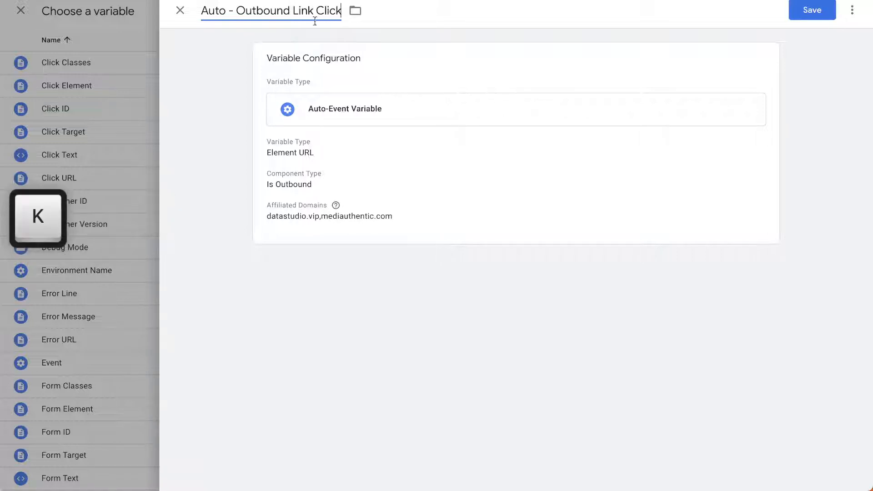
pyautogui.click(812, 10)
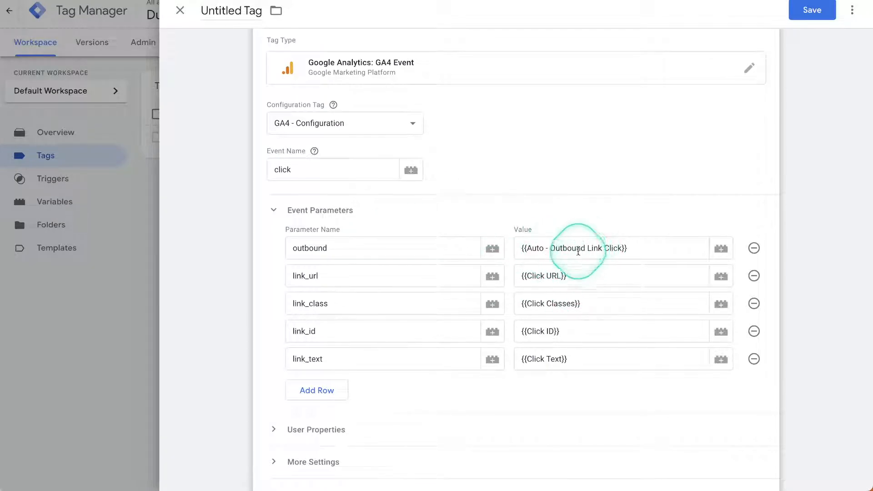
# Add the All Link Clicks trigger as the firing trigger of the GA4 event tag
pyautogui.scroll(-5, 597, 292)
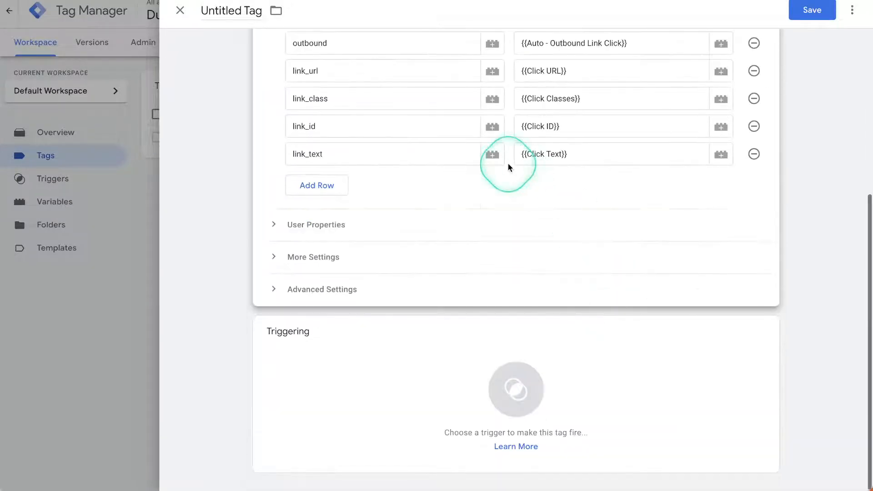
pyautogui.click(382, 357)
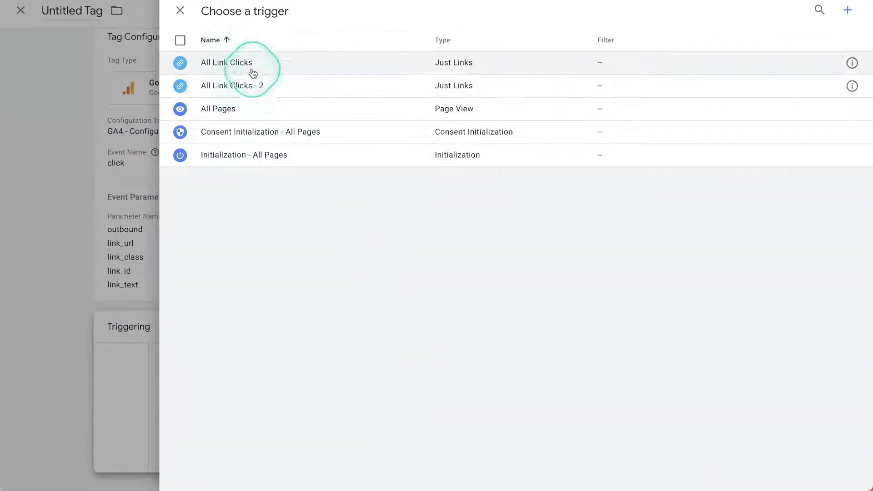
pyautogui.click(235, 67)
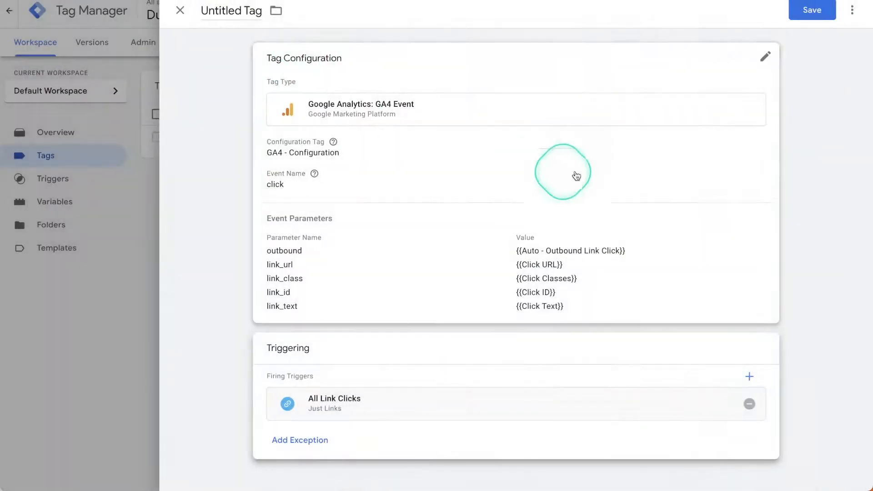
# Name the tag "GA4 - click" and save it
pyautogui.click(220, 8)
pyautogui.write('GA4 - C')
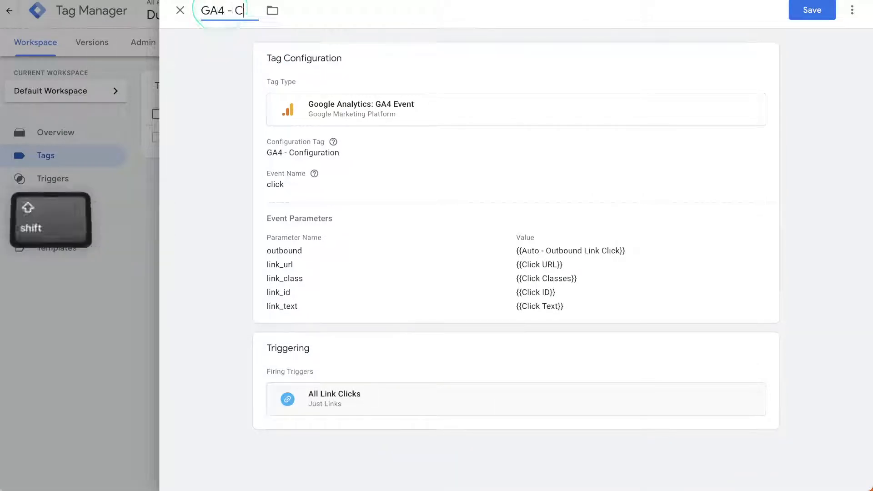
pyautogui.press('BackSpace')
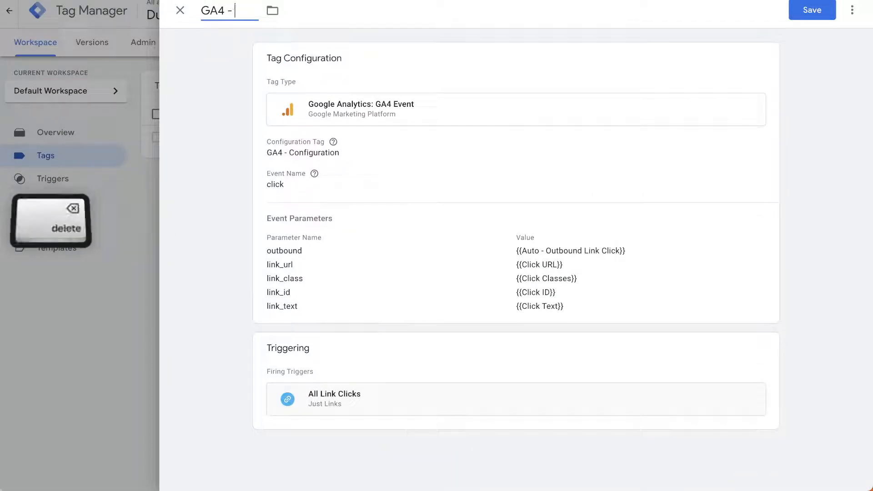
pyautogui.write('click')
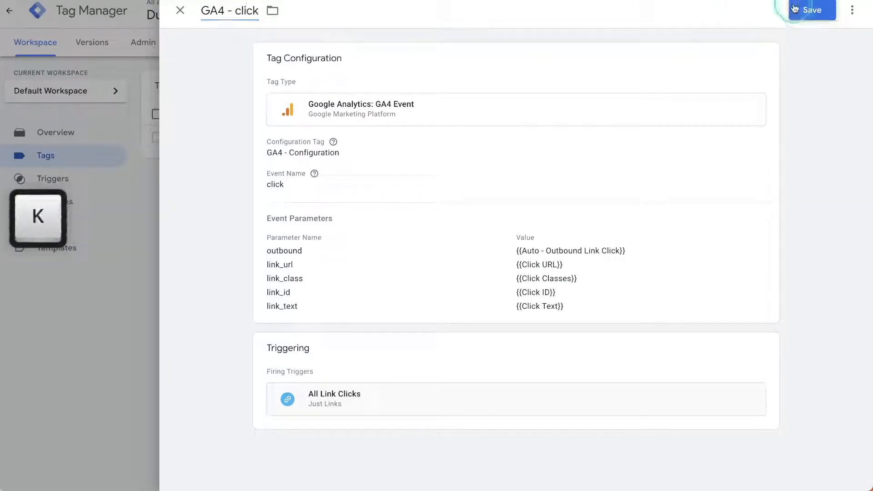
pyautogui.click(794, 8)
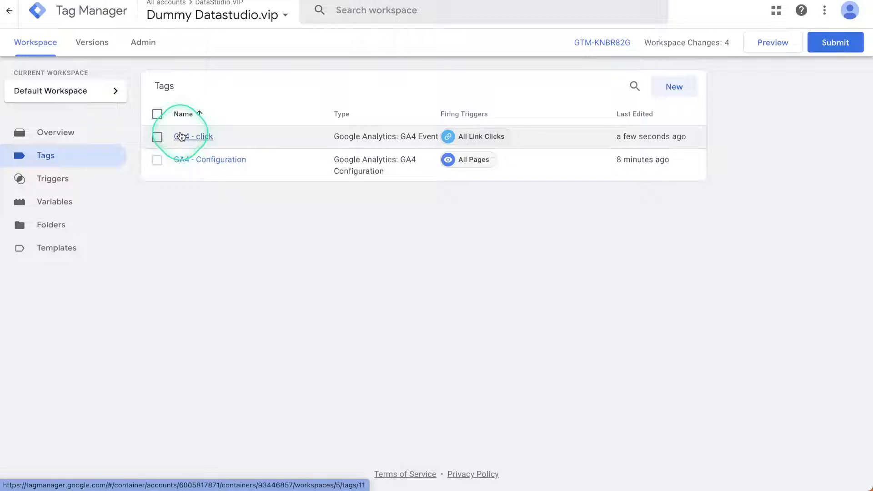
# Start previewing the workspace with Tag Assistant connected to datastudio.vip, and continue to the debug summary
pyautogui.click(762, 44)
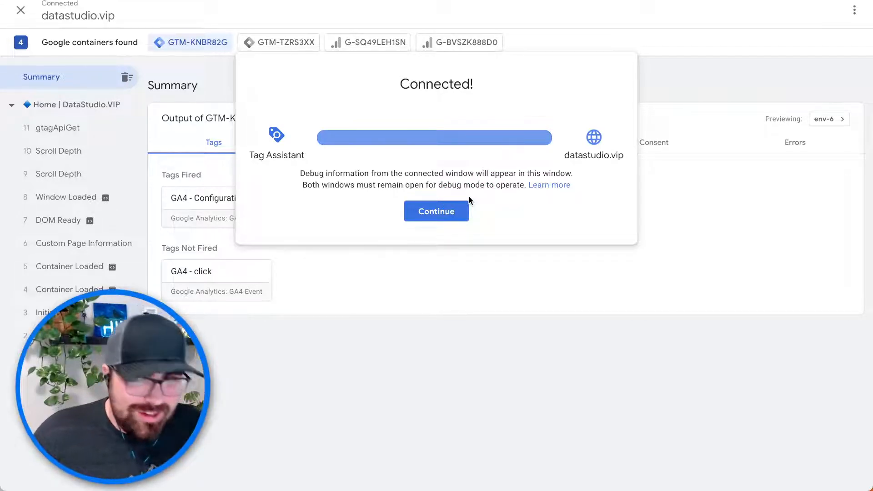
pyautogui.click(453, 214)
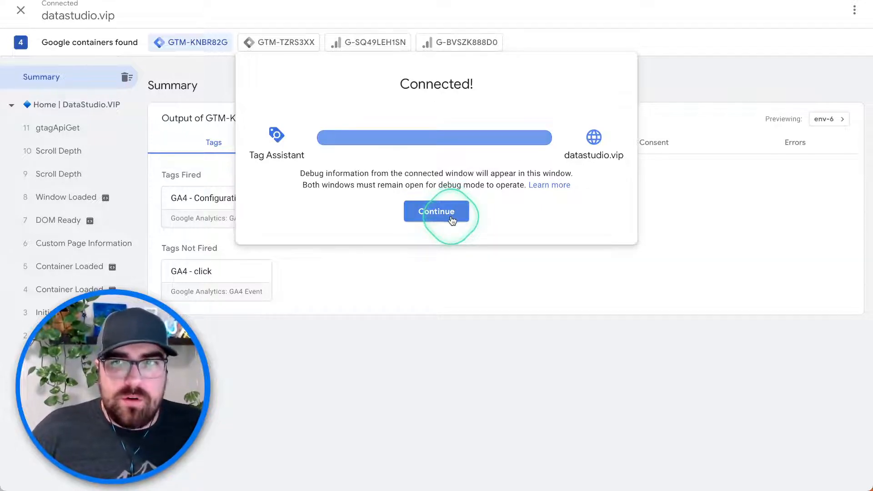
pyautogui.click(451, 217)
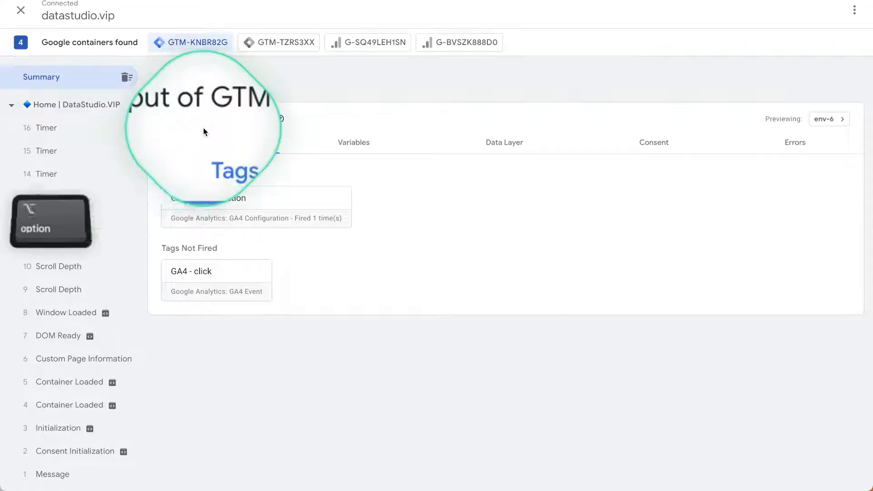
# Switch to the connected datastudio.vip page and follow the "Read About DataStudio.VIP" link to generate a test link click
pyautogui.press('super+alt+Right')
pyautogui.scroll(-2, 389, 262)
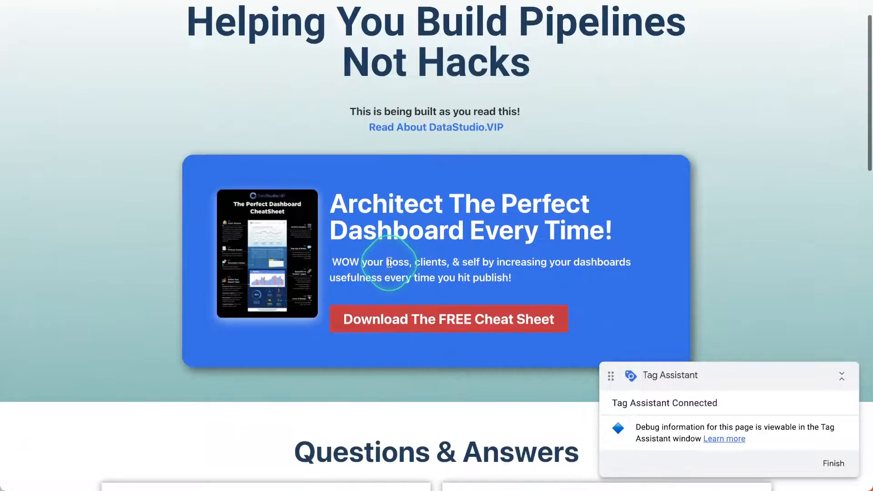
pyautogui.click(434, 129)
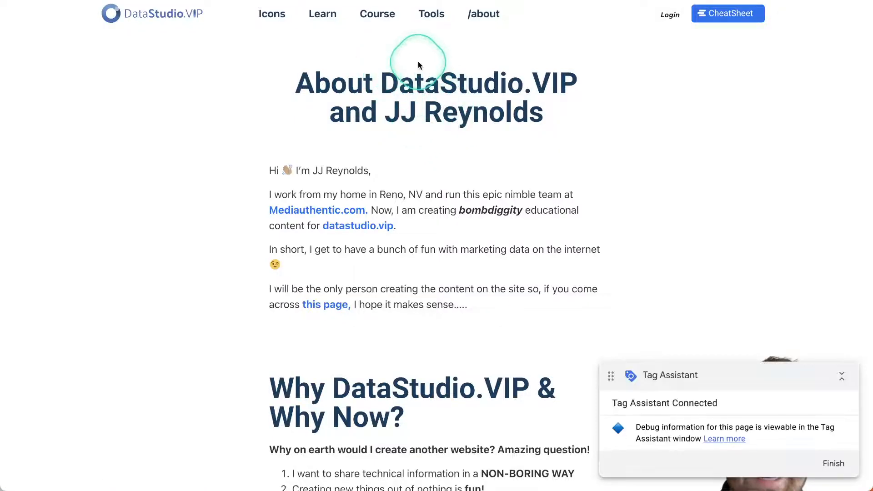
# Return to Tag Assistant and open the GA4 - click tag details for Link Click event 20 on the home page
pyautogui.press('super+alt+Left')
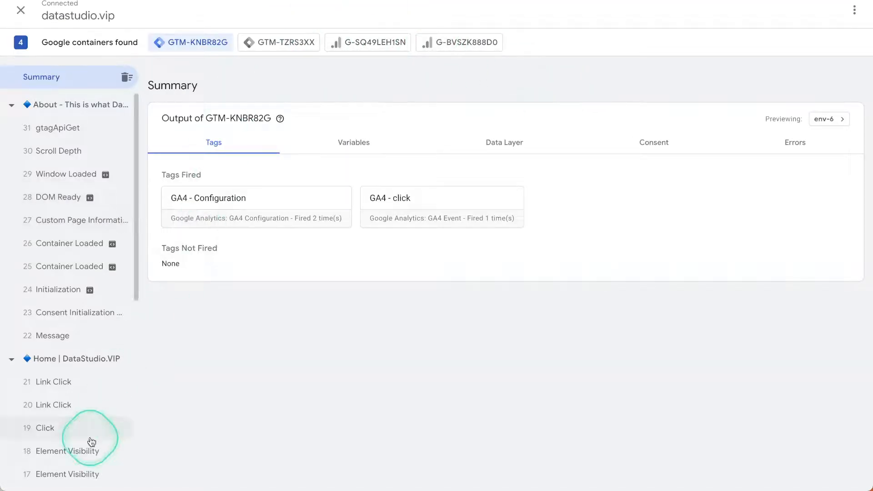
pyautogui.scroll(-3, 91, 441)
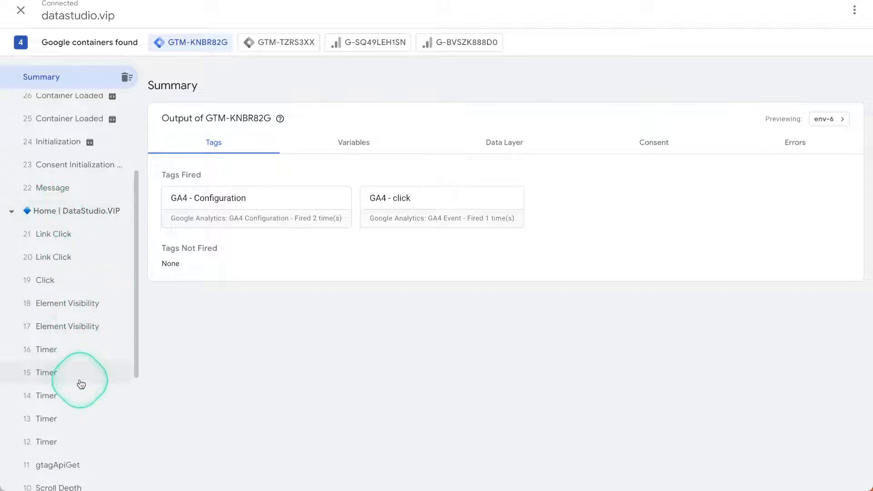
pyautogui.click(54, 258)
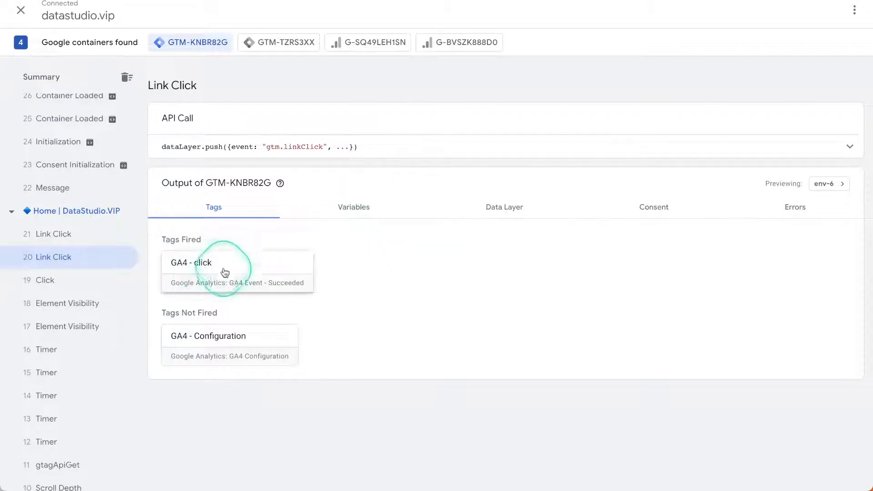
pyautogui.click(286, 267)
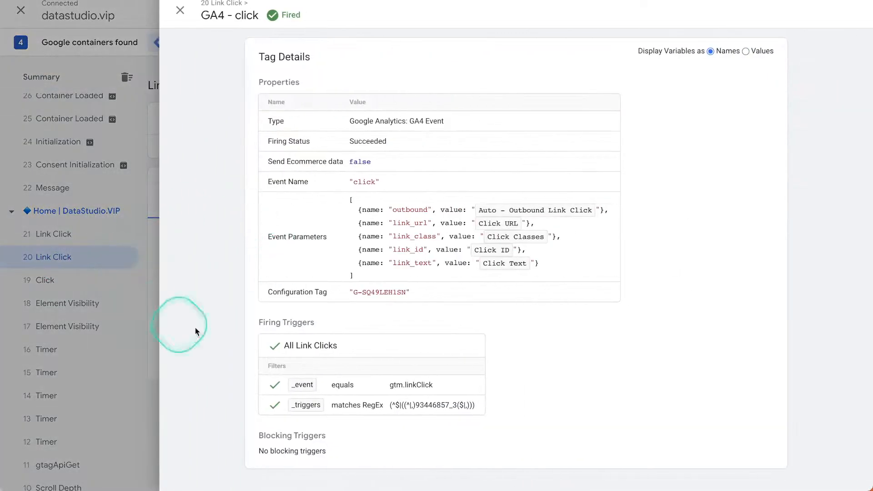
# Display the tag's variables as values and examine the outbound, link_url, link_class and link_id event parameters
pyautogui.click(748, 58)
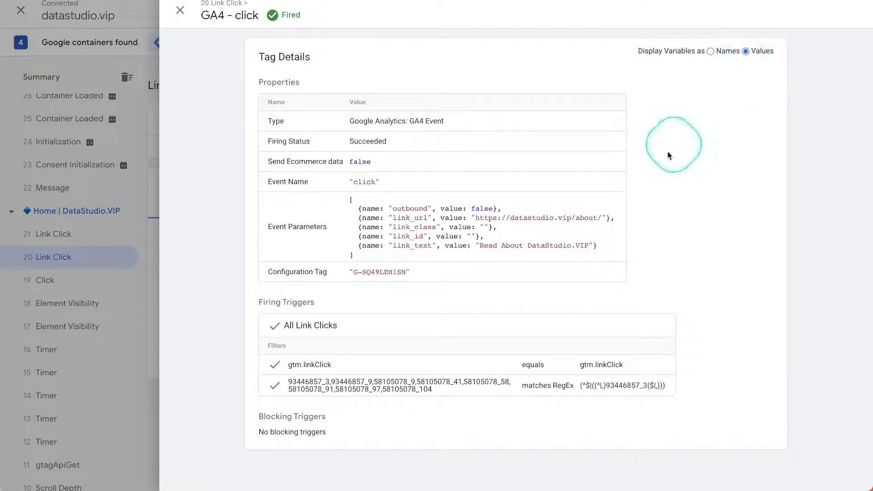
pyautogui.doubleClick(482, 209)
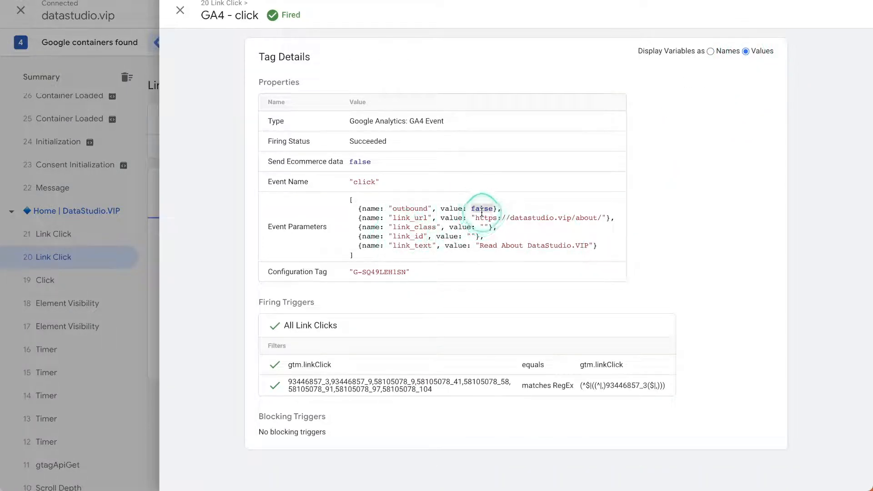
pyautogui.moveTo(495, 217); pyautogui.dragTo(573, 213)
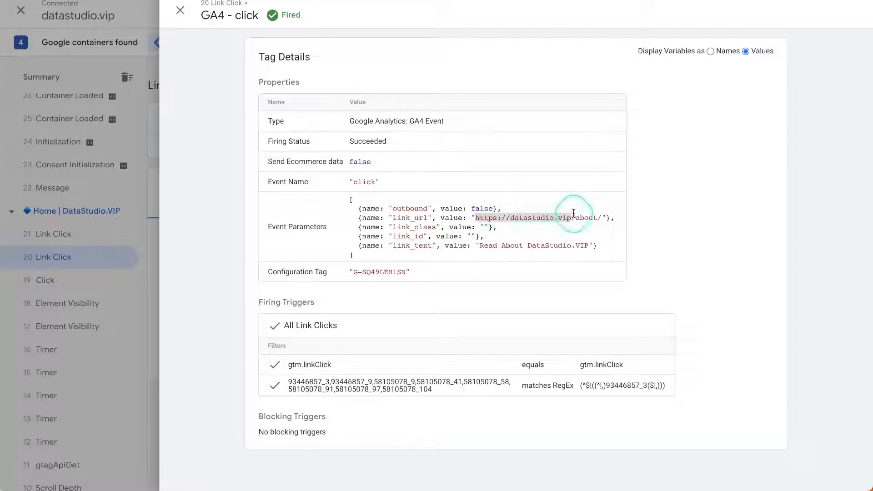
pyautogui.doubleClick(414, 226)
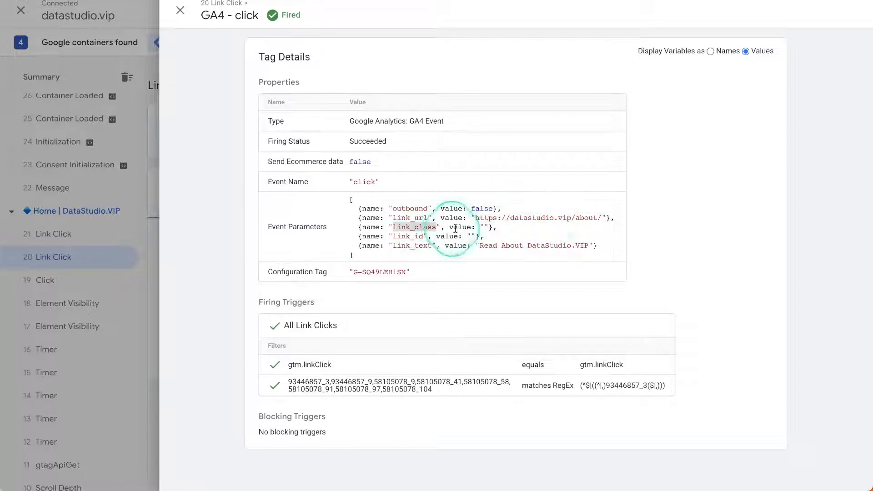
pyautogui.click(481, 229)
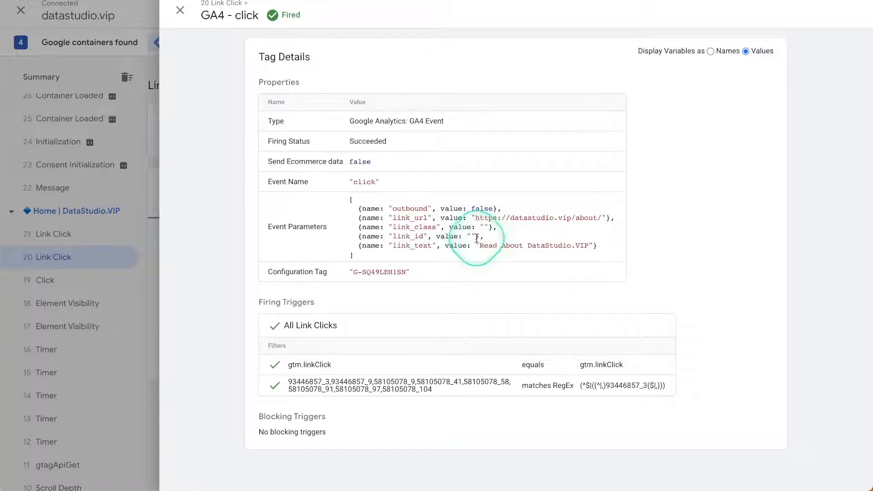
pyautogui.click(467, 238)
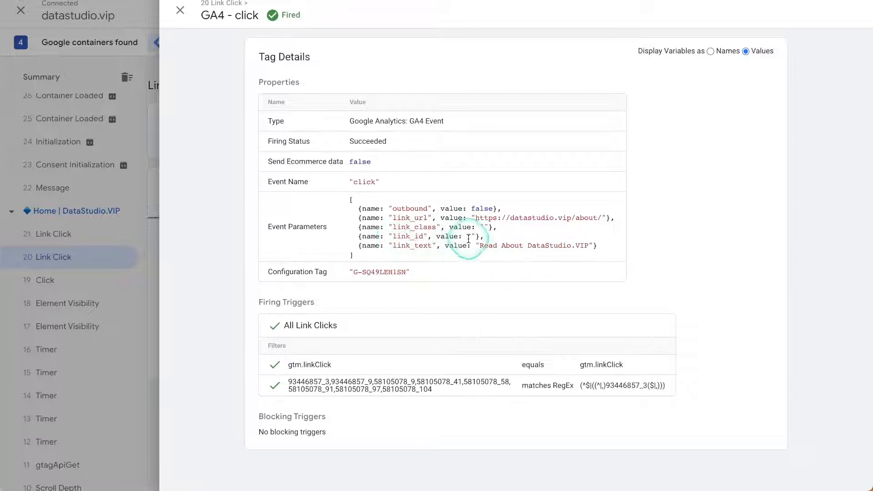
# Examine the link_text event parameter and its value in the GA4 - click tag details
pyautogui.moveTo(394, 245); pyautogui.dragTo(415, 242)
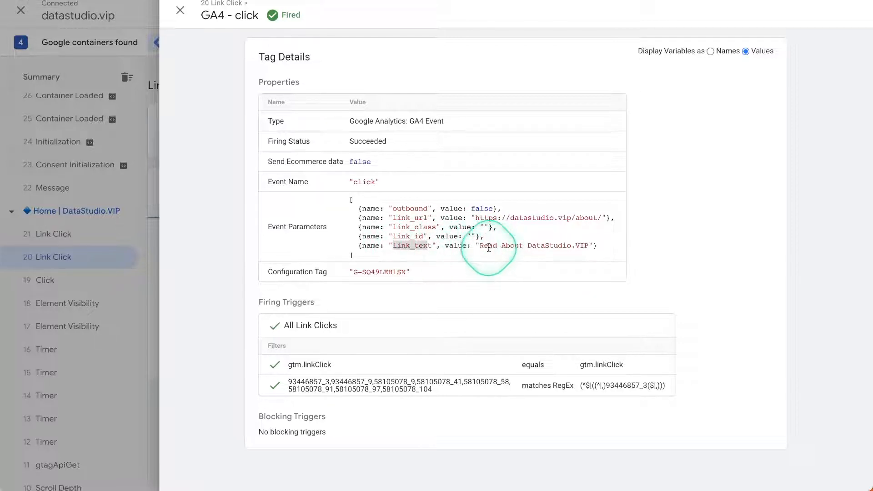
pyautogui.moveTo(478, 246); pyautogui.dragTo(596, 246)
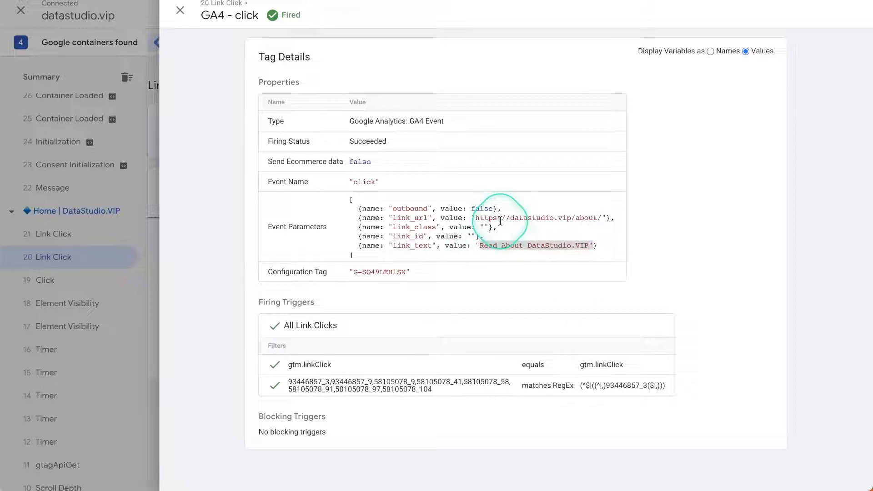
# Switch to DebugView in Google Analytics, choose the Apple debug device and open the latest click event's parameters
pyautogui.press('super+alt+Left')
pyautogui.press('super+alt+Left')
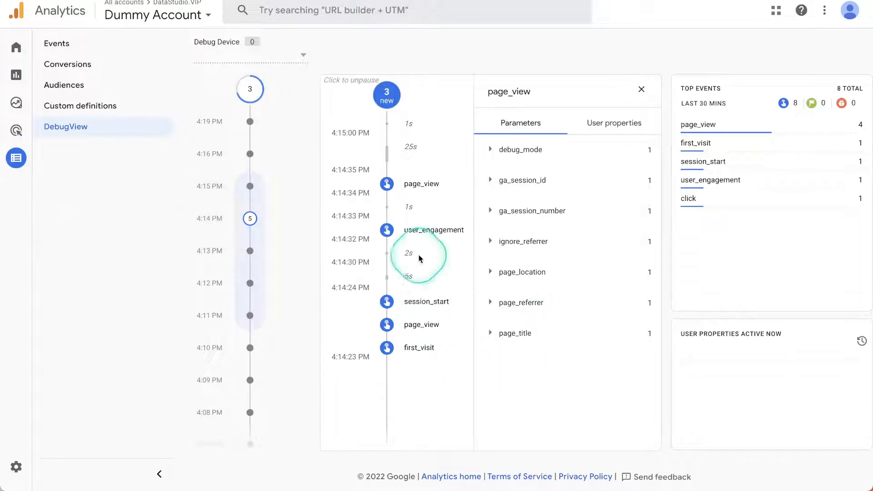
pyautogui.click(302, 55)
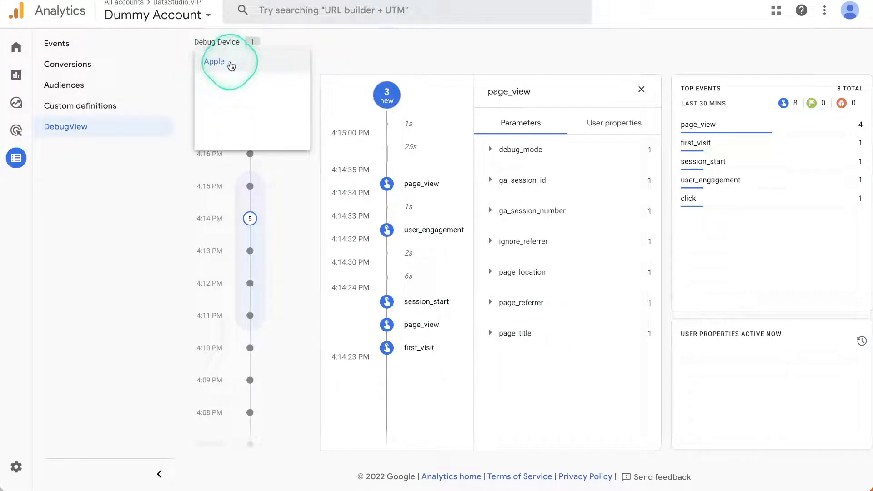
pyautogui.click(231, 65)
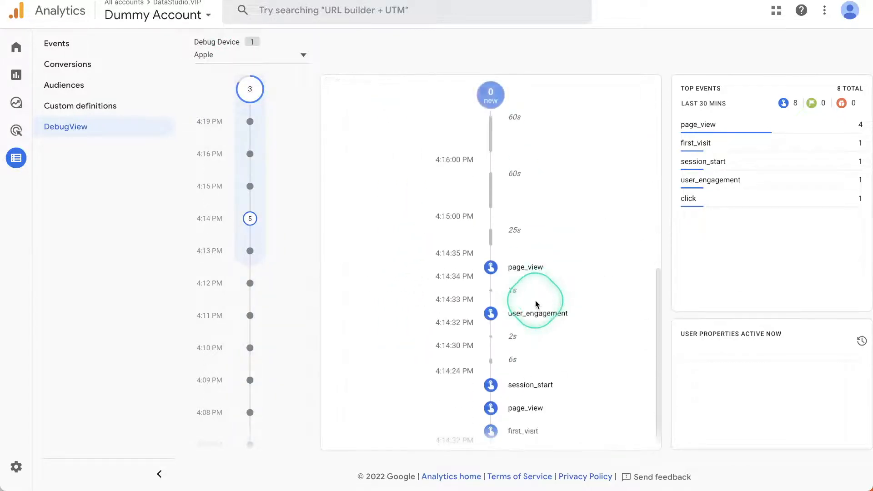
pyautogui.click(514, 187)
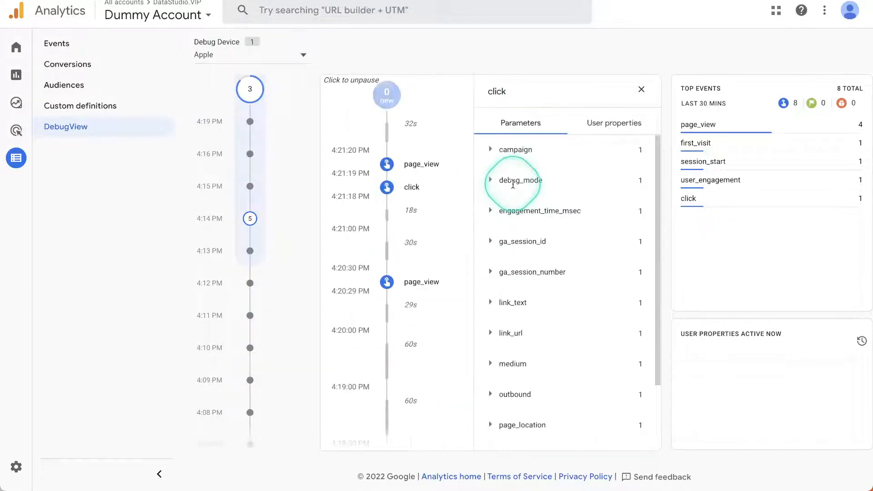
# Inspect the outbound, link_url, link_text and ga_session_number parameters of the click event
pyautogui.scroll(-2, 534, 348)
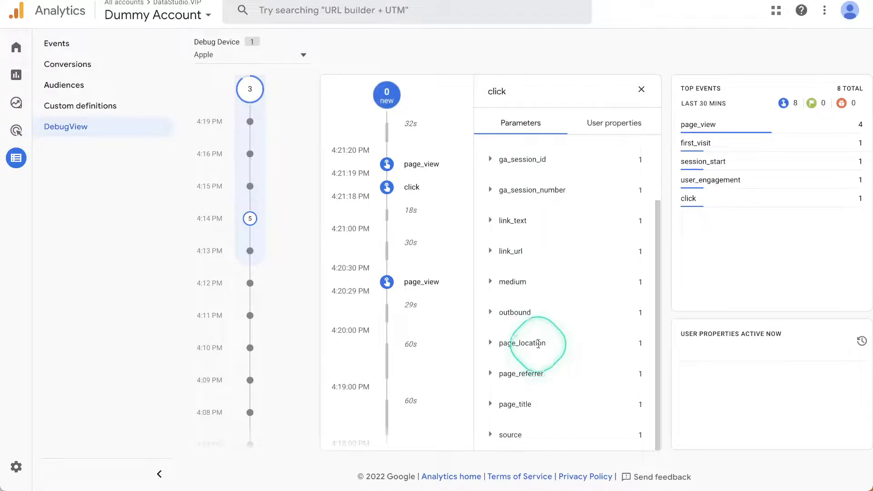
pyautogui.click(500, 313)
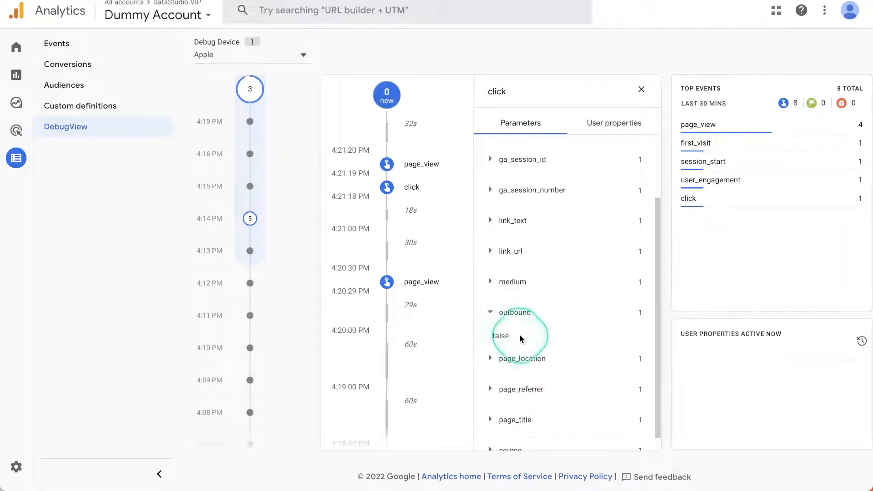
pyautogui.scroll(-1, 525, 394)
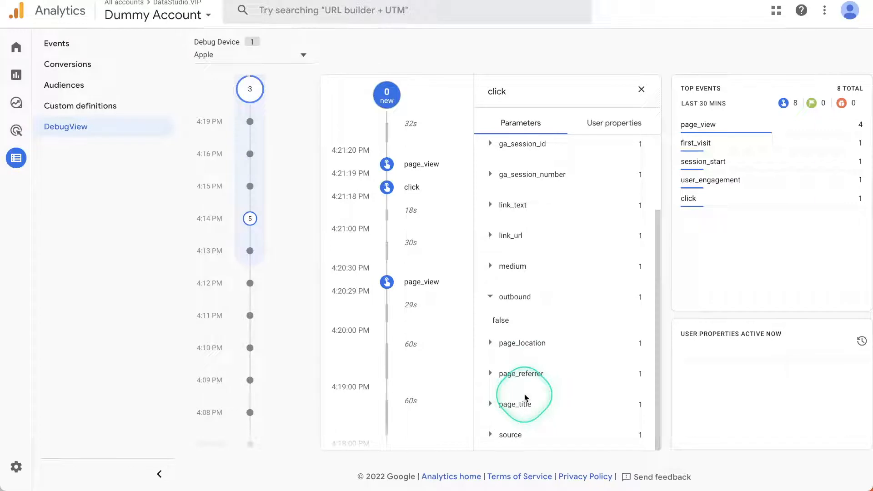
pyautogui.scroll(3, 526, 296)
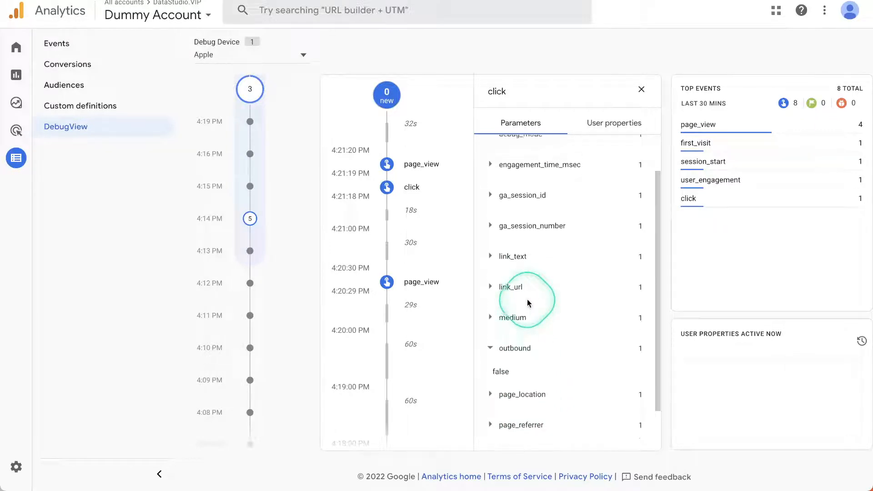
pyautogui.click(492, 291)
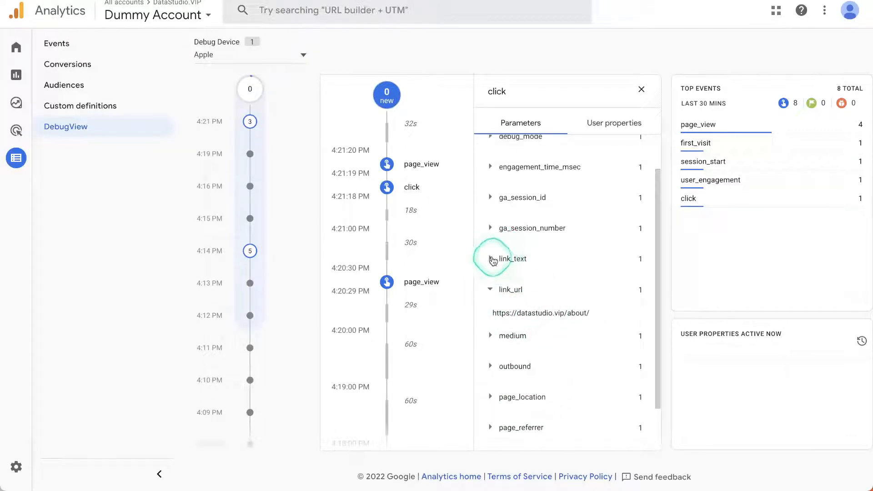
pyautogui.click(500, 257)
pyautogui.click(487, 227)
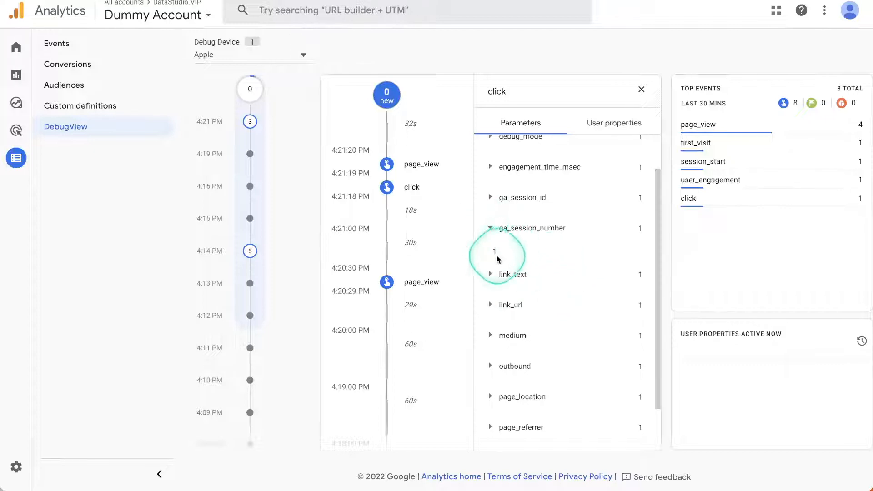
pyautogui.scroll(1, 494, 205)
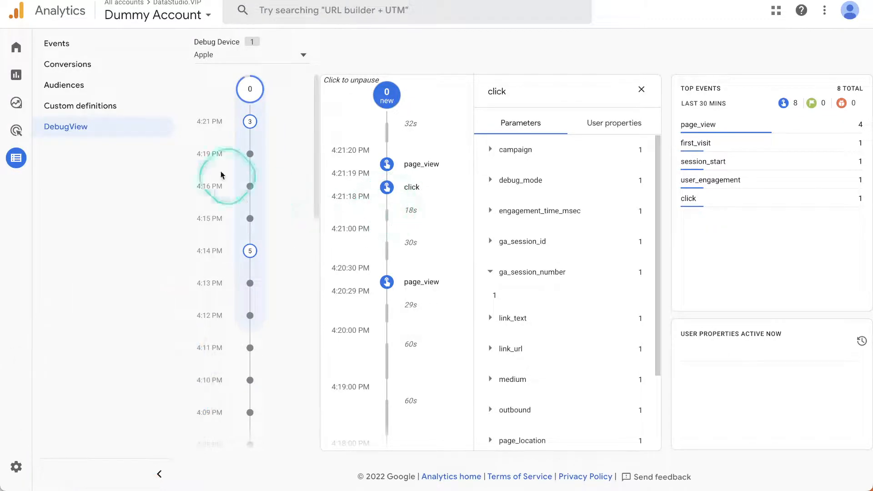
# Start a new event-scoped custom dimension in Custom definitions and name it Link URL
pyautogui.click(91, 106)
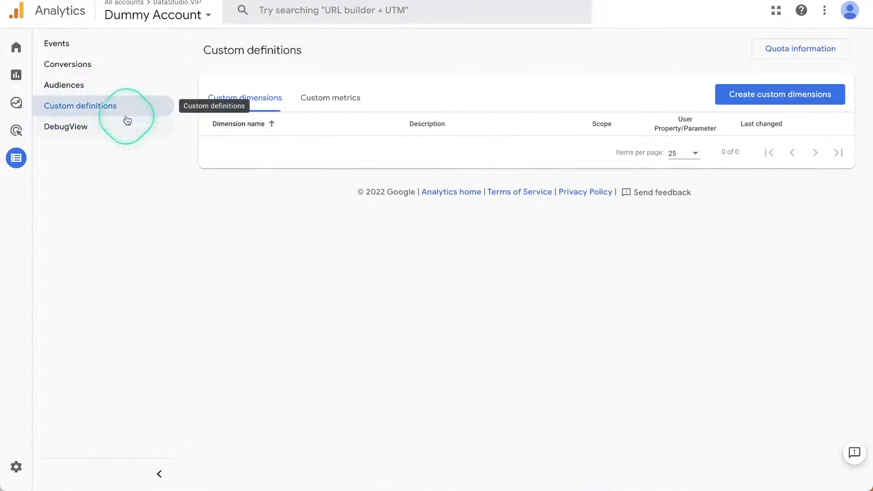
pyautogui.click(773, 98)
pyautogui.click(622, 127)
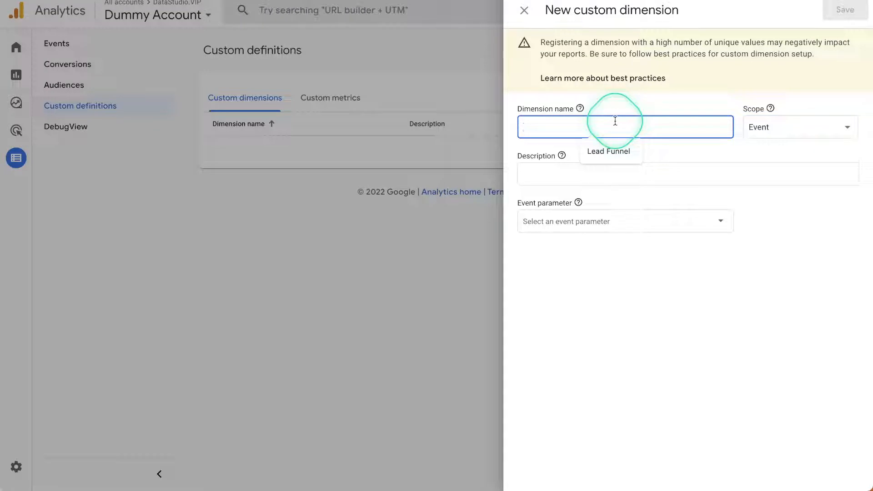
pyautogui.press('shift')
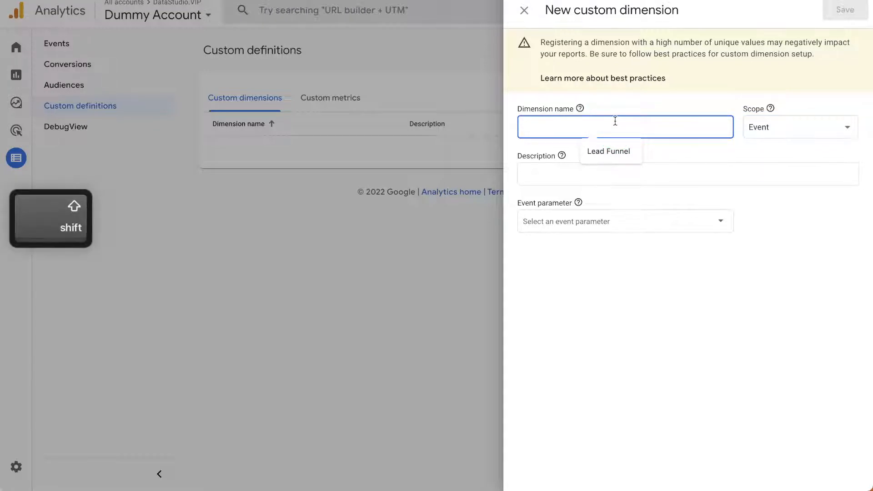
pyautogui.write('Link U')
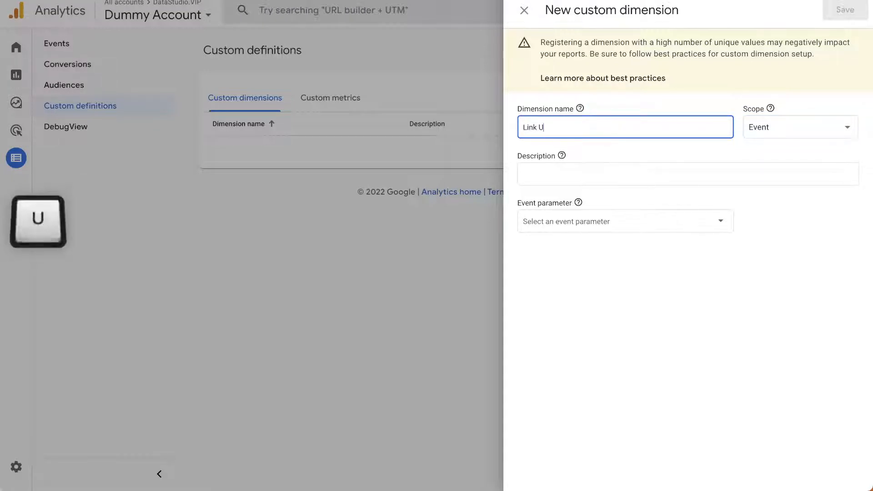
pyautogui.write('R L')
pyautogui.click(647, 222)
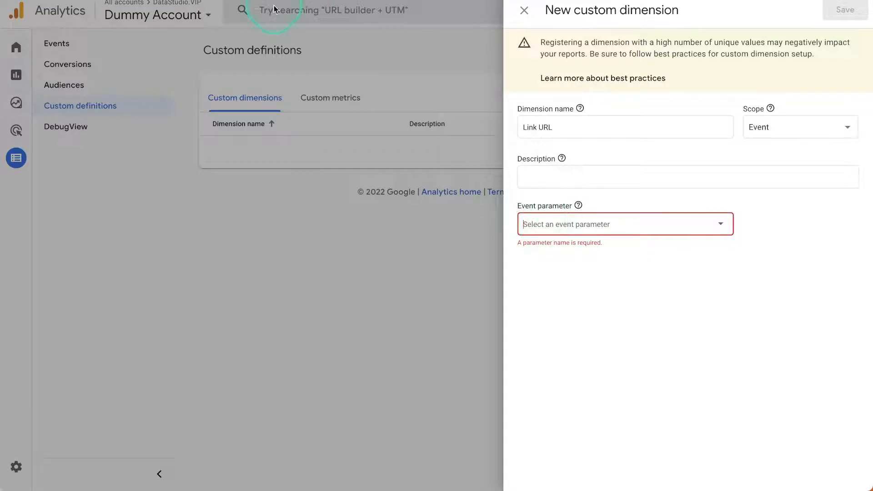
# Switch to Tag Manager, open the GA4 - click tag's configuration for editing and copy the link_url parameter name
pyautogui.press('super+alt+Right')
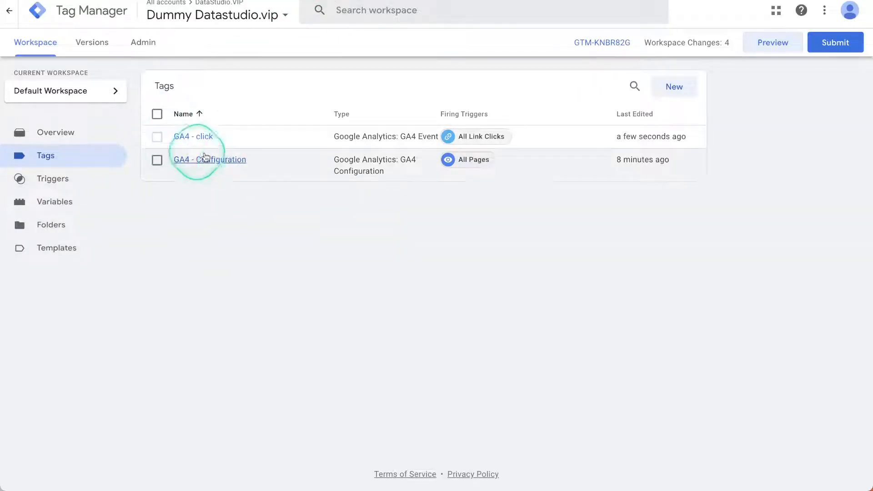
pyautogui.click(200, 138)
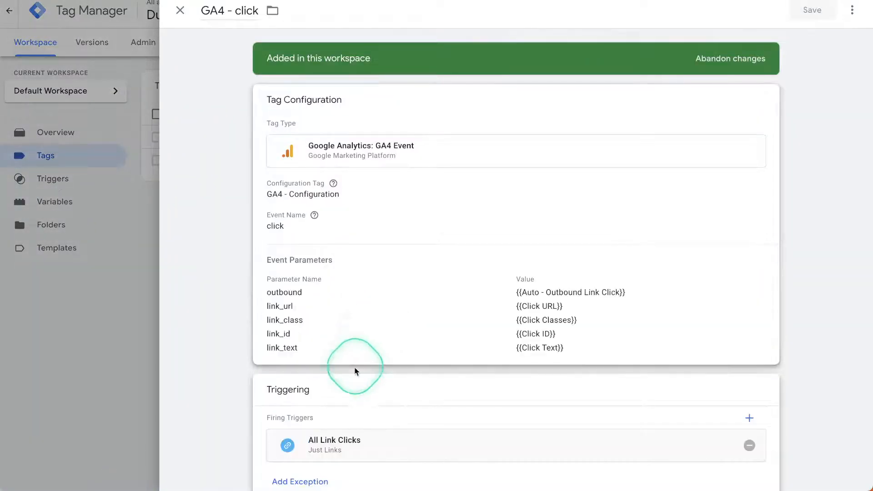
pyautogui.click(300, 309)
pyautogui.doubleClick(300, 367)
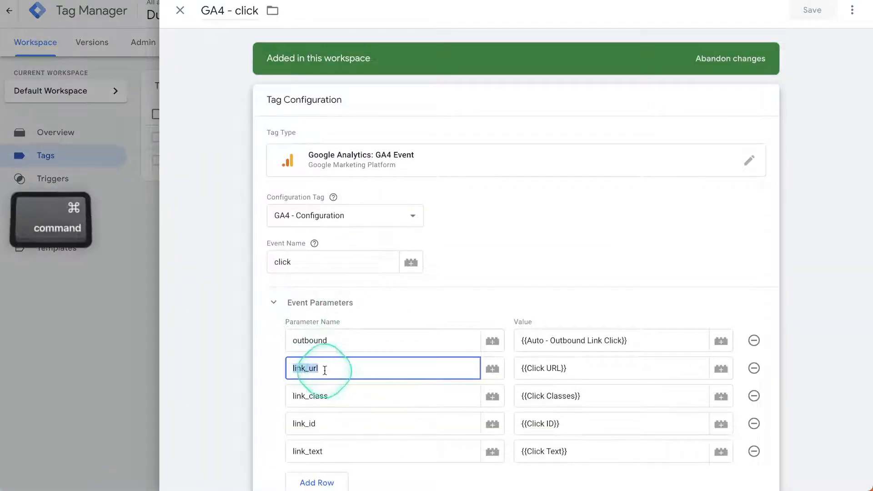
pyautogui.press('super+c')
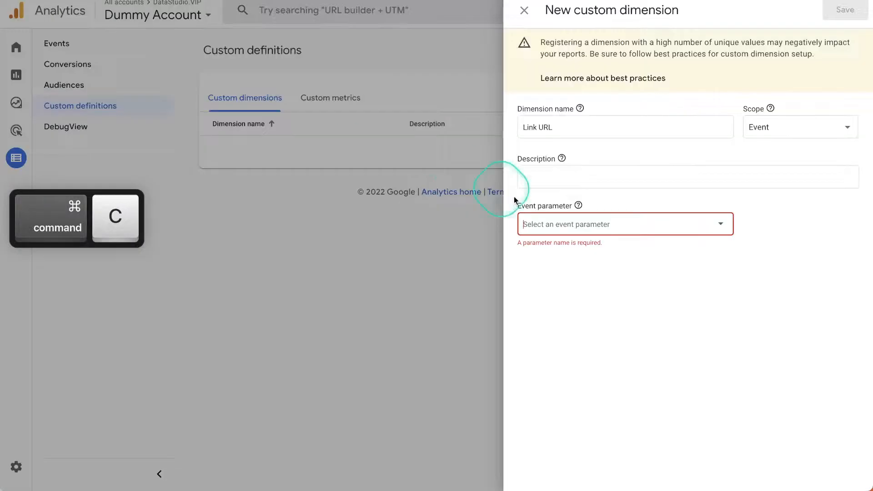
# Back in Google Analytics, set the Link URL dimension's description and event parameter to link_url and save it
pyautogui.click(594, 176)
pyautogui.press('super+v')
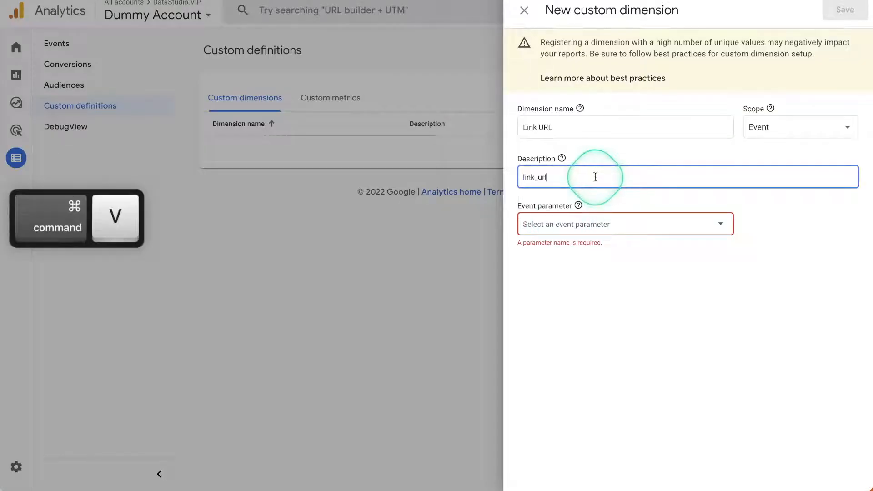
pyautogui.click(575, 218)
pyautogui.press('super+v')
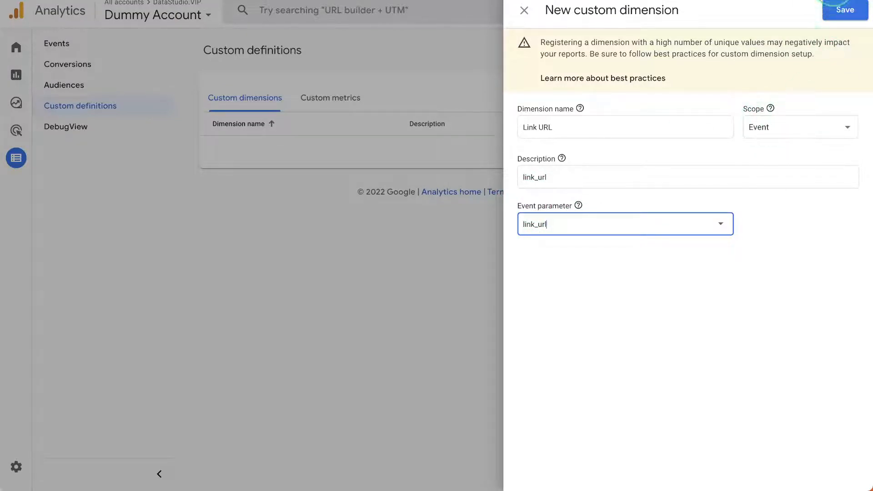
pyautogui.click(844, 10)
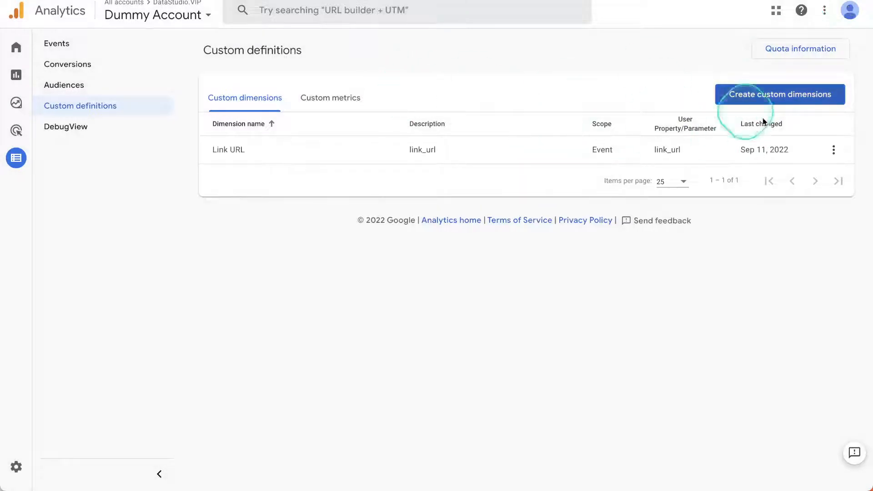
# Start another custom dimension, and copy the link_text parameter name from the GA4 - click tag in Tag Manager
pyautogui.click(765, 96)
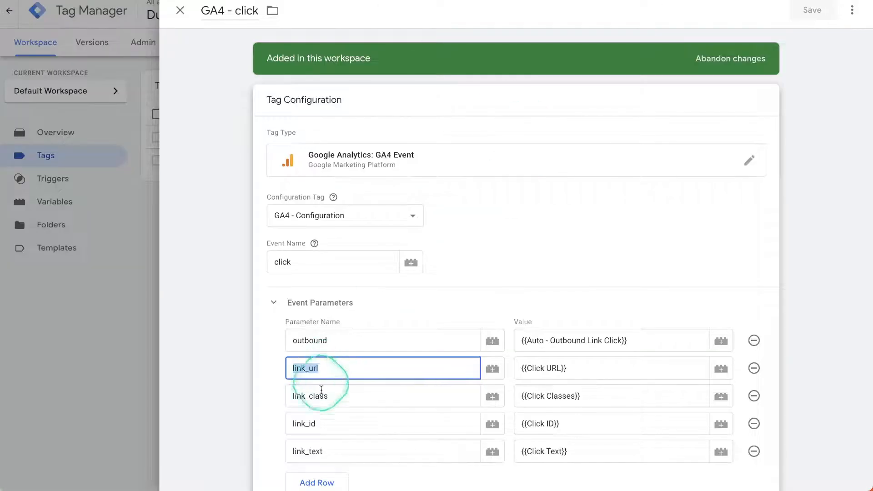
pyautogui.doubleClick(318, 430)
pyautogui.doubleClick(327, 450)
pyautogui.press('super+c')
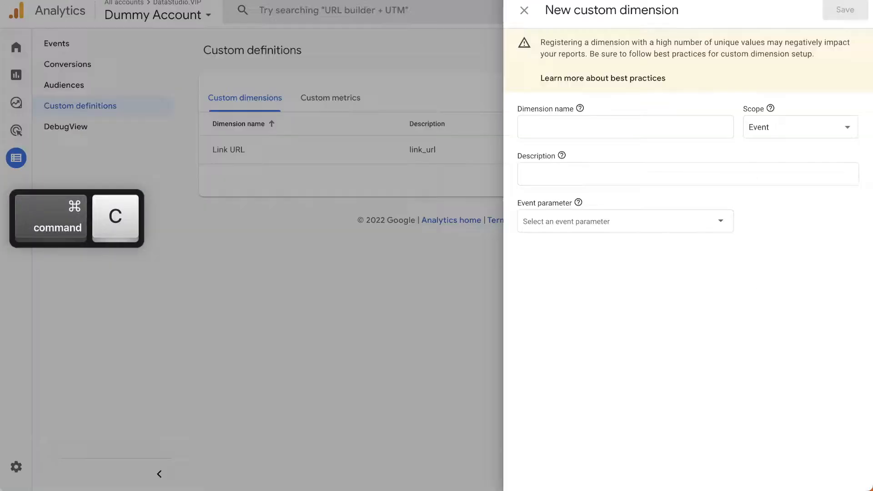
# In Google Analytics, name the new event-scoped dimension Link Text, set its event parameter to link_text and save it
pyautogui.click(616, 184)
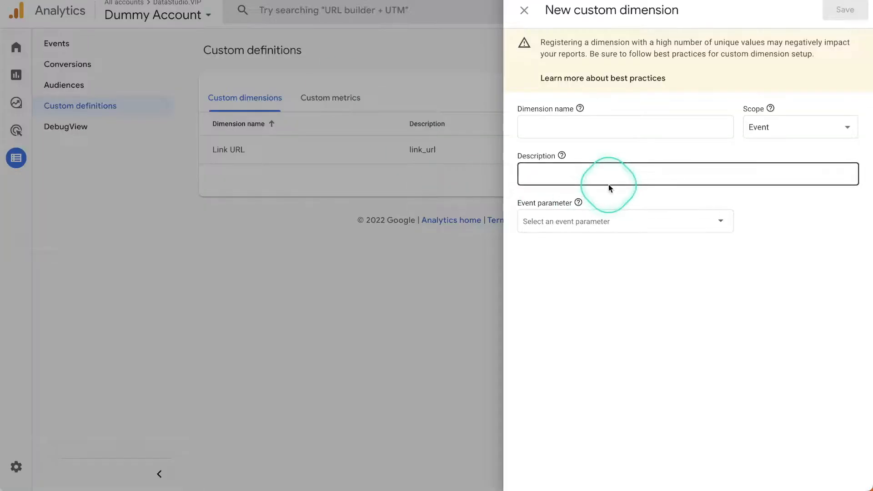
pyautogui.click(565, 125)
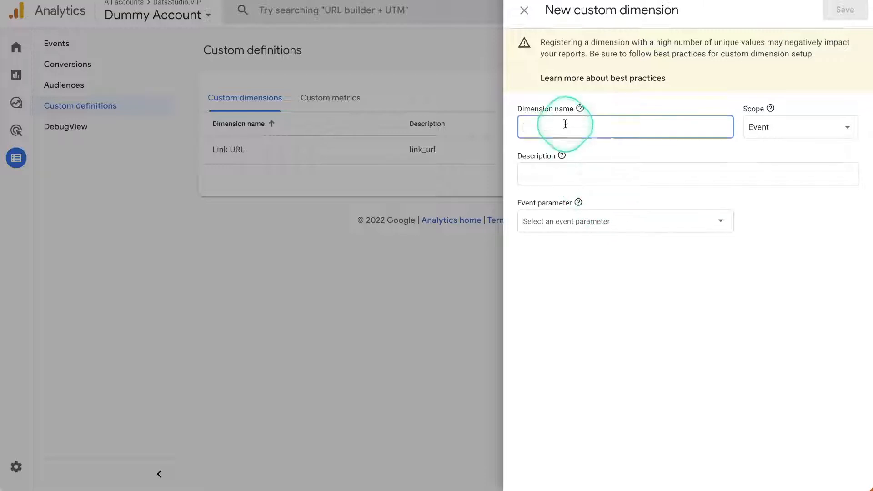
pyautogui.press('super+v')
pyautogui.click(568, 220)
pyautogui.press('super+v')
pyautogui.doubleClick(537, 129)
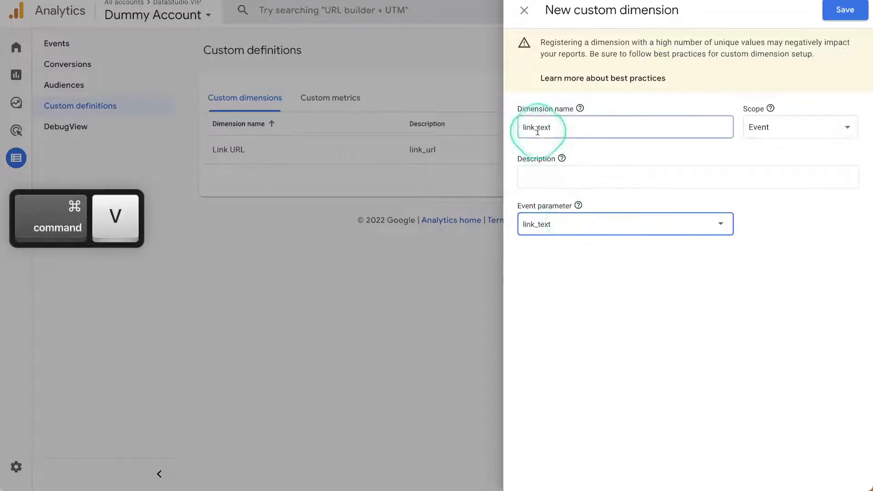
pyautogui.write('Link Text')
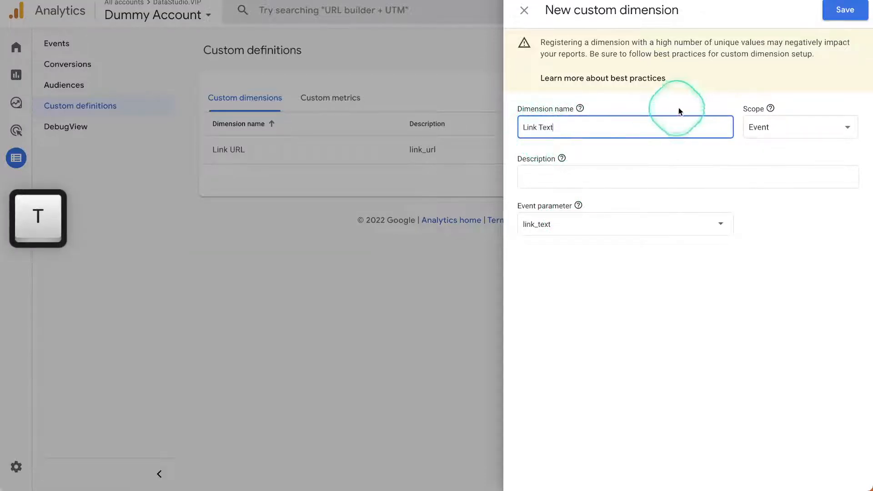
pyautogui.click(844, 10)
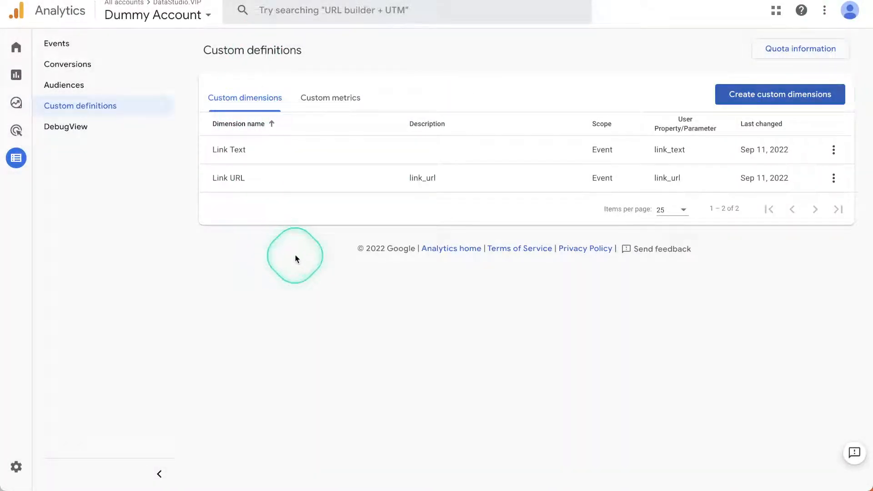
# Switch to the DataStudio.VIP property and examine its list of custom dimensions
pyautogui.click(187, 17)
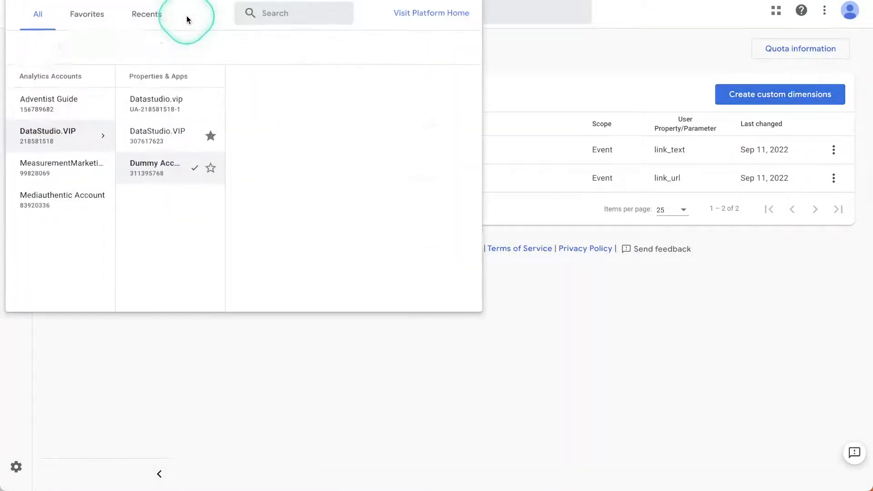
pyautogui.click(186, 131)
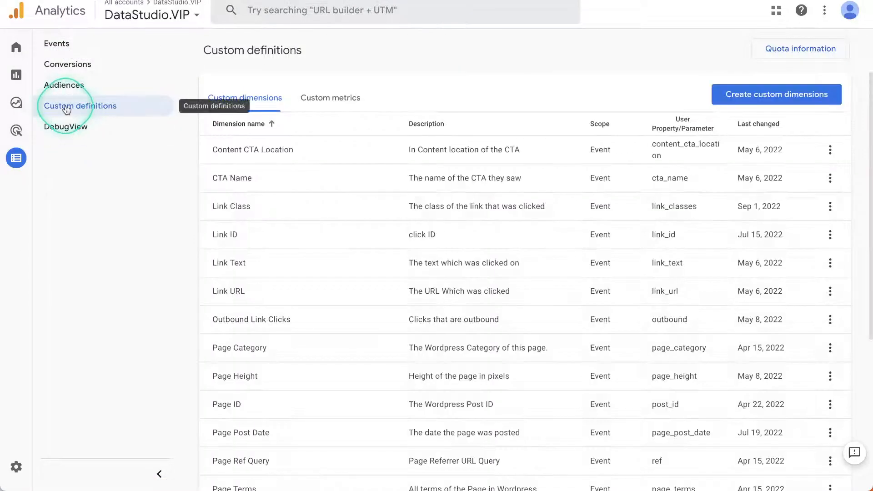
pyautogui.scroll(-4, 398, 208)
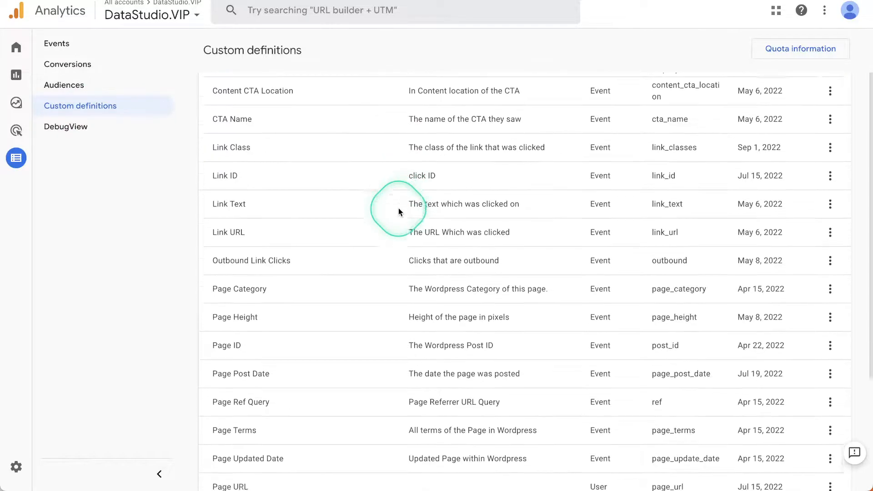
# Review the rest of the property's custom dimensions, checking the Link Text and Link URL entries and their event parameters
pyautogui.scroll(-2, 399, 208)
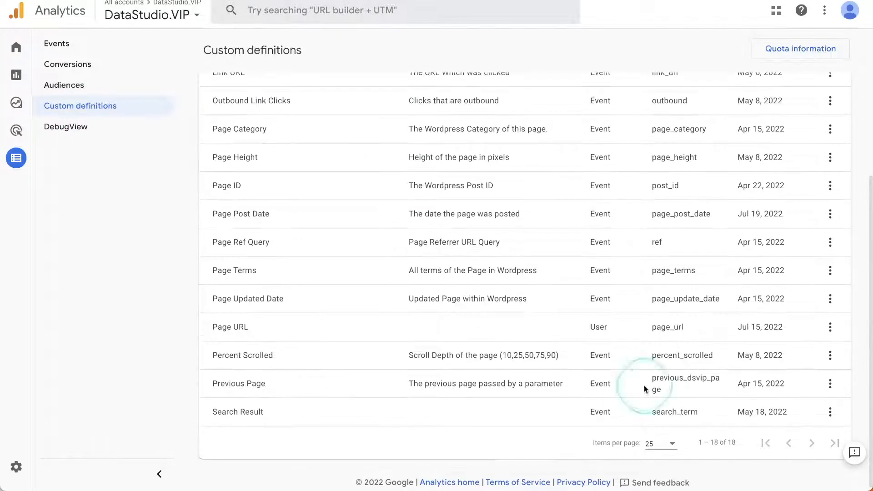
pyautogui.scroll(2, 401, 379)
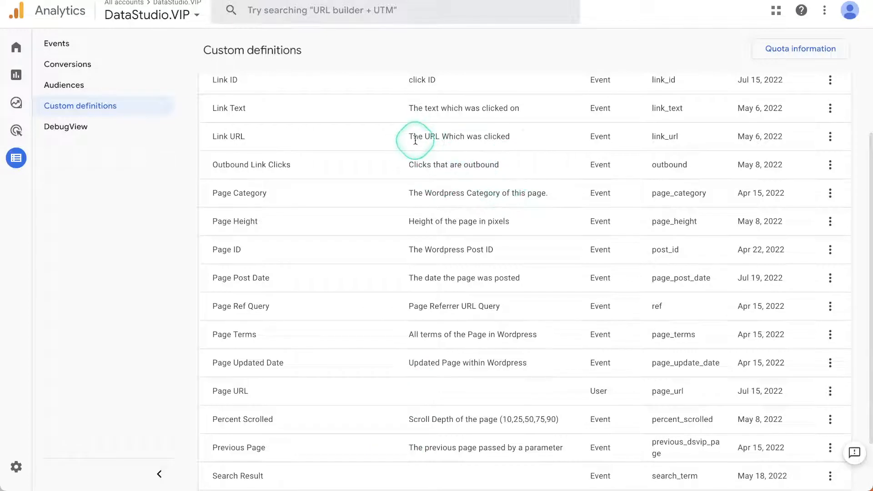
pyautogui.moveTo(415, 136); pyautogui.dragTo(508, 135)
pyautogui.moveTo(399, 107); pyautogui.dragTo(671, 111)
pyautogui.click(683, 111)
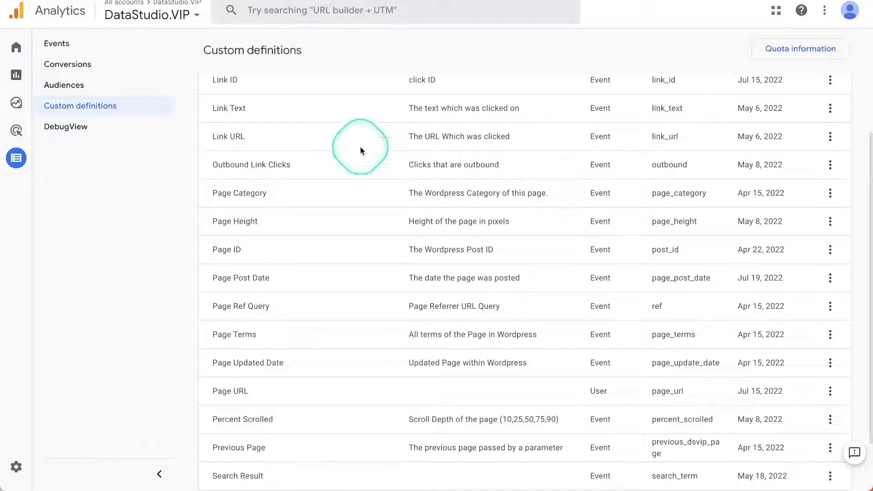
pyautogui.doubleClick(230, 134)
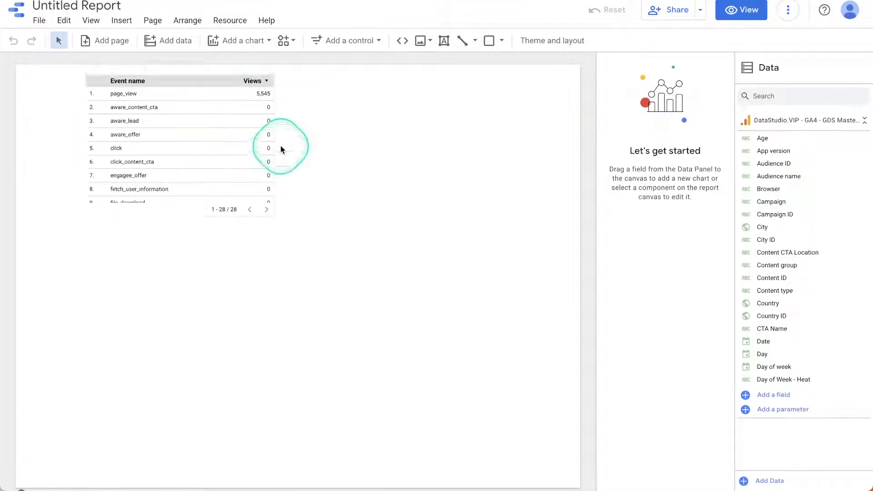
# Switch to the untitled Data Studio report, widen the event name table and move it slightly lower on the page
pyautogui.click(226, 155)
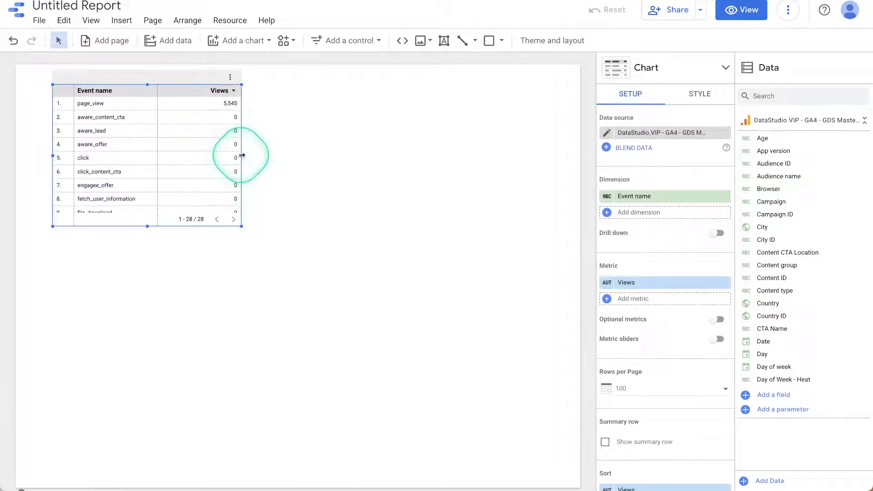
pyautogui.moveTo(242, 155); pyautogui.dragTo(322, 156)
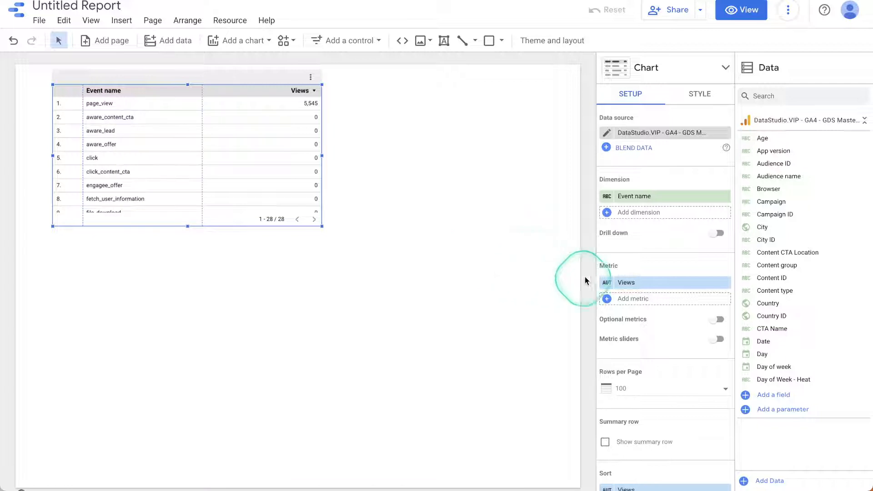
pyautogui.moveTo(281, 77); pyautogui.dragTo(268, 97)
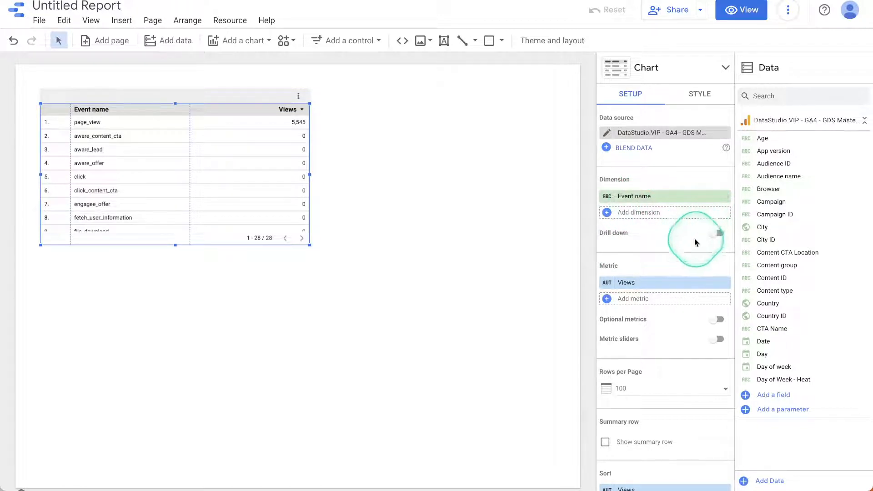
# Add the Link URL and Link Text dimensions to the table and remove the Event name dimension
pyautogui.click(700, 214)
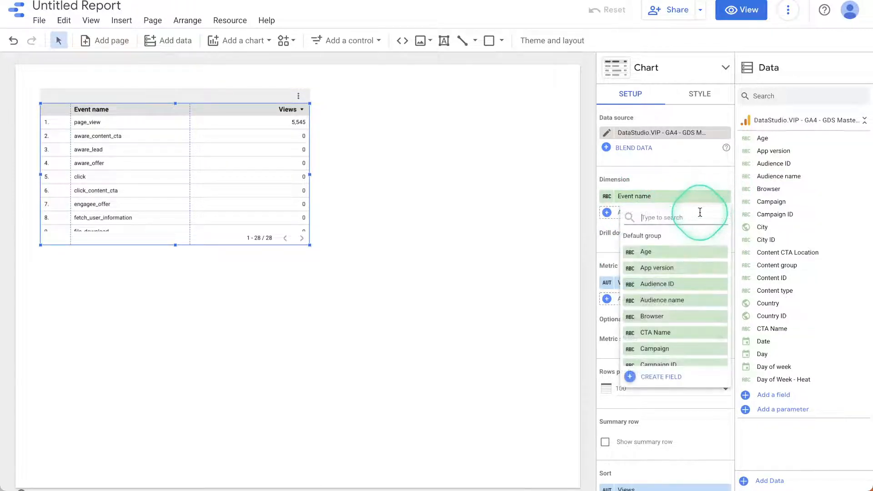
pyautogui.write('link')
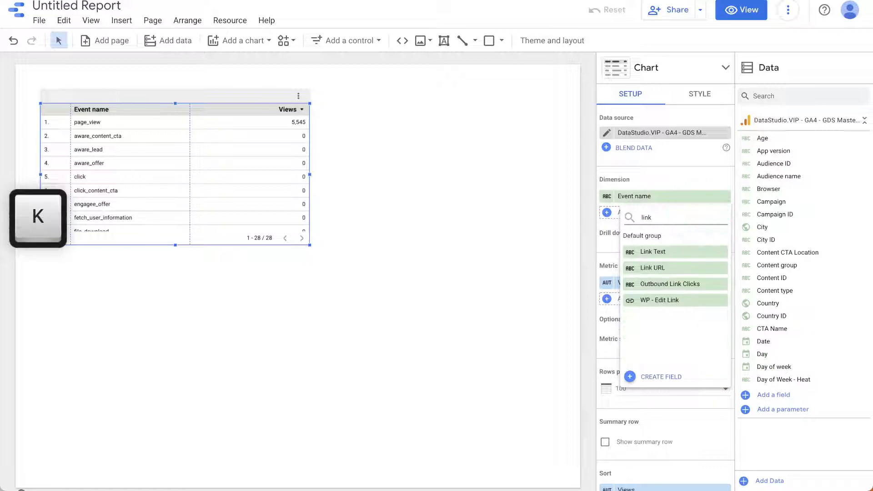
pyautogui.click(678, 268)
pyautogui.click(668, 229)
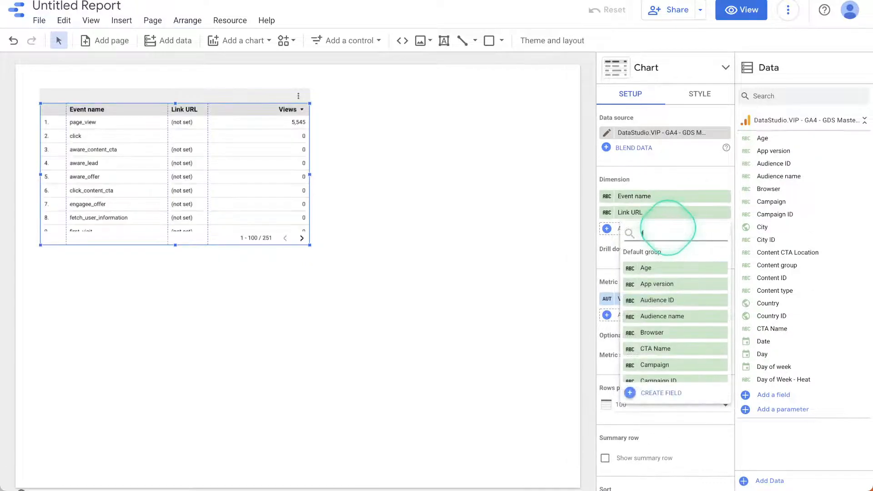
pyautogui.write('link')
pyautogui.click(666, 268)
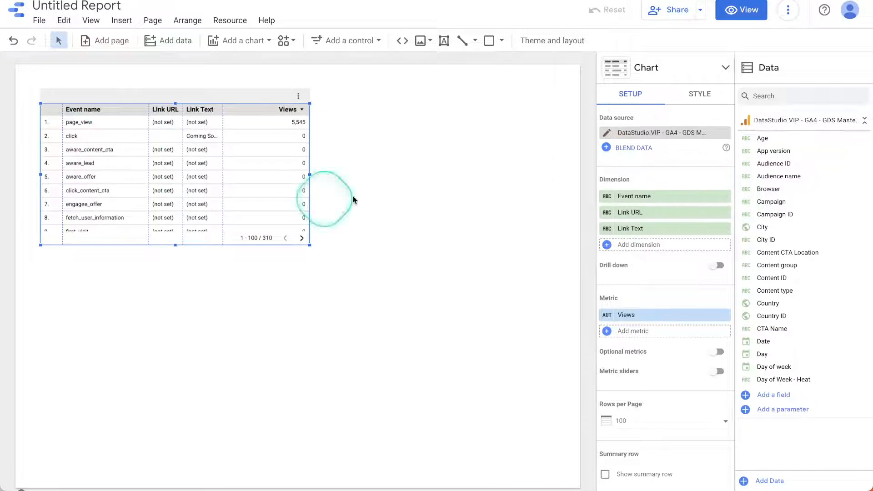
pyautogui.click(723, 196)
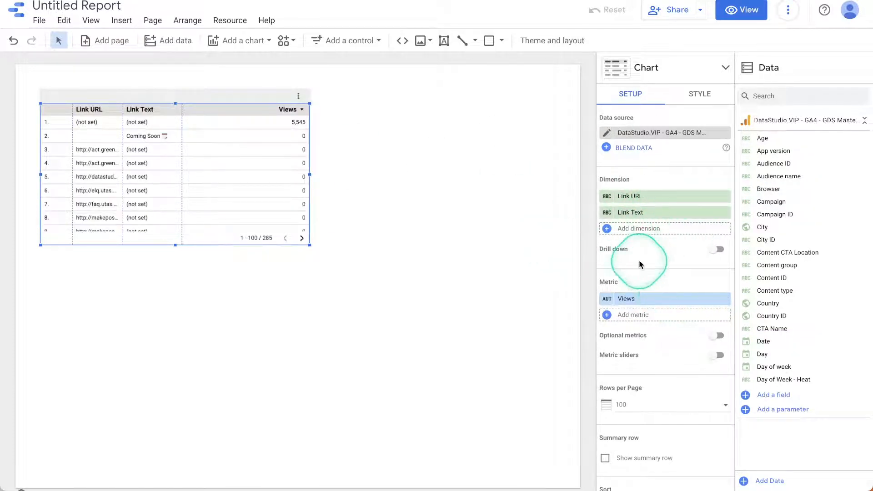
# Replace the table's Views metric with Sessions
pyautogui.scroll(-10, 639, 264)
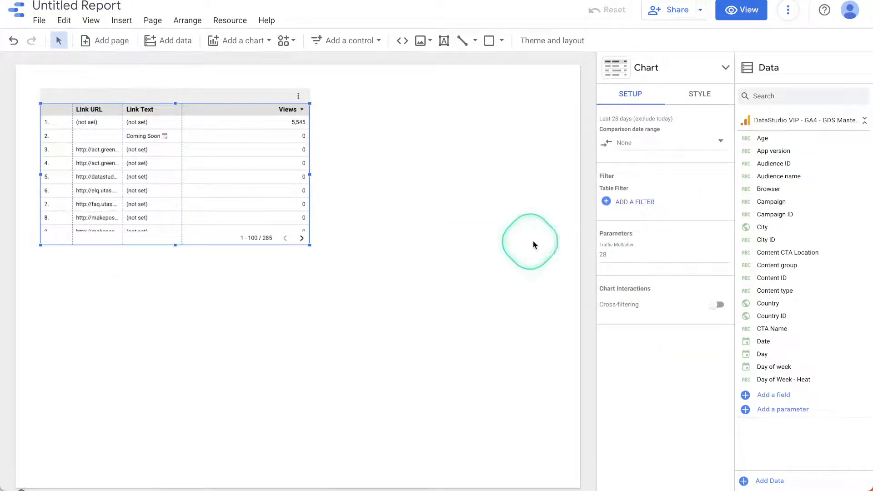
pyautogui.scroll(10, 704, 163)
pyautogui.scroll(-2, 686, 228)
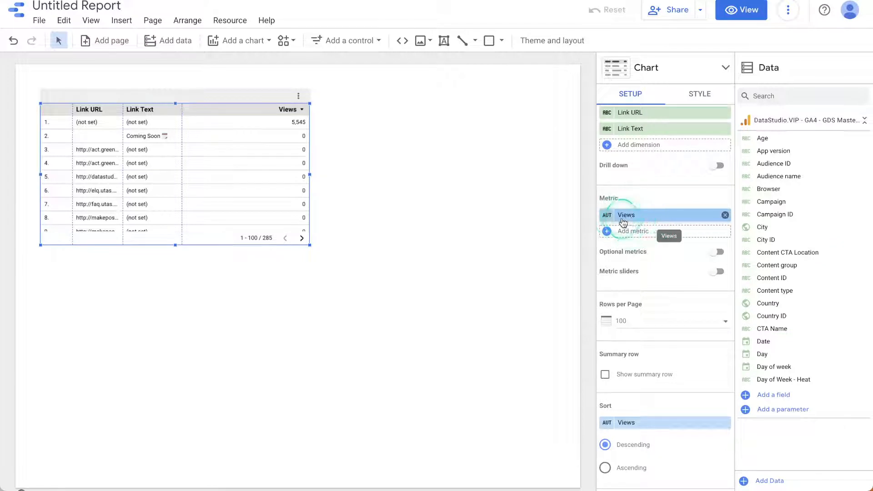
pyautogui.click(623, 219)
pyautogui.press('s')
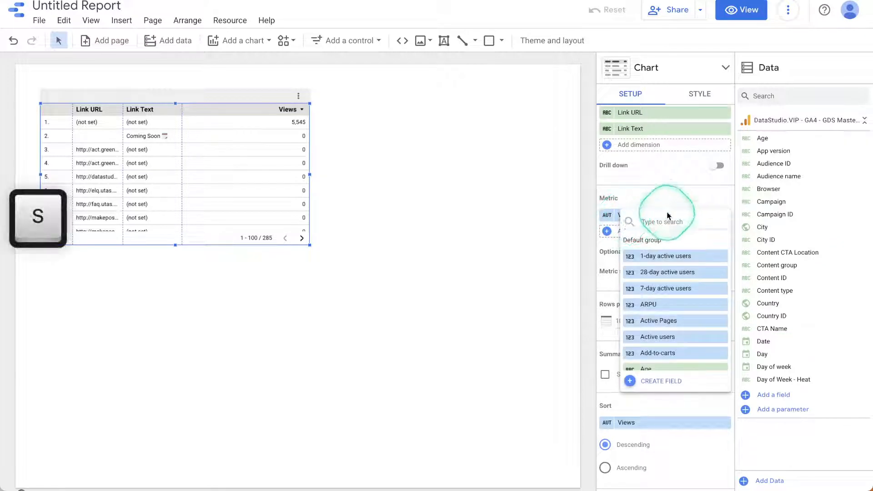
pyautogui.click(665, 220)
pyautogui.write('sessions')
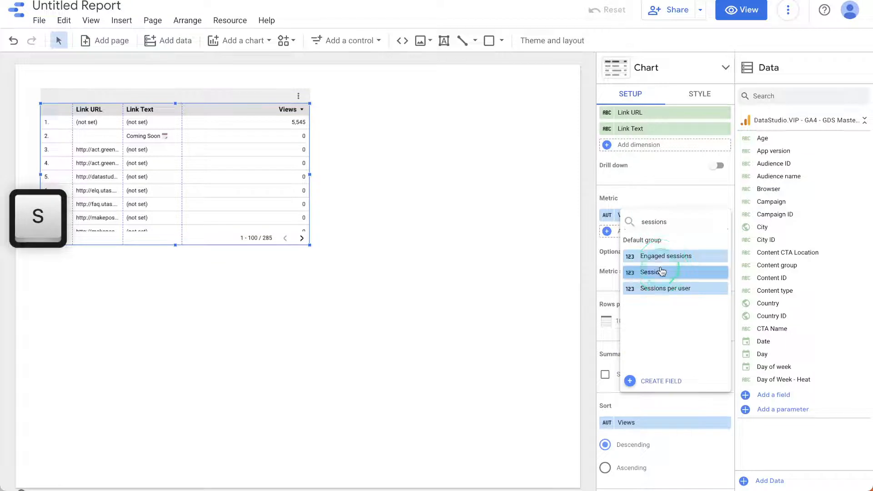
pyautogui.click(661, 272)
# Add Event count and Total users as further metrics of the table
pyautogui.click(645, 217)
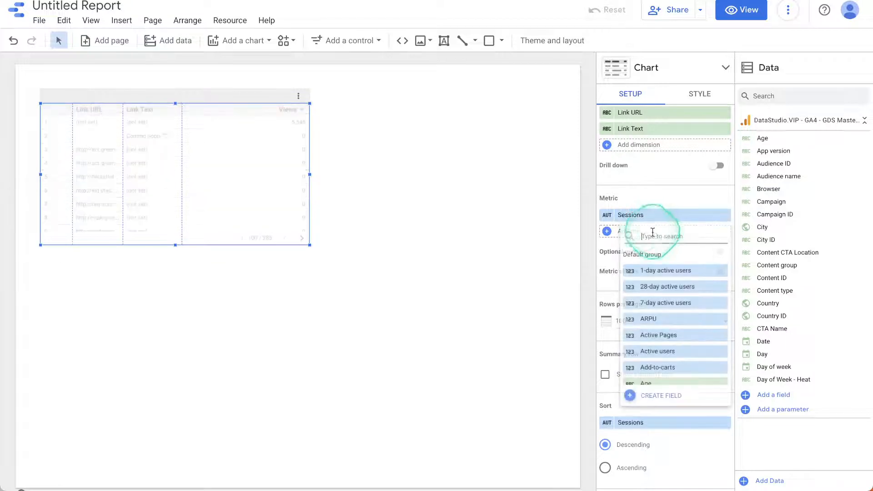
pyautogui.write('even')
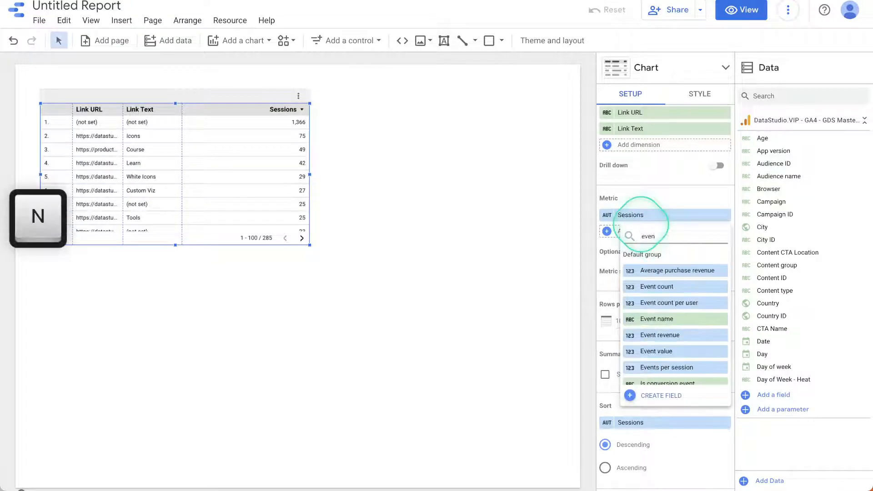
pyautogui.click(656, 286)
pyautogui.click(646, 247)
pyautogui.write('us')
pyautogui.press('BackSpace')
pyautogui.press('BackSpace')
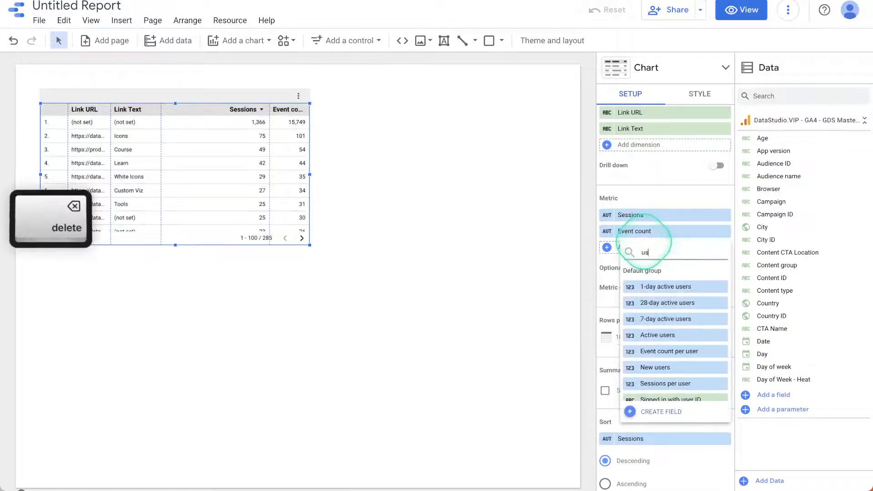
pyautogui.write('total')
pyautogui.click(650, 332)
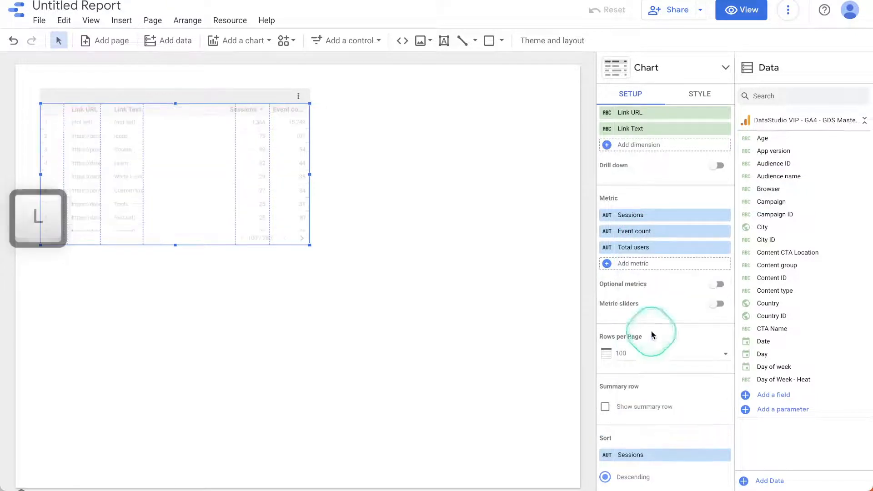
# Widen the table and its link columns so the full URLs fit, and move it slightly lower on the page
pyautogui.moveTo(310, 175); pyautogui.dragTo(513, 178)
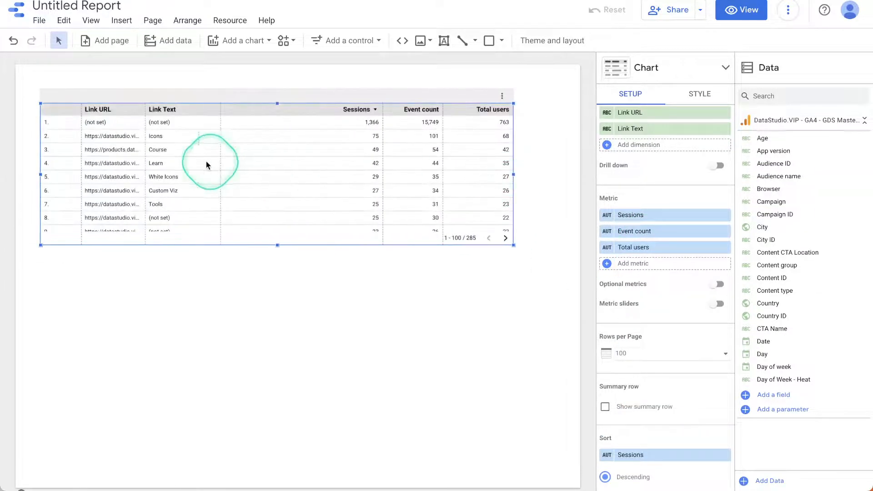
pyautogui.moveTo(145, 171); pyautogui.dragTo(259, 188)
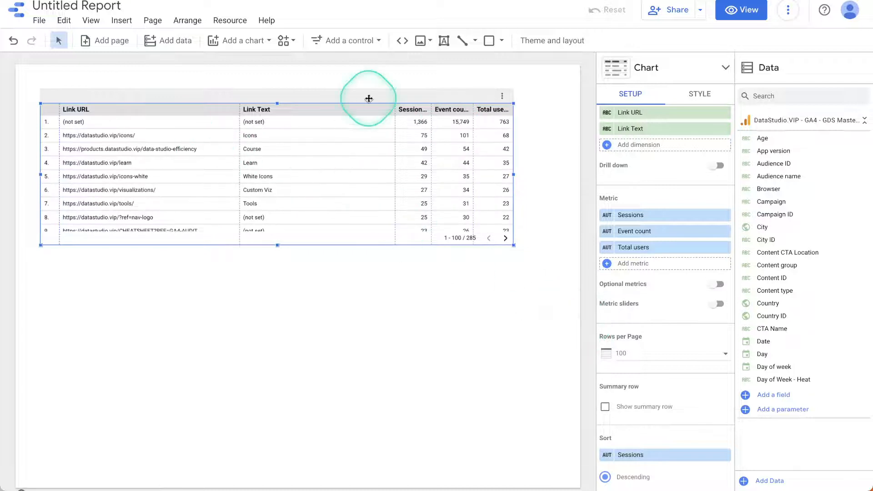
pyautogui.moveTo(366, 98); pyautogui.dragTo(369, 116)
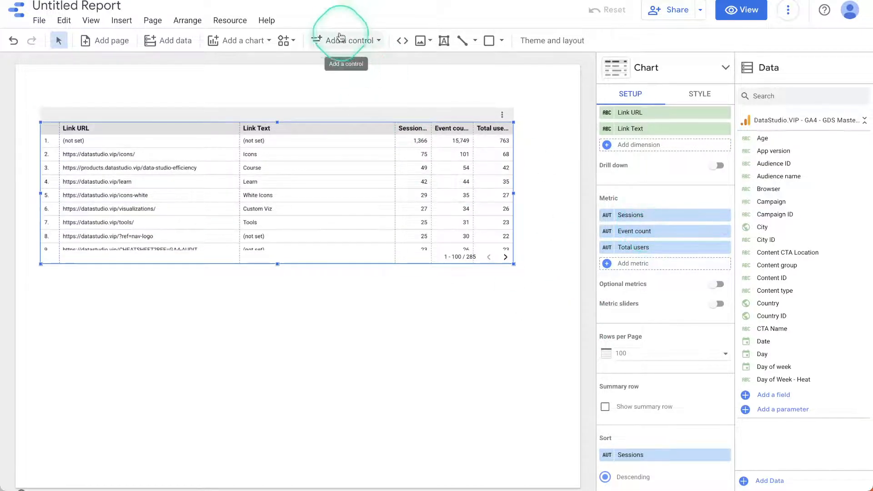
# Place a fixed-size list control for Event name below the table and select only the click event
pyautogui.click(369, 46)
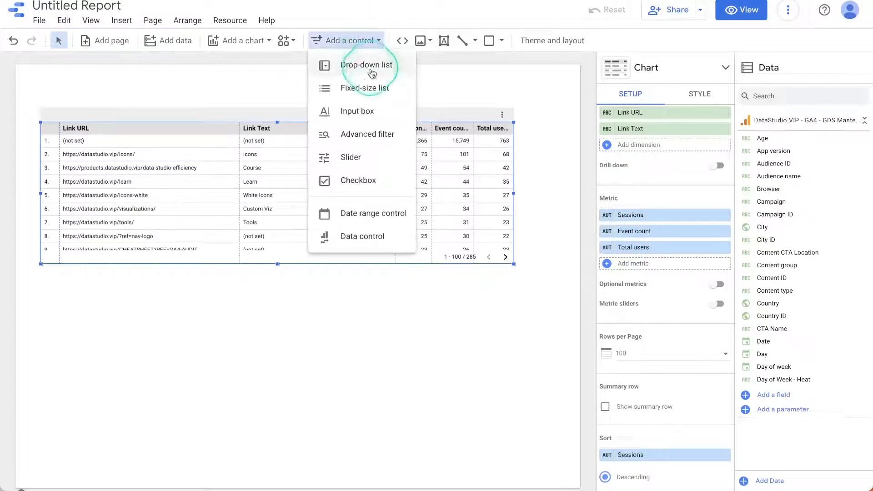
pyautogui.click(389, 88)
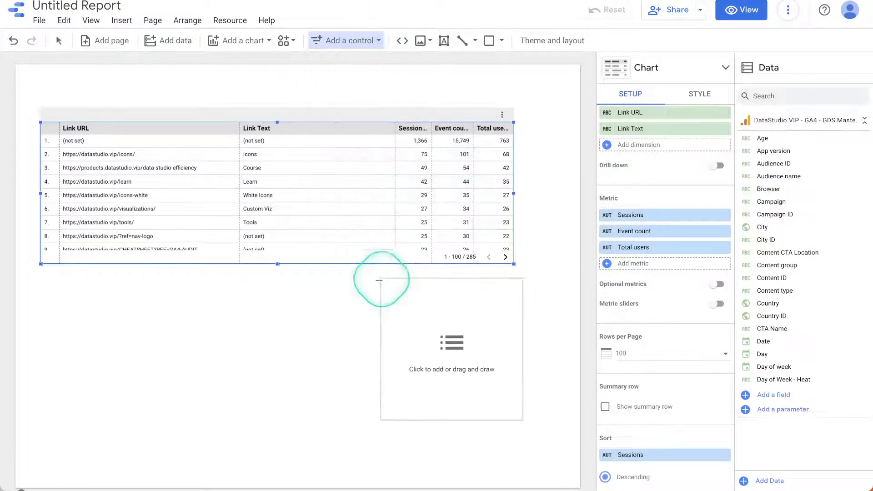
pyautogui.click(348, 296)
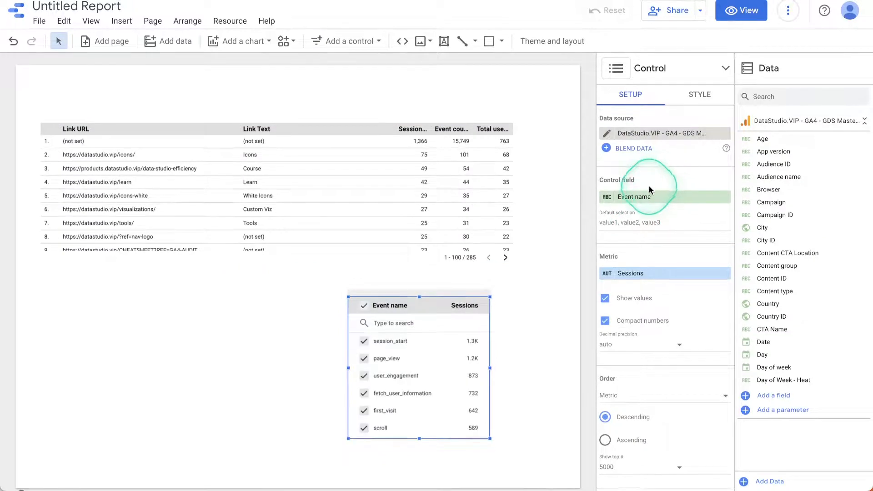
pyautogui.scroll(-2, 436, 370)
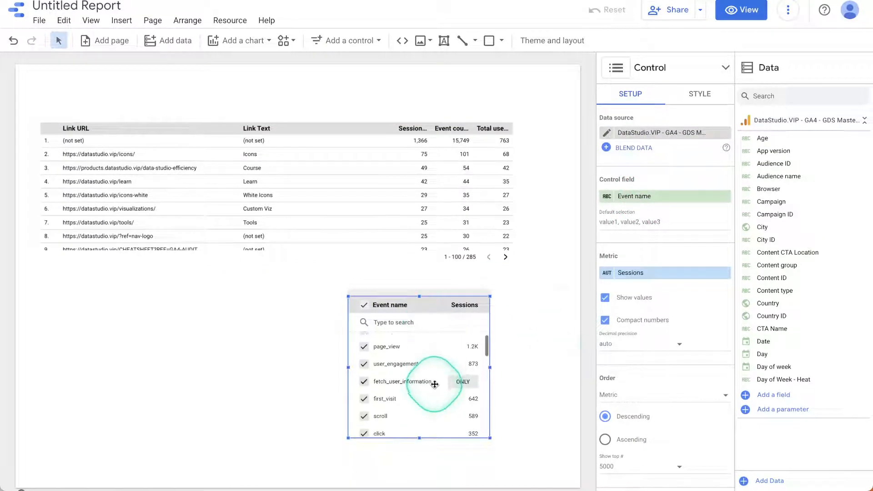
pyautogui.click(464, 405)
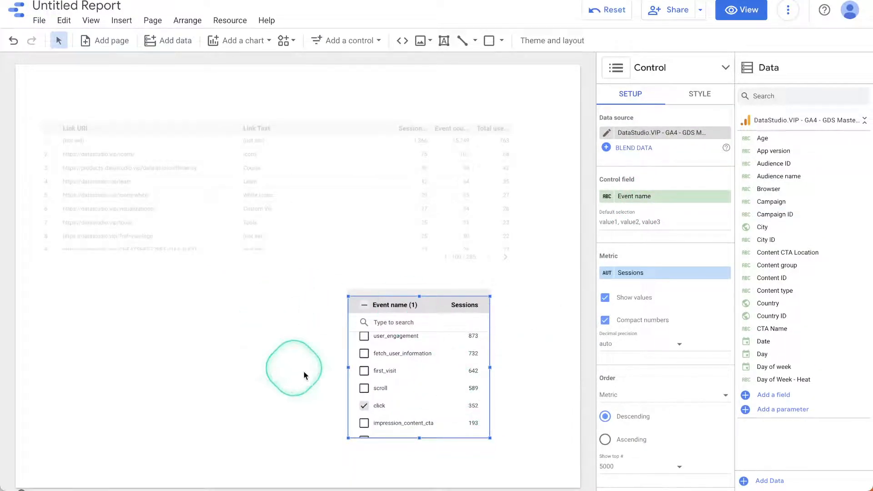
pyautogui.scroll(-5, 256, 235)
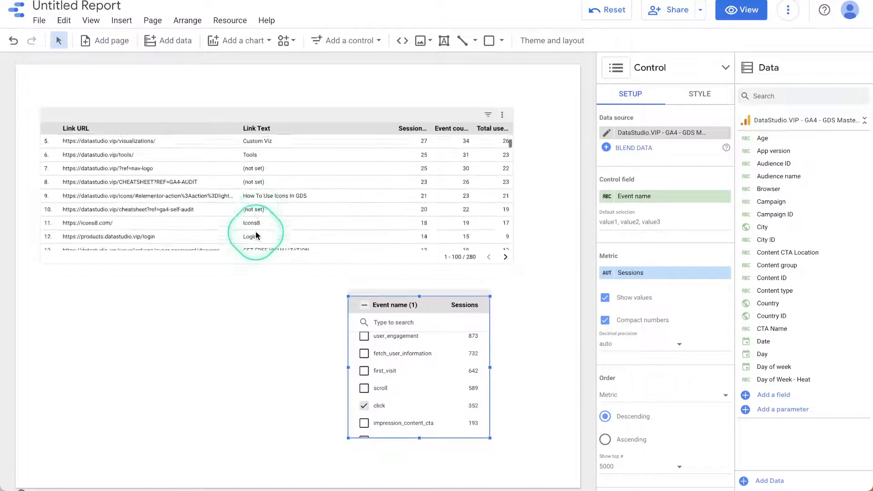
pyautogui.scroll(5, 263, 240)
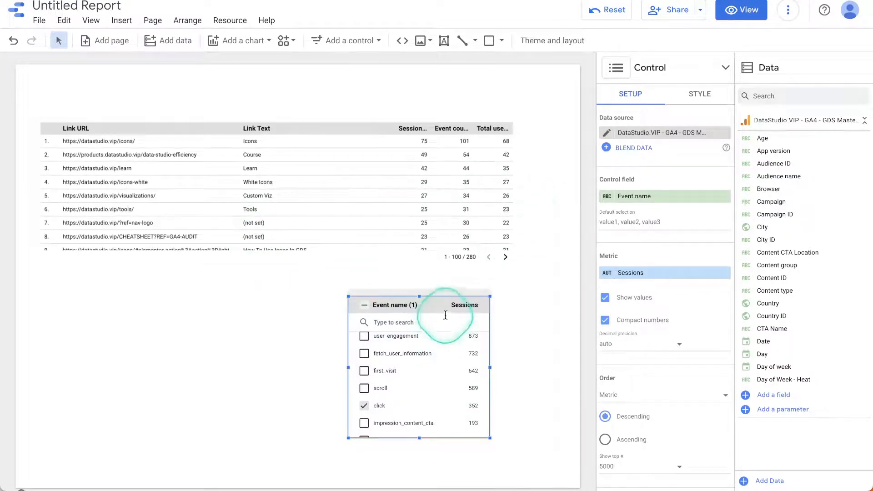
pyautogui.moveTo(415, 425)
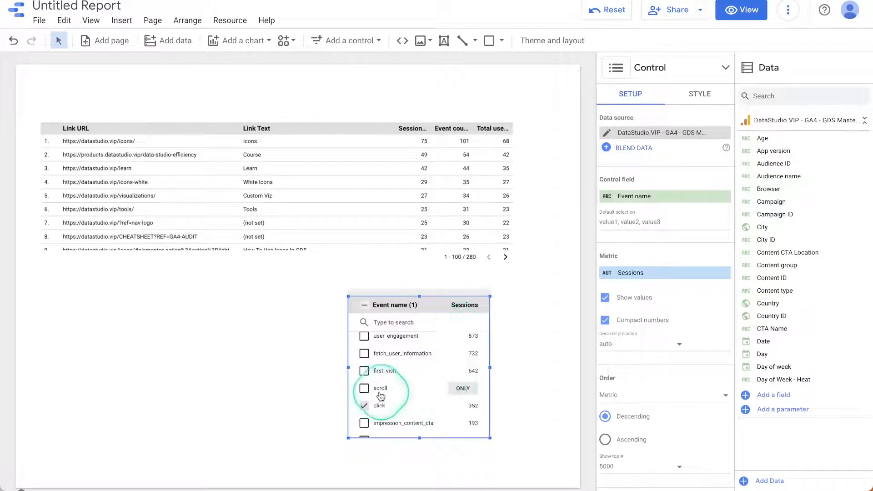
# Create a filter for the table that includes only rows whose Event name is Equal to (=) click
pyautogui.click(281, 142)
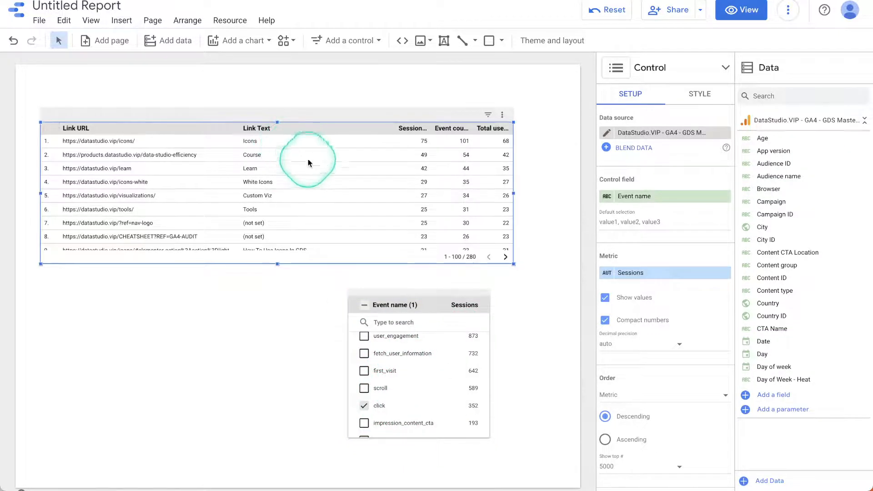
pyautogui.click(422, 216)
pyautogui.scroll(-9, 655, 364)
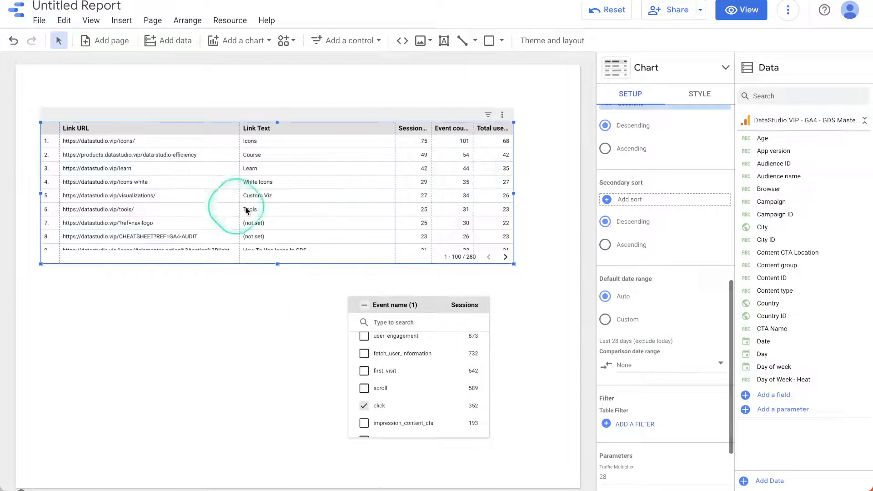
pyautogui.scroll(-2, 591, 385)
pyautogui.click(640, 425)
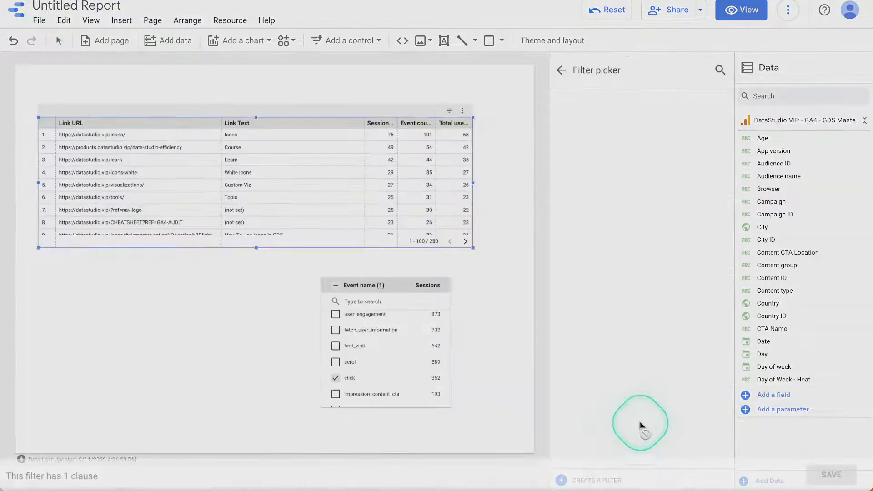
pyautogui.click(639, 425)
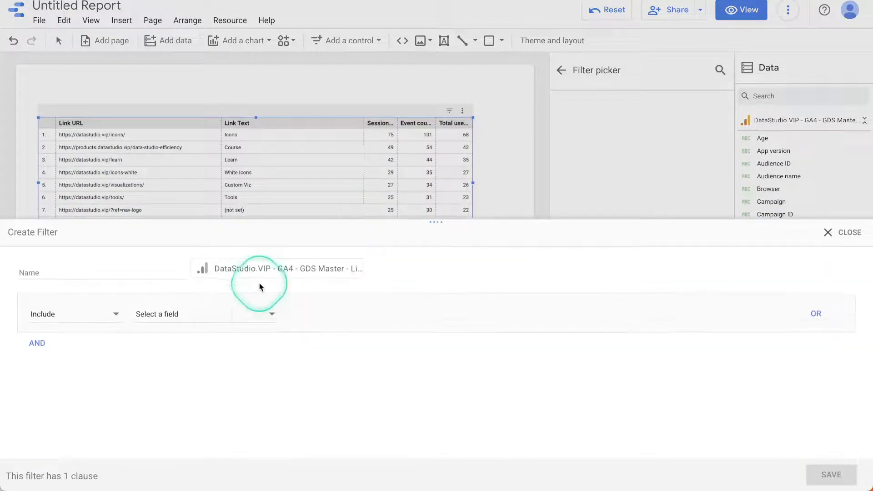
pyautogui.click(176, 323)
pyautogui.write('event')
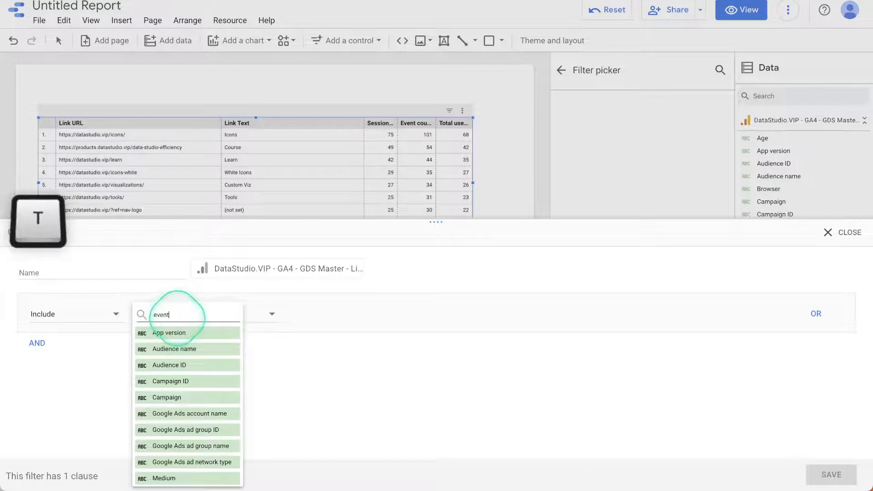
pyautogui.write(' nam')
pyautogui.click(177, 332)
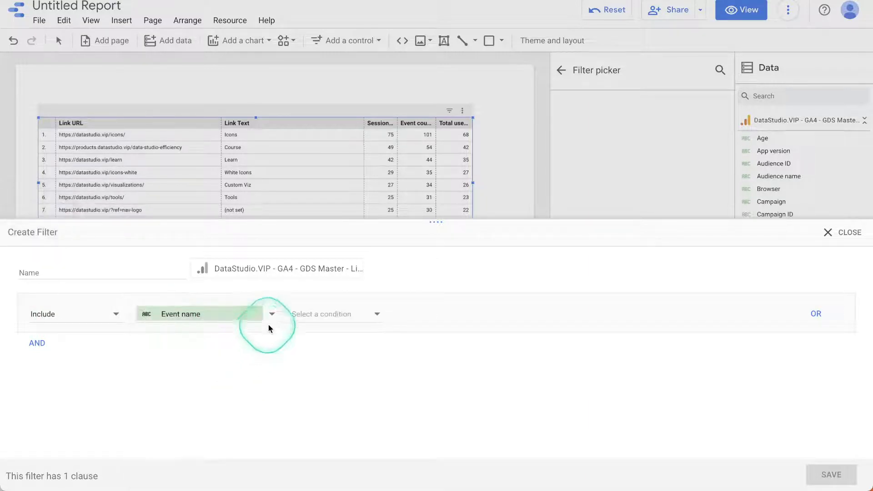
pyautogui.click(286, 325)
pyautogui.click(318, 303)
pyautogui.click(412, 304)
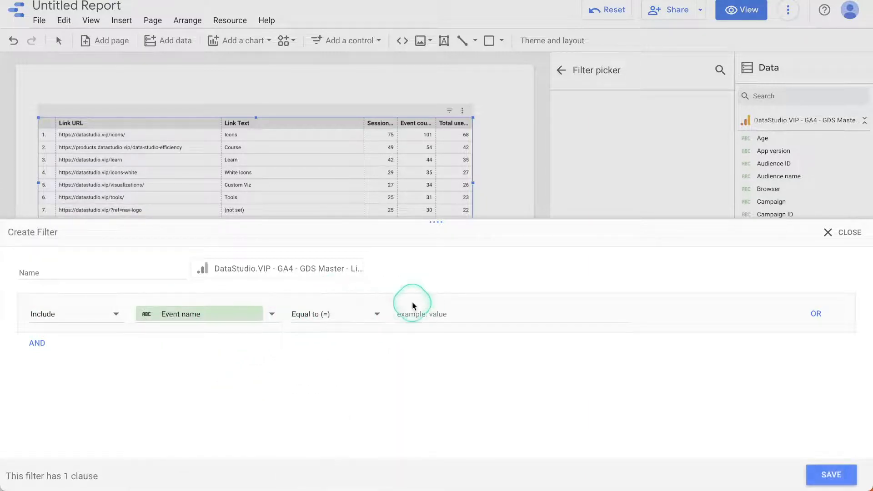
pyautogui.write('click')
# Name the filter "i - event name = click" and save it to the table
pyautogui.click(112, 270)
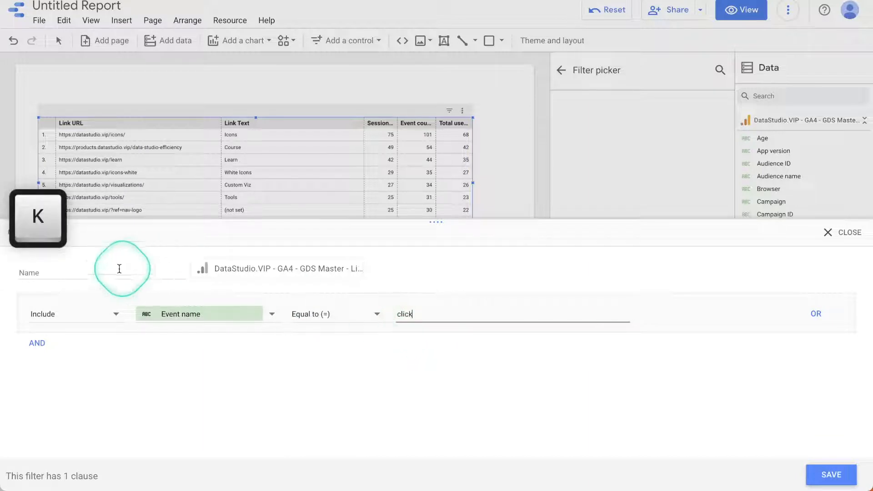
pyautogui.write('i')
pyautogui.press('BackSpace')
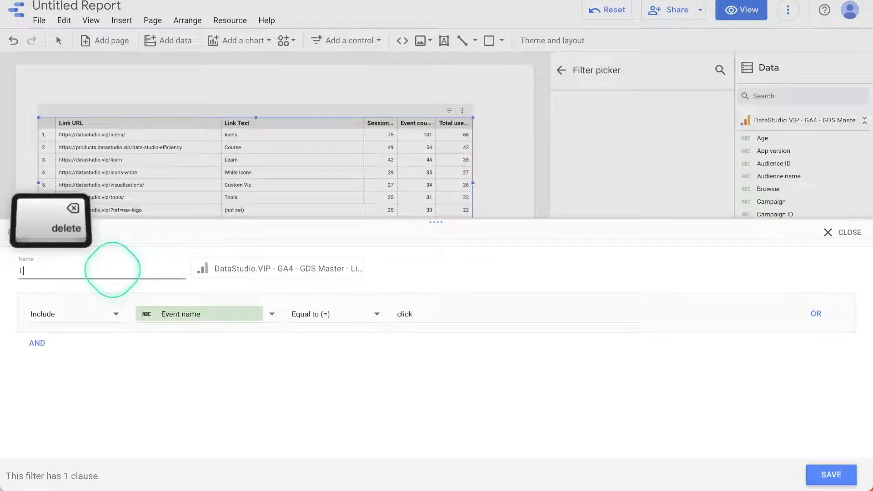
pyautogui.write('- ee')
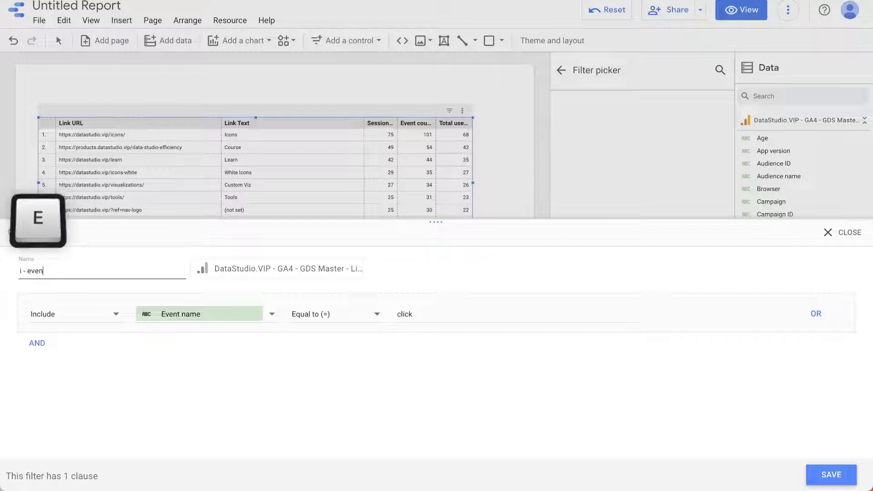
pyautogui.write('ent name = click')
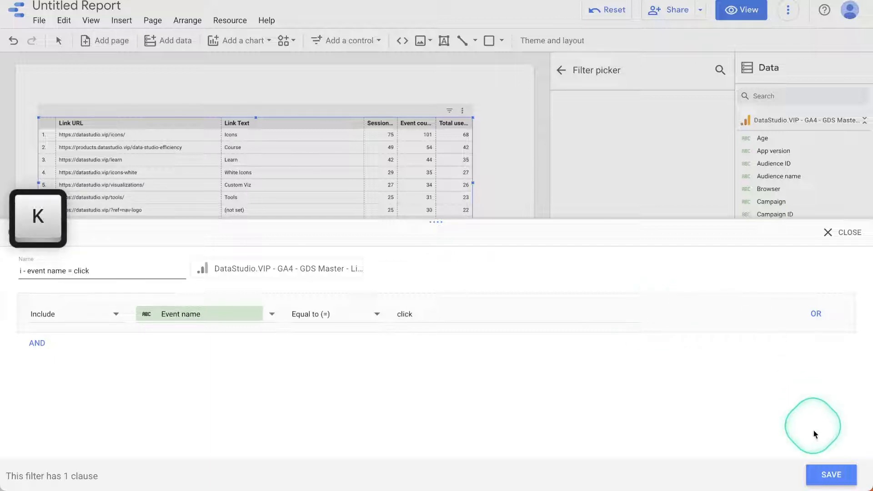
pyautogui.click(830, 475)
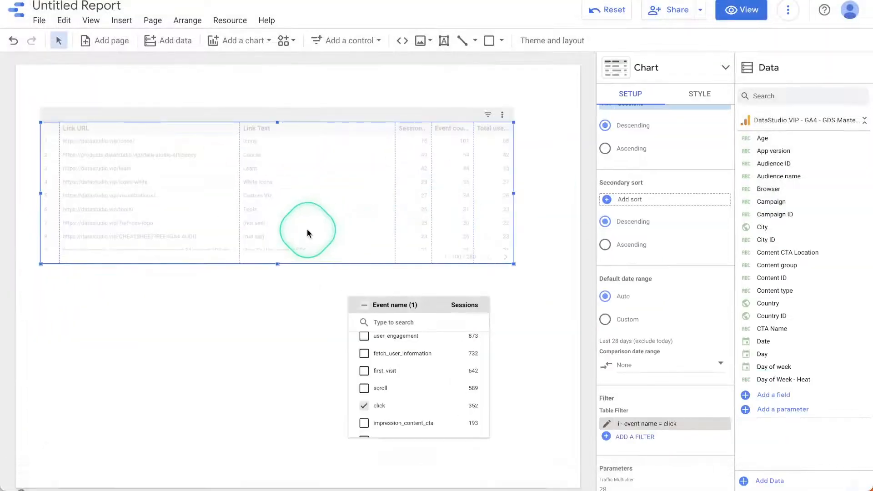
# Delete the Event name list control below the table and look through the filtered table's rows
pyautogui.click(433, 302)
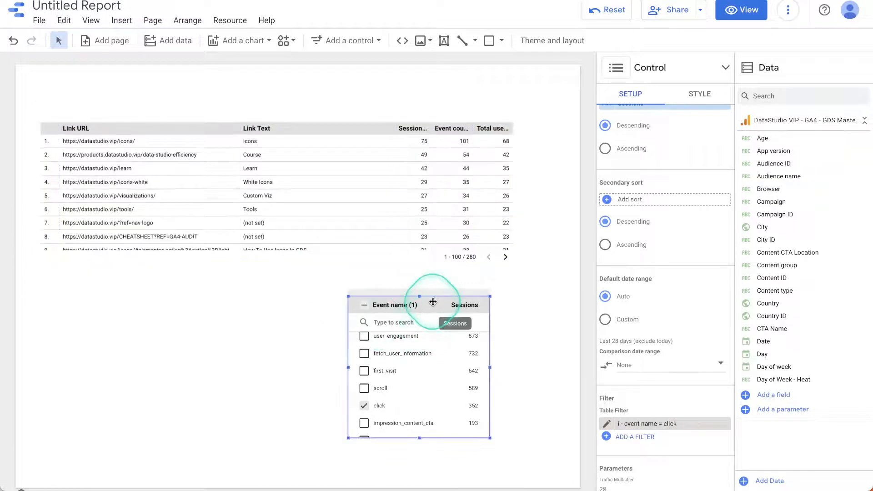
pyautogui.press('Delete')
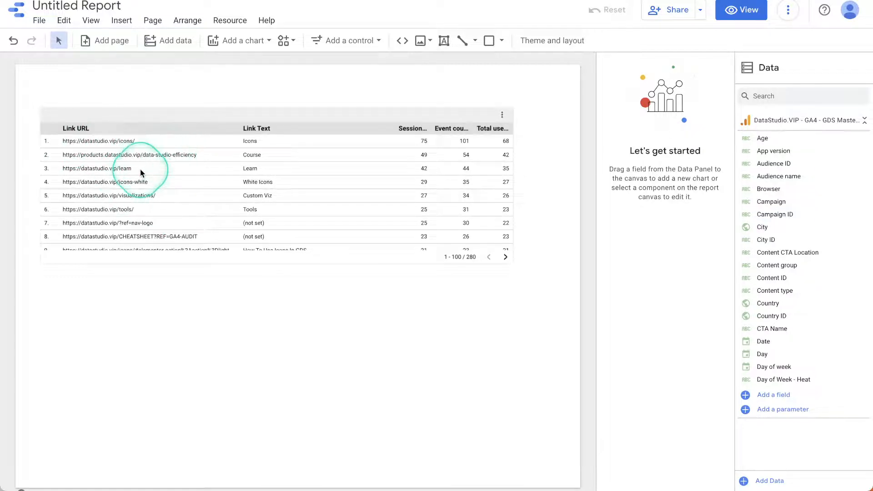
pyautogui.scroll(-4, 140, 168)
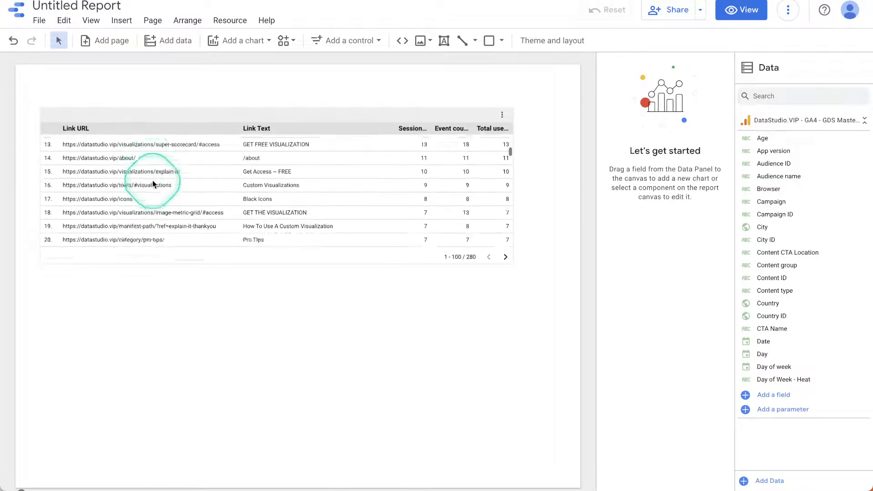
pyautogui.scroll(5, 152, 180)
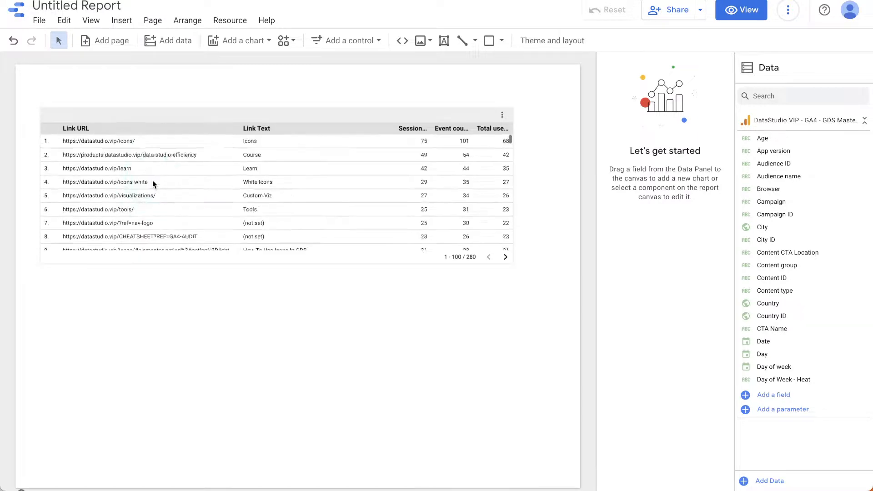
# Add Outbound Link Clicks as a third dimension of the link table
pyautogui.moveTo(356, 167); pyautogui.dragTo(368, 143)
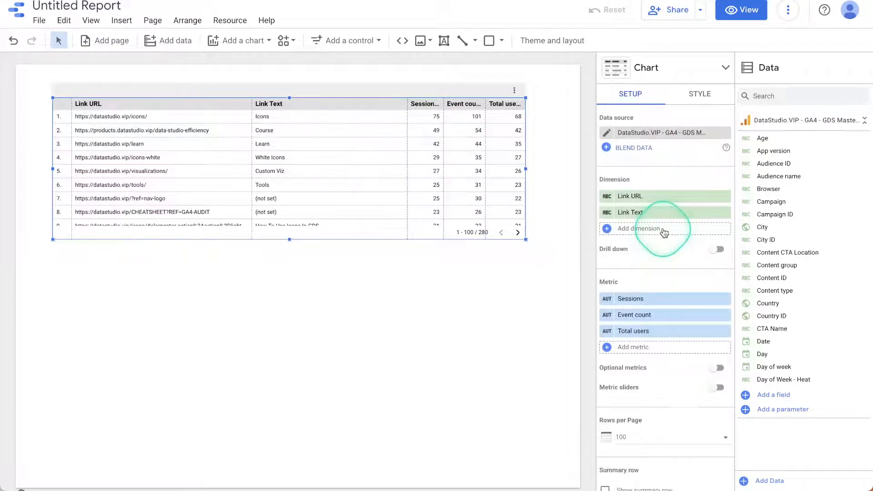
pyautogui.click(664, 232)
pyautogui.write('host')
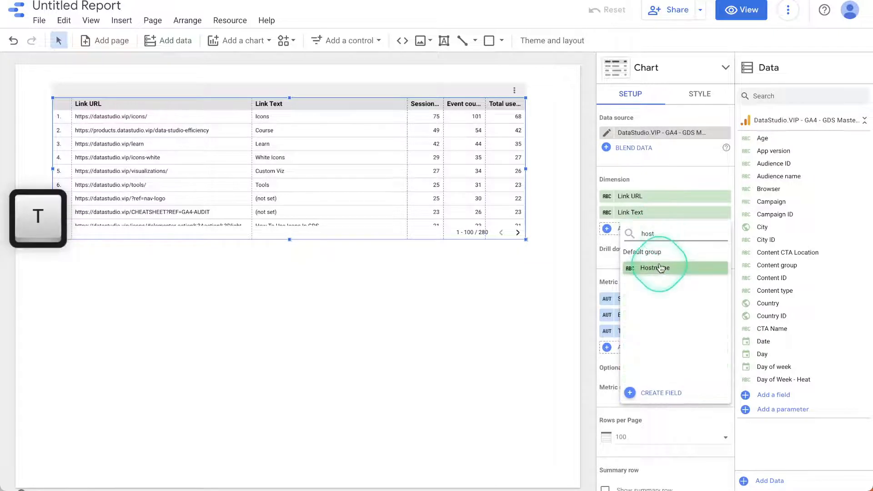
pyautogui.press('BackSpace')
pyautogui.press('BackSpace')
pyautogui.press('BackSpace')
pyautogui.press('BackSpace')
pyautogui.write('o')
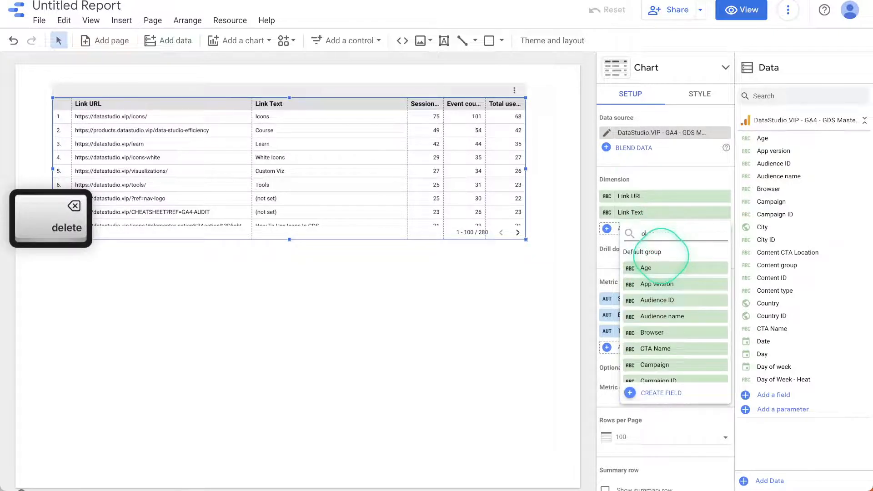
pyautogui.write('ut')
pyautogui.click(666, 268)
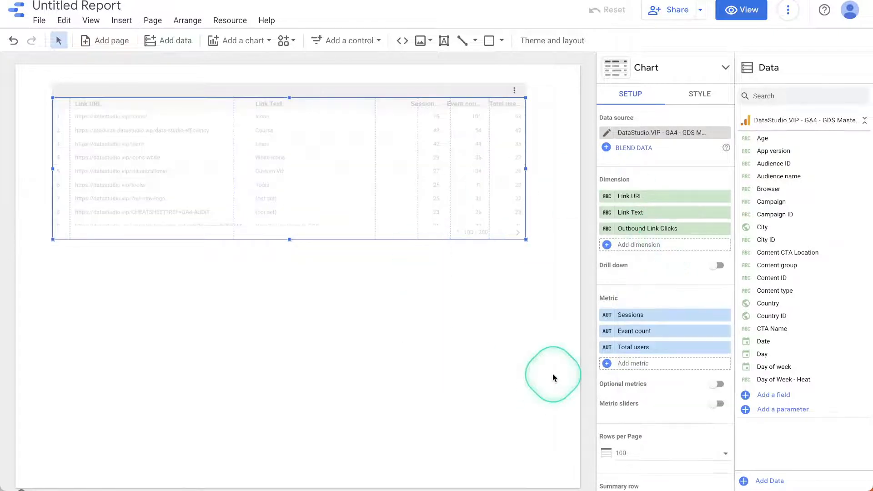
pyautogui.scroll(-3, 370, 162)
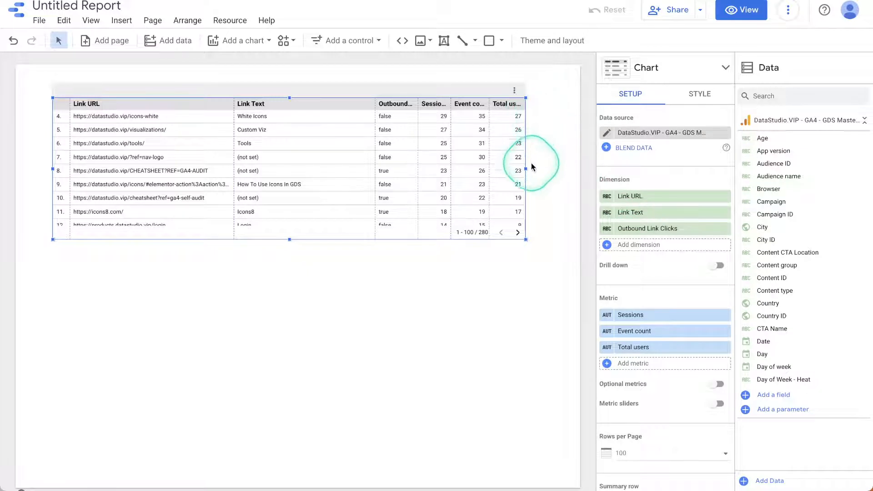
# Make the table wider and slightly shorter, and move it a little lower on the page
pyautogui.moveTo(526, 169); pyautogui.dragTo(560, 169)
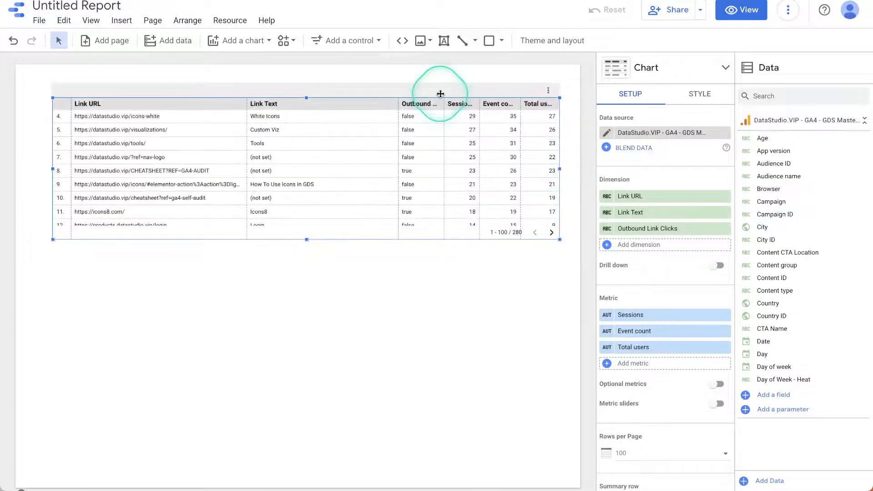
pyautogui.moveTo(444, 92); pyautogui.dragTo(432, 117)
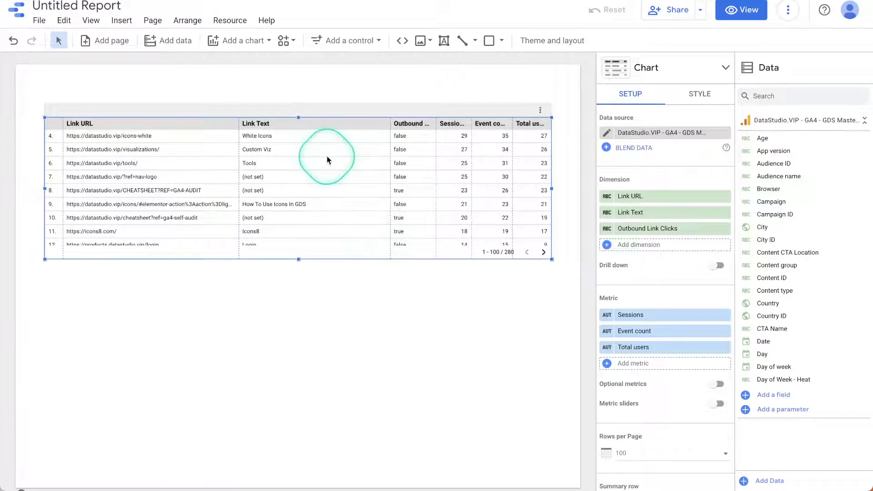
pyautogui.moveTo(299, 259); pyautogui.dragTo(298, 243)
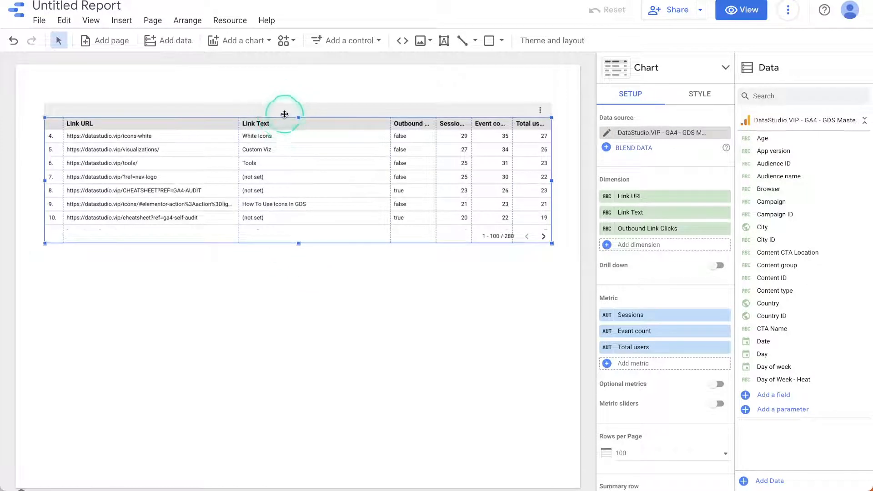
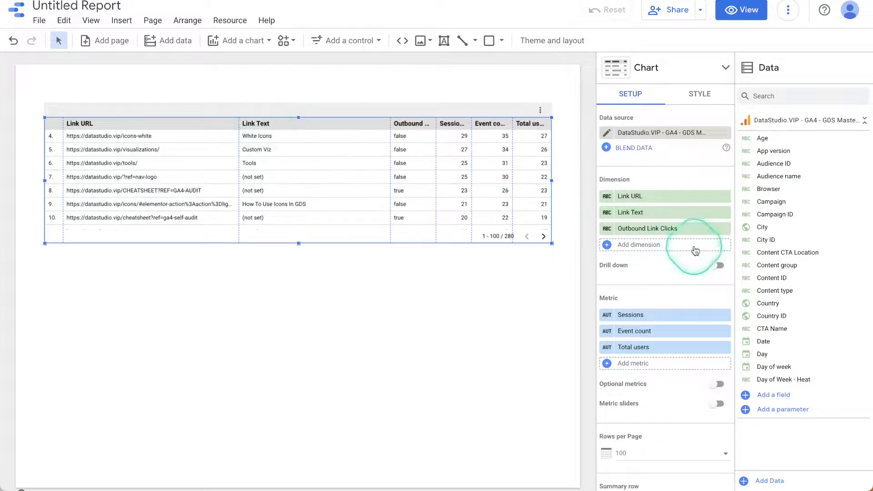
# Remove Outbound Link Clicks from the table's dimensions and place Event count ahead of Sessions in the metrics
pyautogui.click(725, 228)
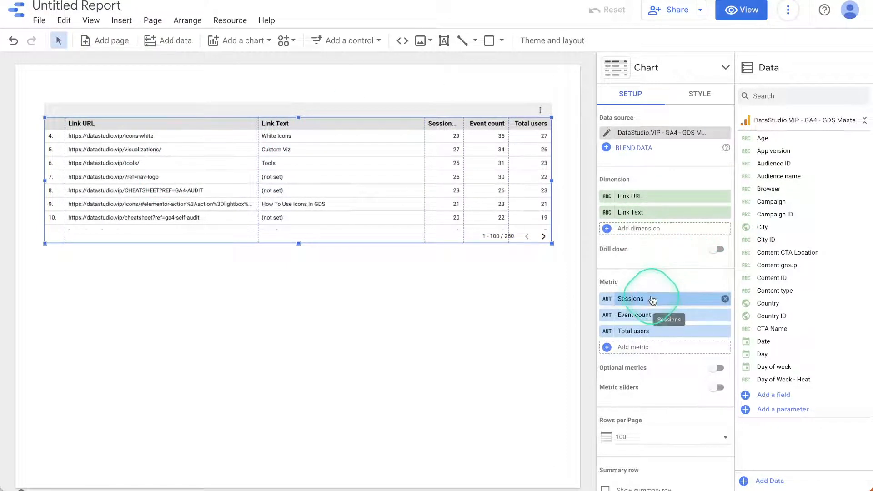
pyautogui.moveTo(653, 323); pyautogui.dragTo(651, 304)
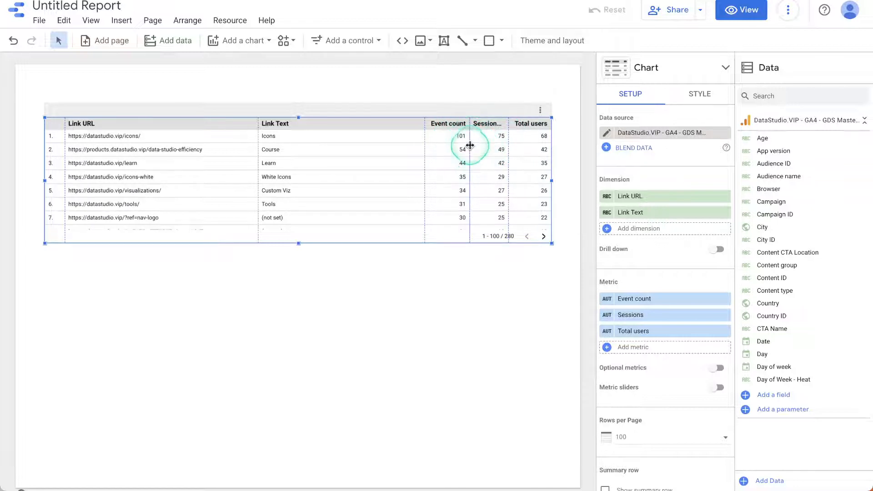
# Rebalance the table's column widths to give Link URL more room and move the table down to free space above it
pyautogui.moveTo(470, 145); pyautogui.dragTo(482, 148)
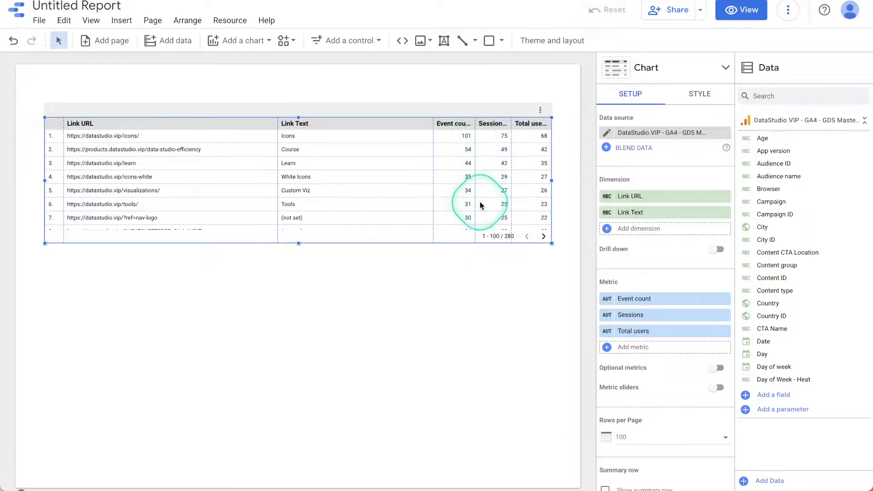
pyautogui.scroll(-5, 480, 205)
pyautogui.scroll(-1, 479, 201)
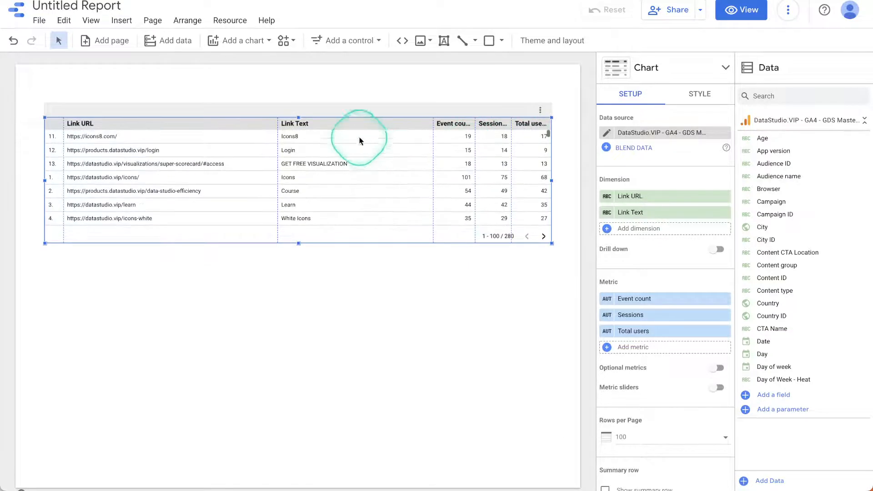
pyautogui.moveTo(342, 109); pyautogui.dragTo(342, 143)
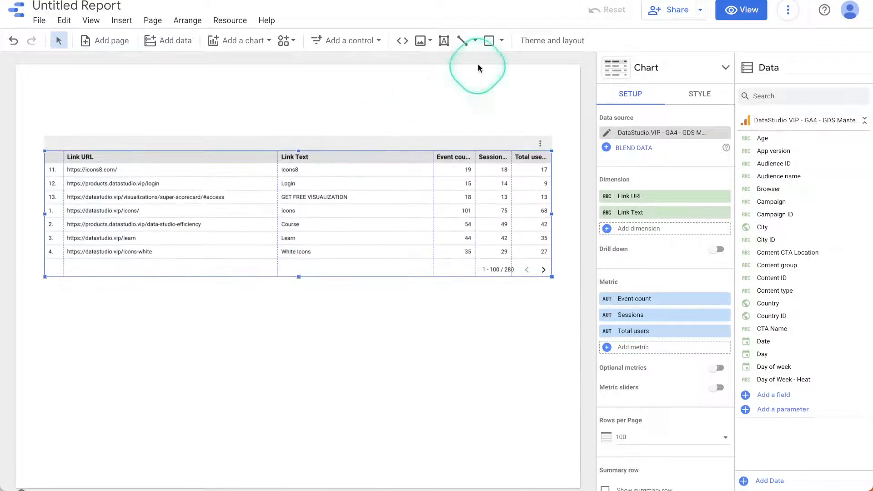
# Place a checkbox control on the page above the table
pyautogui.click(315, 46)
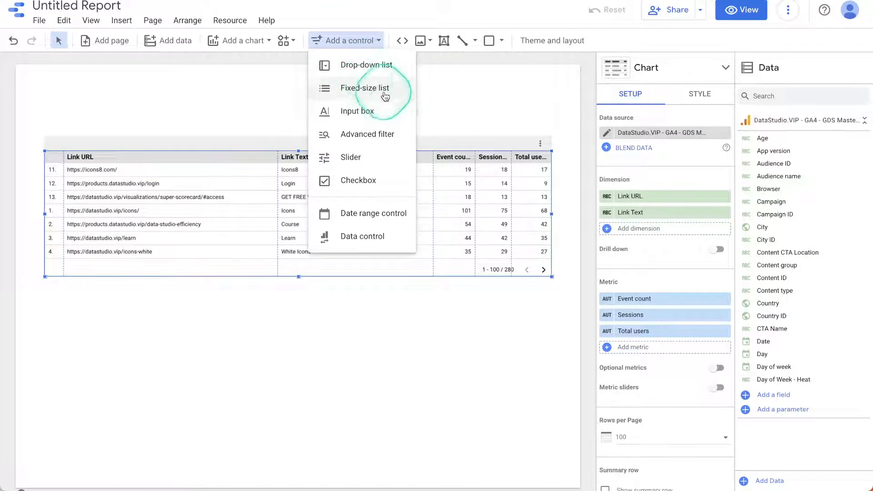
pyautogui.click(395, 179)
pyautogui.click(323, 92)
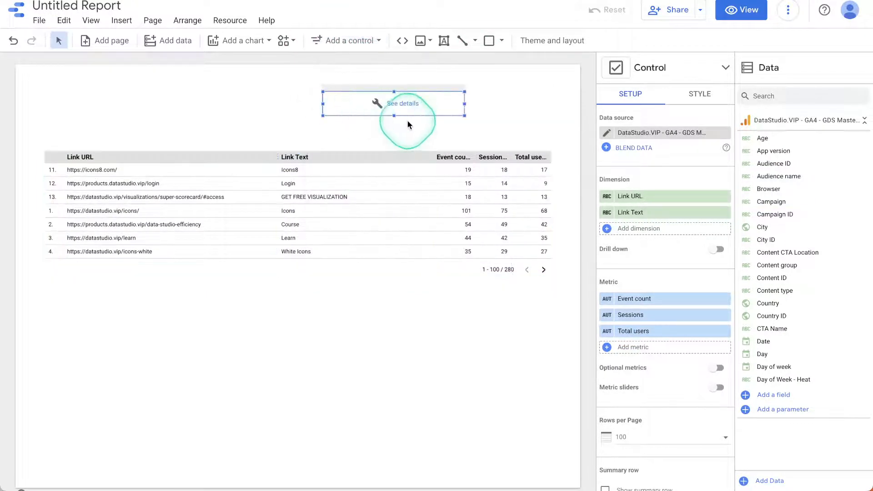
# Create a calculated control field for the checkbox with the formula Outbound Link Clicks = "true"
pyautogui.click(652, 196)
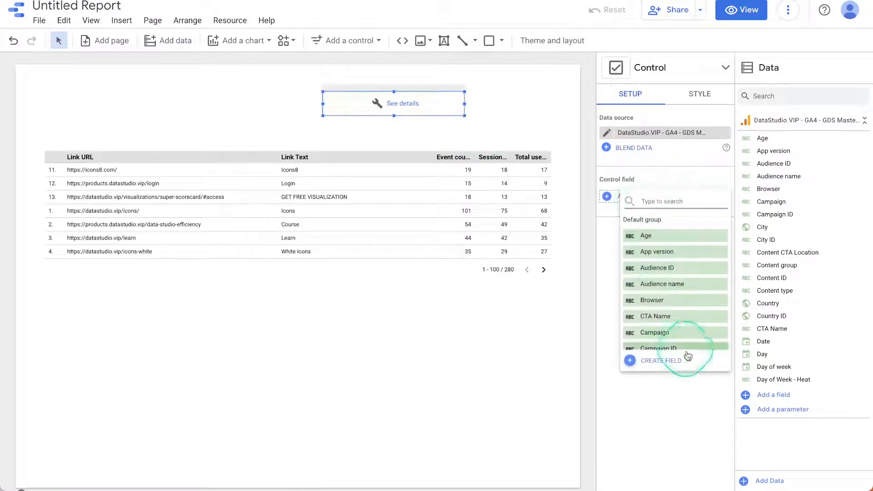
pyautogui.click(675, 361)
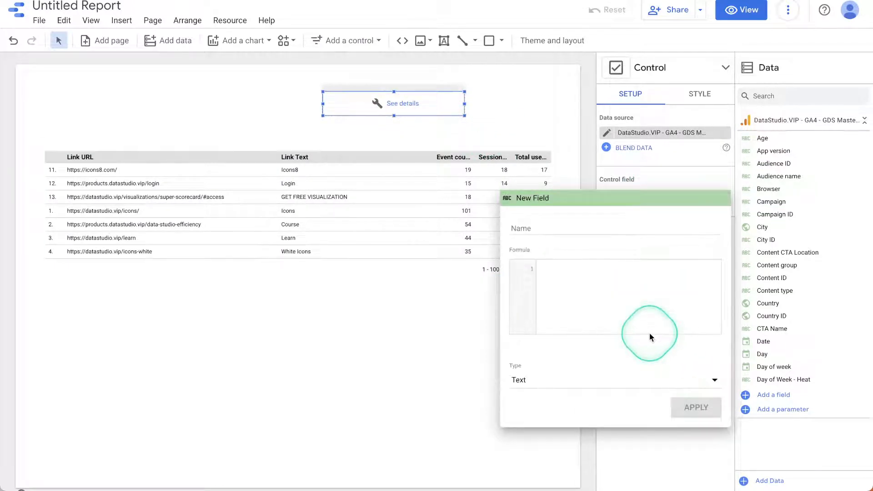
pyautogui.write('out')
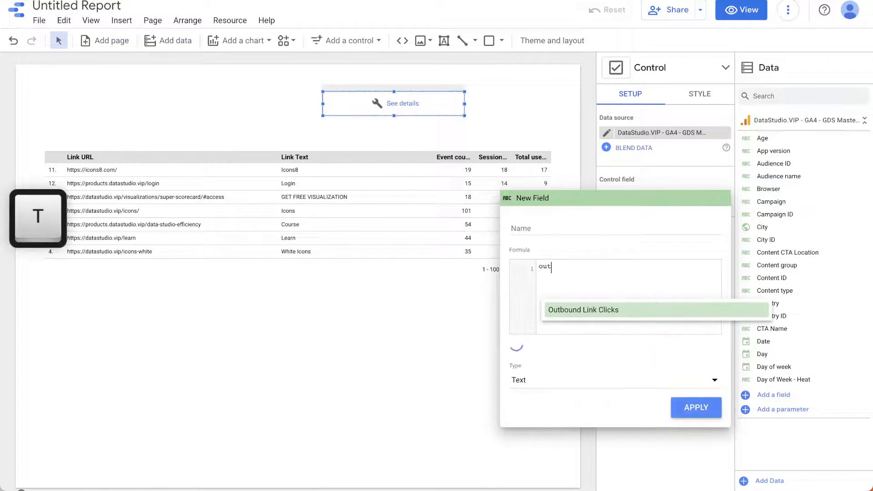
pyautogui.click(631, 303)
pyautogui.write('=')
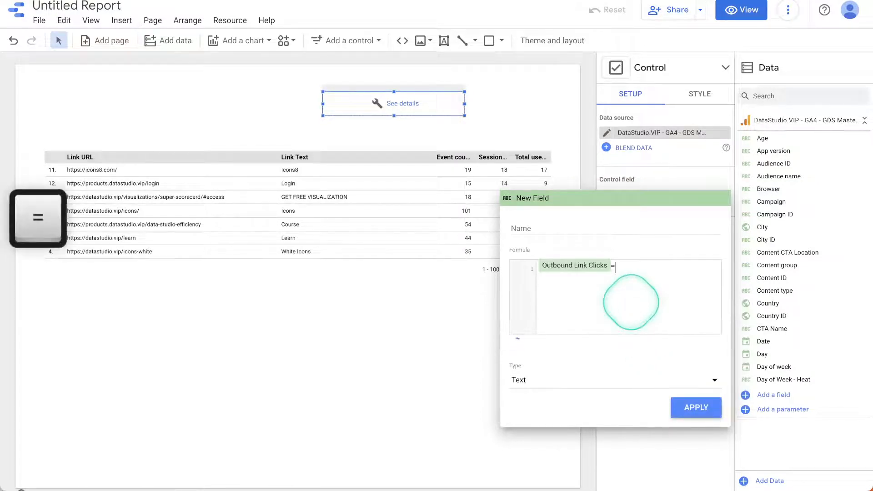
pyautogui.write("'")
pyautogui.press('BackSpace')
pyautogui.write('"')
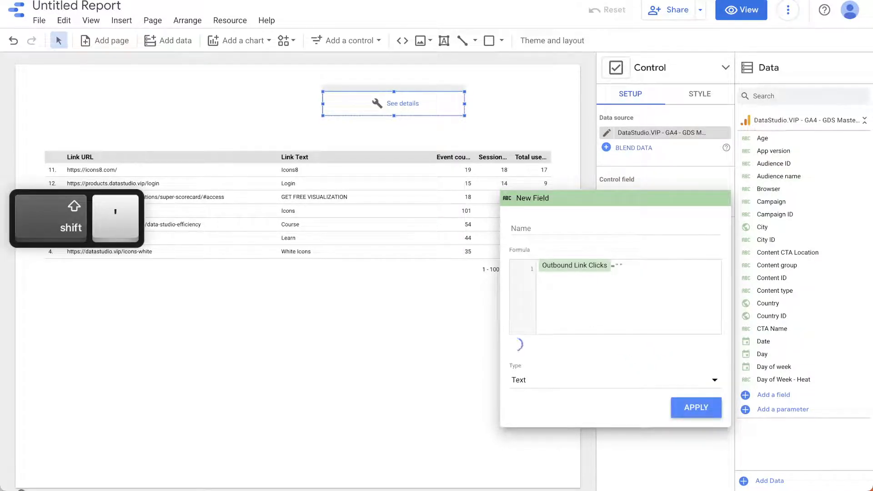
pyautogui.write('true')
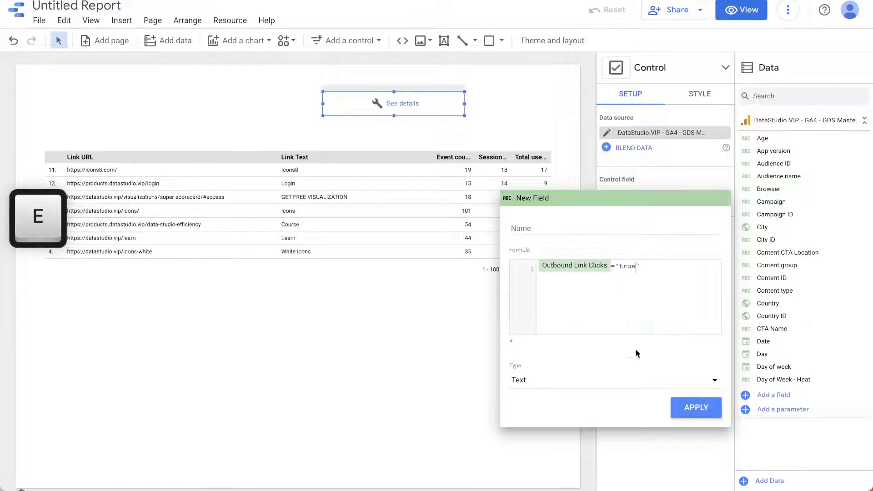
pyautogui.click(691, 405)
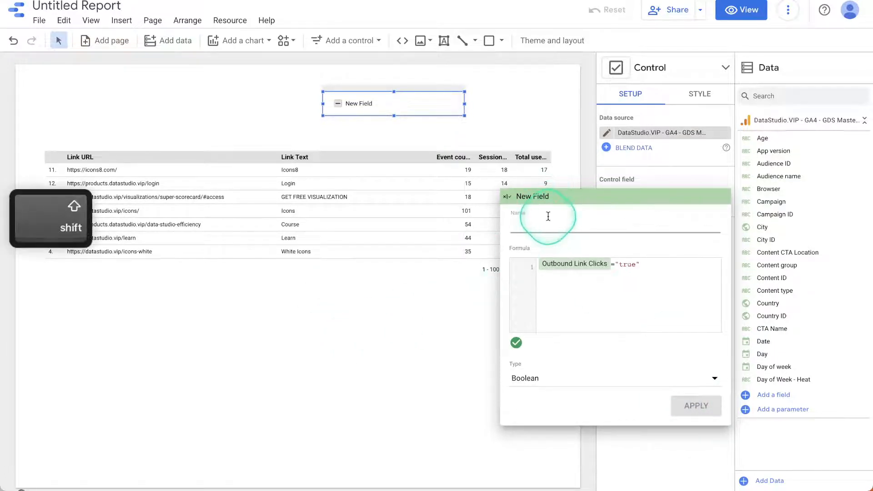
# Name the checkbox's calculated field Only Outbound Links and apply it
pyautogui.write('Only Outbou')
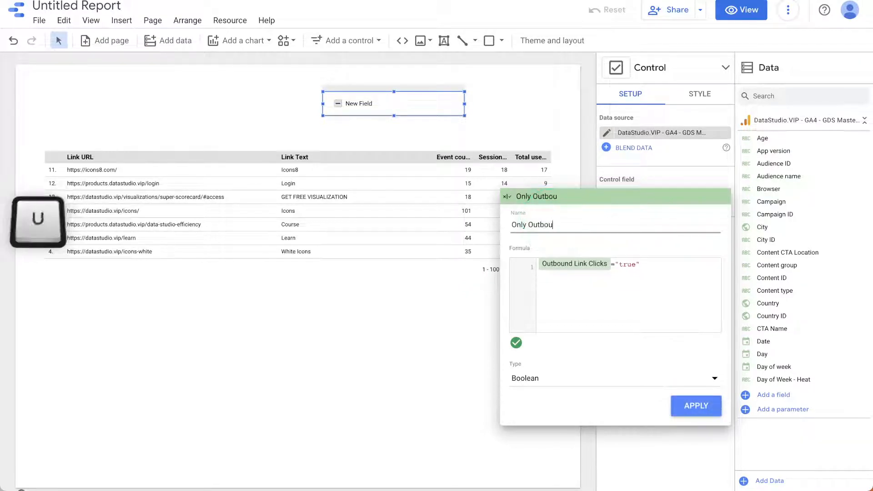
pyautogui.write('nd Link')
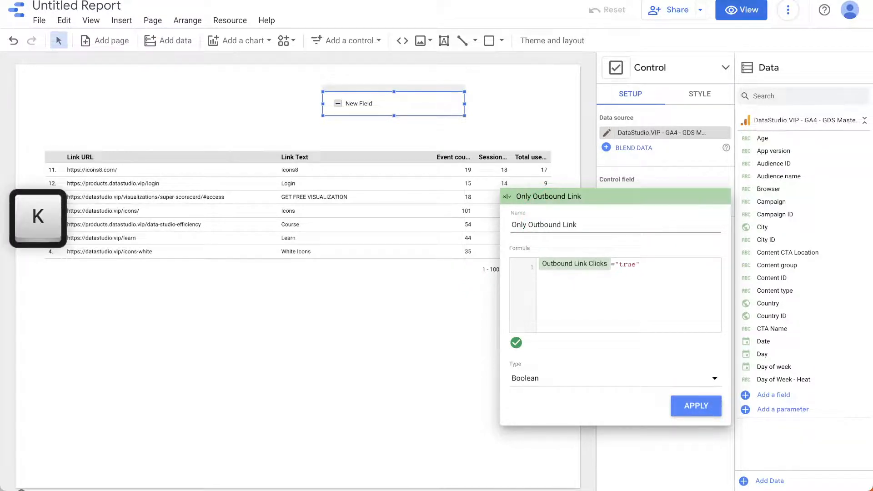
pyautogui.write('s')
pyautogui.click(519, 245)
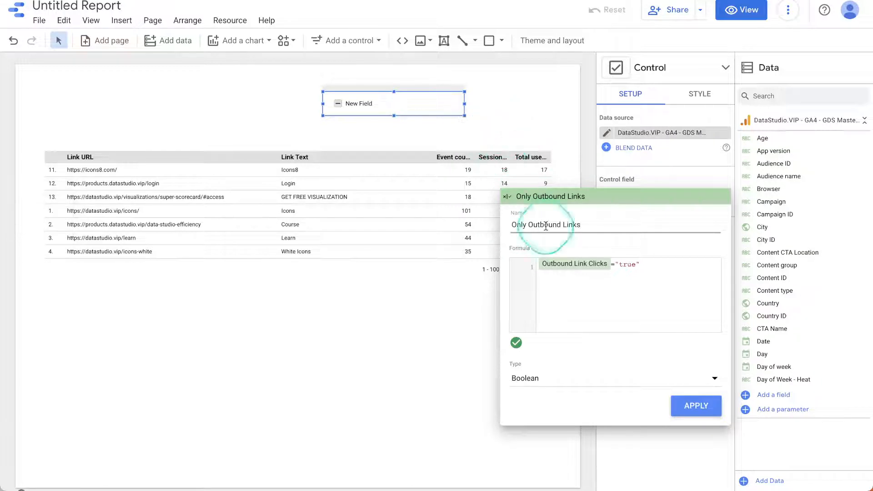
pyautogui.click(698, 405)
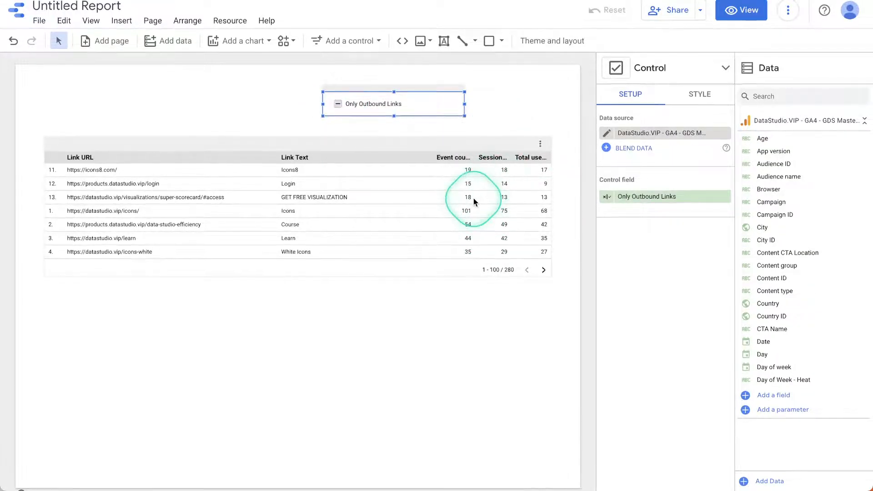
# Add Outbound Link Clicks as a third dimension of the table and look through its values
pyautogui.click(426, 196)
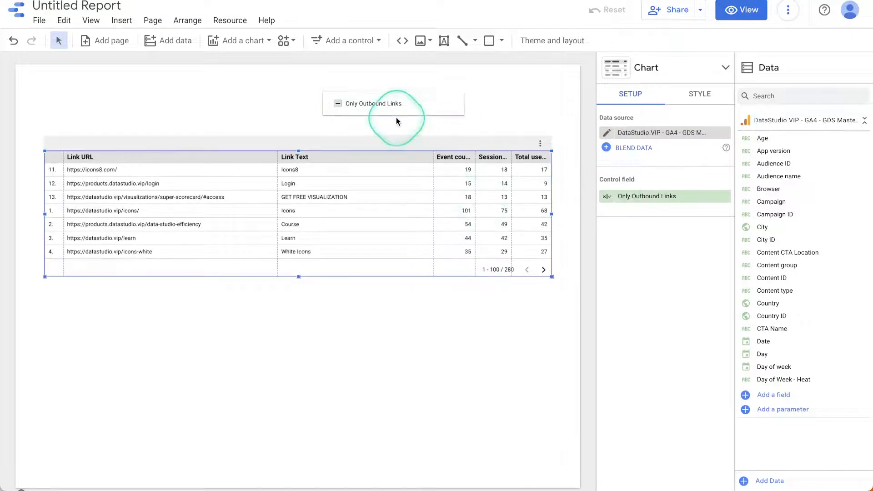
pyautogui.click(612, 230)
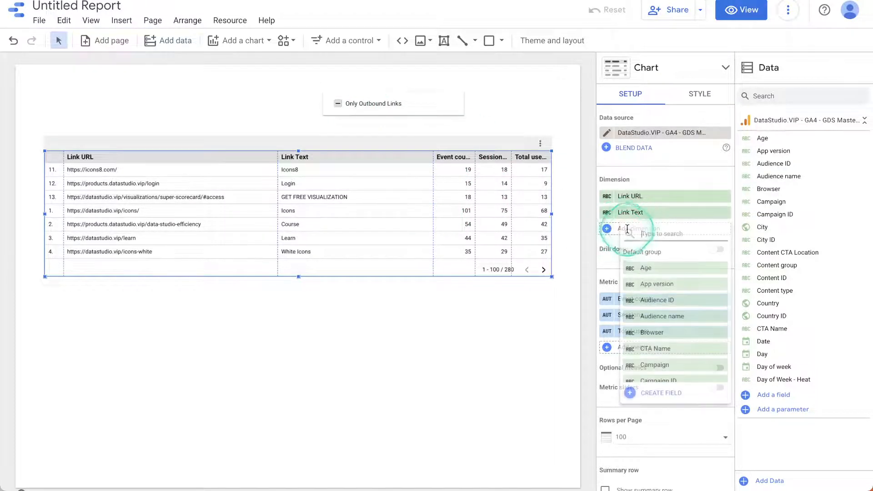
pyautogui.write('out')
pyautogui.click(676, 263)
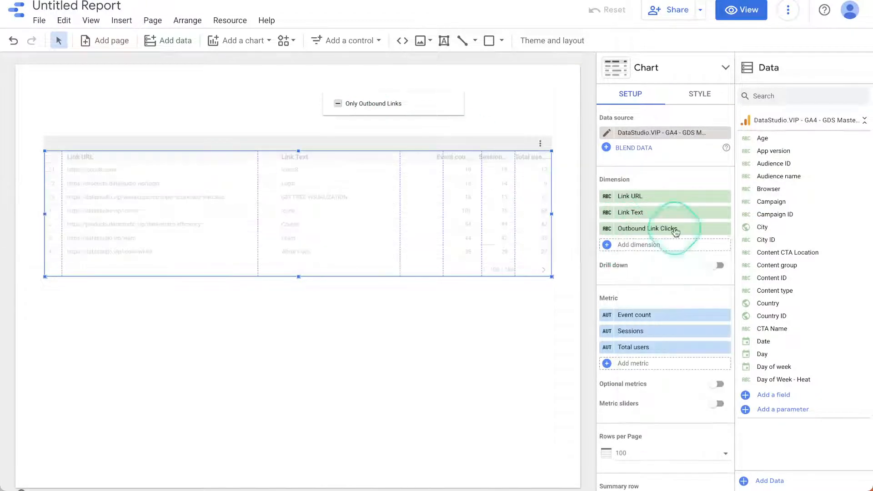
pyautogui.click(448, 227)
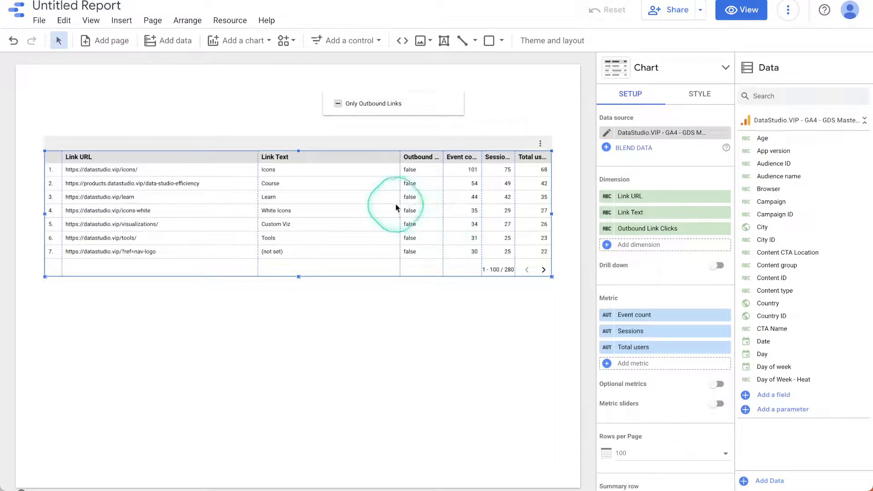
pyautogui.scroll(-4, 410, 227)
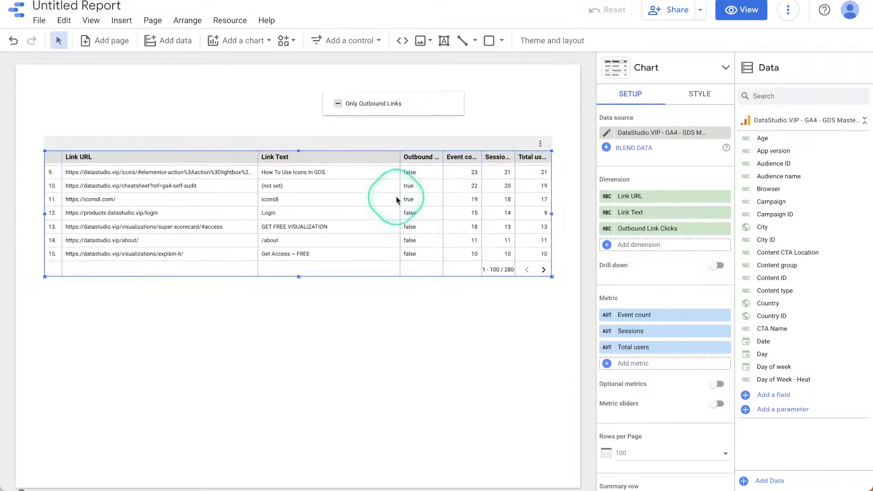
pyautogui.scroll(5, 398, 198)
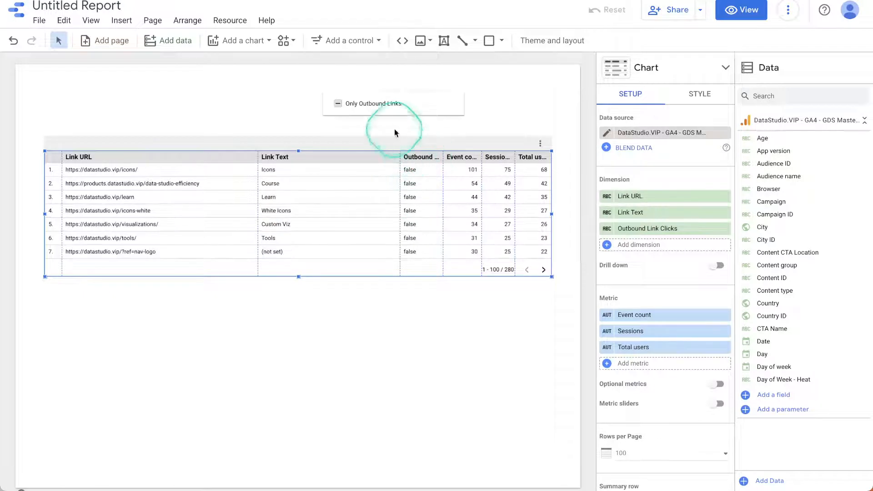
# Tick Only Outbound Links and check the Outbound Link Clicks values throughout the filtered table
pyautogui.click(338, 107)
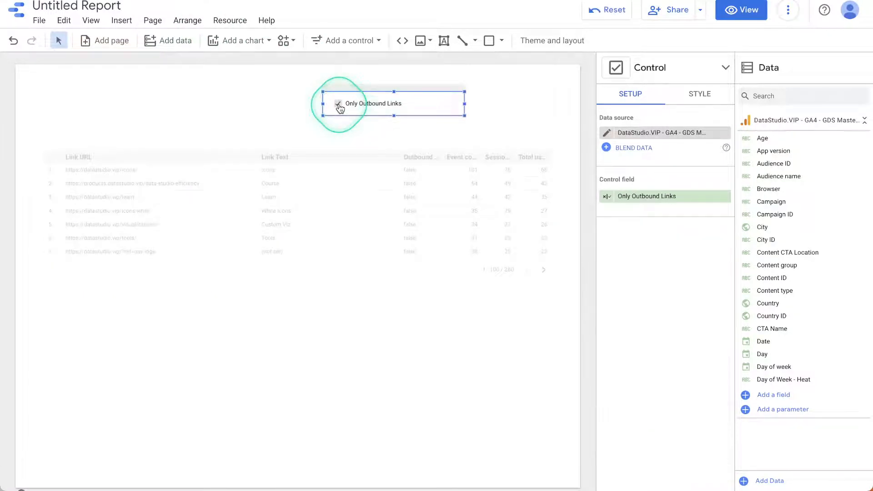
pyautogui.scroll(-6, 417, 182)
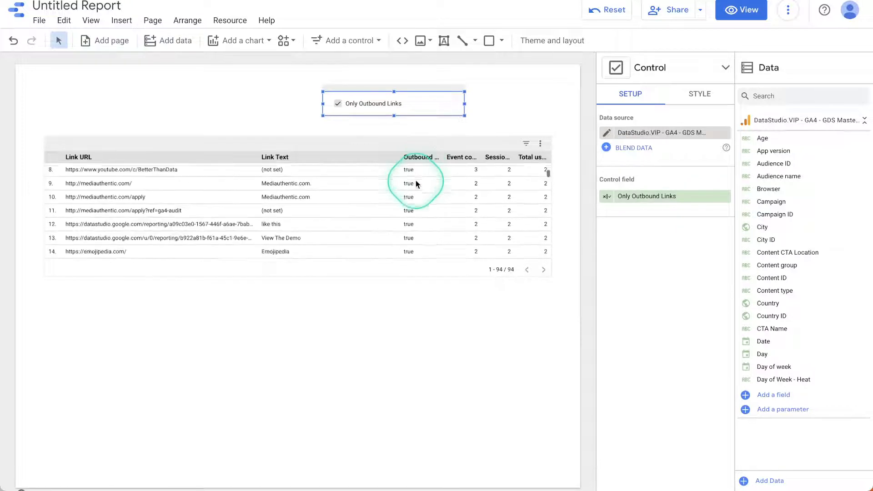
pyautogui.scroll(6, 418, 183)
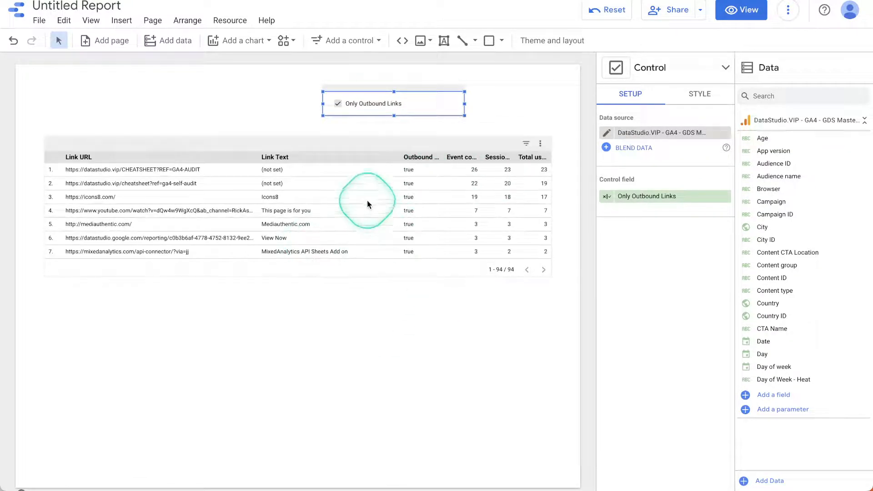
# Move the table down slightly and place a Sessions scorecard above its Link URL column
pyautogui.moveTo(366, 195); pyautogui.dragTo(368, 217)
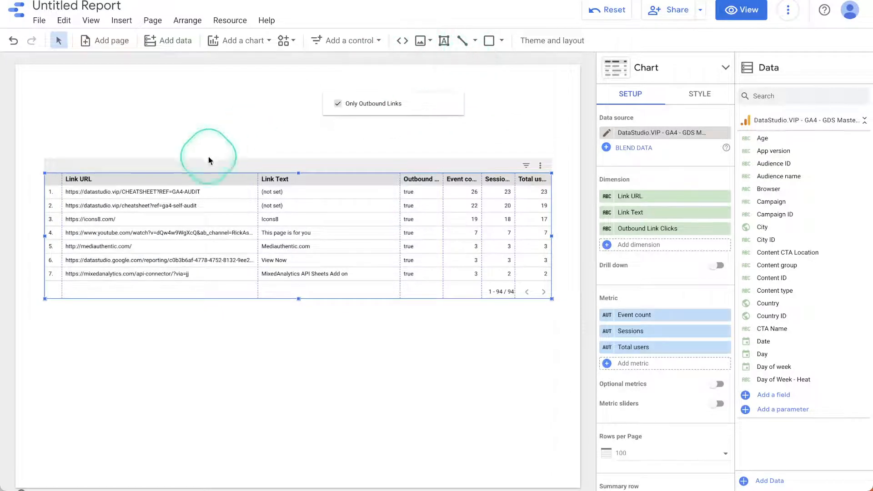
pyautogui.click(263, 47)
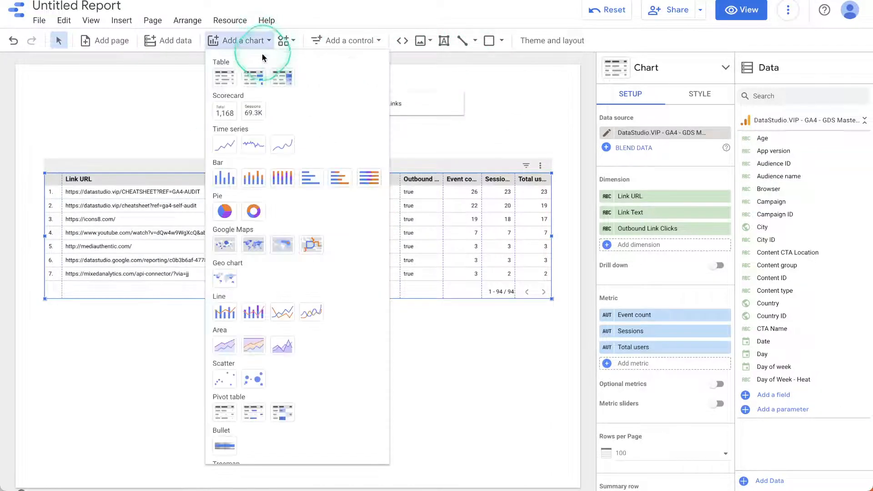
pyautogui.click(229, 114)
pyautogui.click(47, 123)
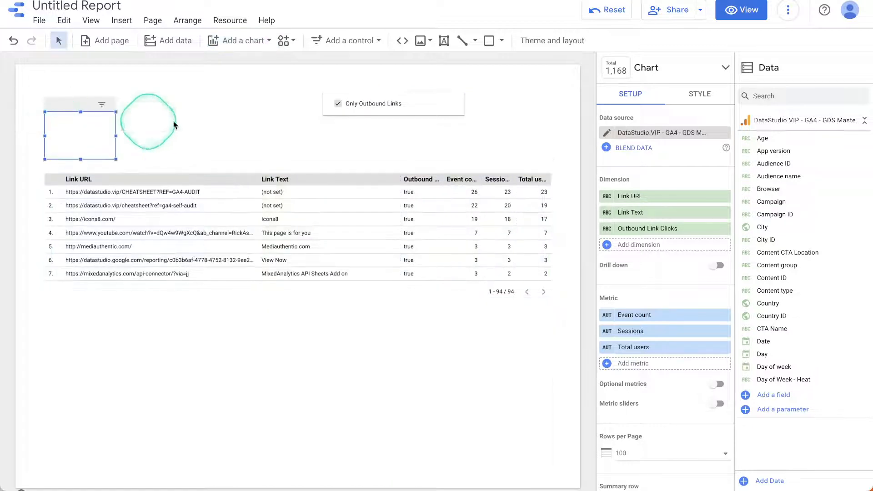
pyautogui.click(653, 195)
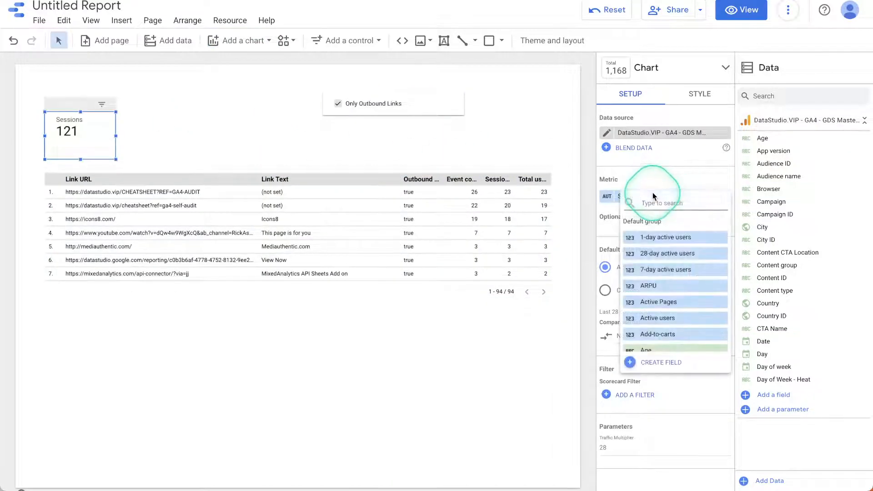
pyautogui.click(408, 139)
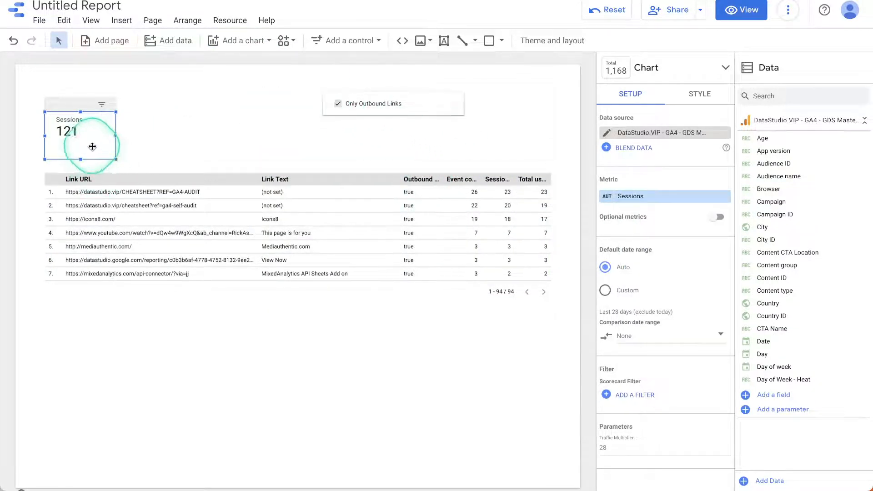
# Shift the Sessions scorecard to the right and place a copy of it on its left, aligned with the table's edge
pyautogui.moveTo(91, 146); pyautogui.dragTo(134, 131)
pyautogui.press('super+c')
pyautogui.press('super+v')
pyautogui.click(80, 126)
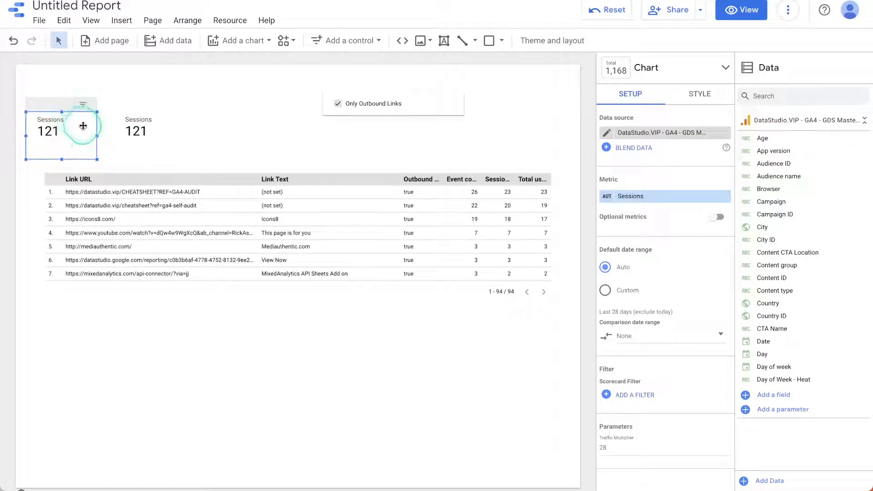
pyautogui.moveTo(78, 126); pyautogui.dragTo(97, 126)
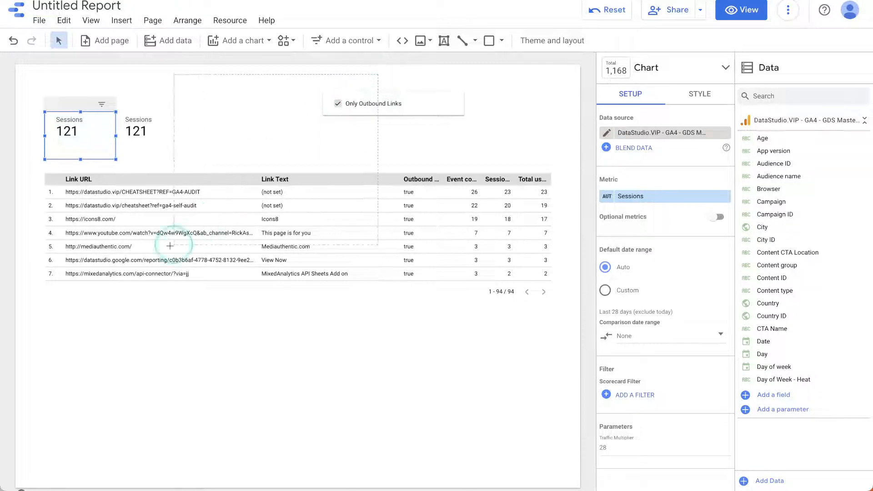
# Group the checkbox, the table and the Sessions scorecard nearer the checkbox, leaving the other scorecard out
pyautogui.moveTo(169, 246); pyautogui.dragTo(157, 250)
pyautogui.press('super+g')
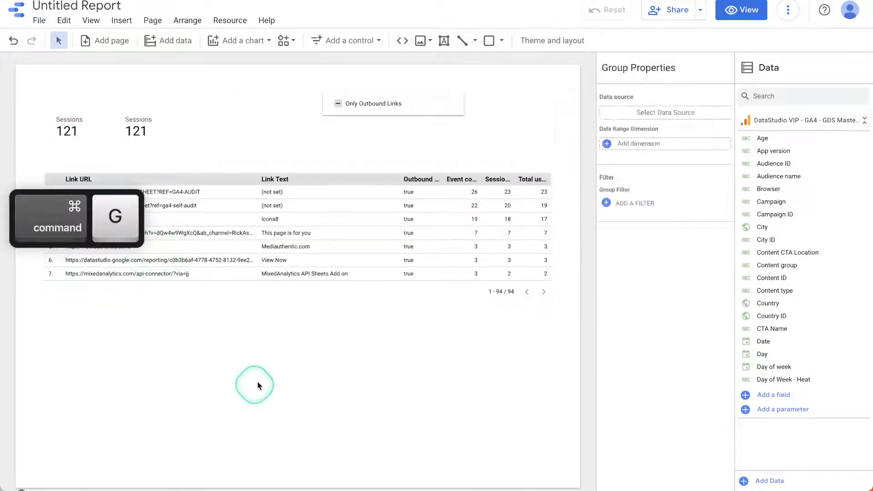
pyautogui.click(257, 385)
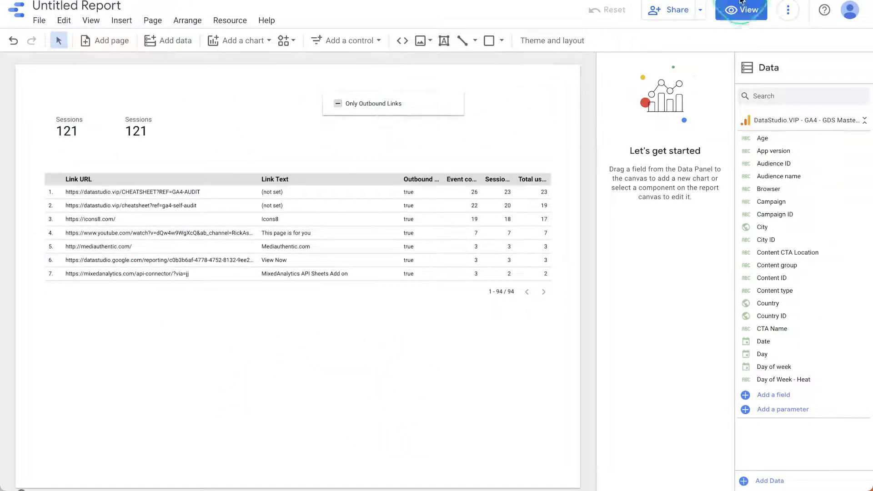
# View the report and toggle Only Outbound Links to compare its effect on the table and the two scorecards
pyautogui.click(746, 12)
pyautogui.click(485, 90)
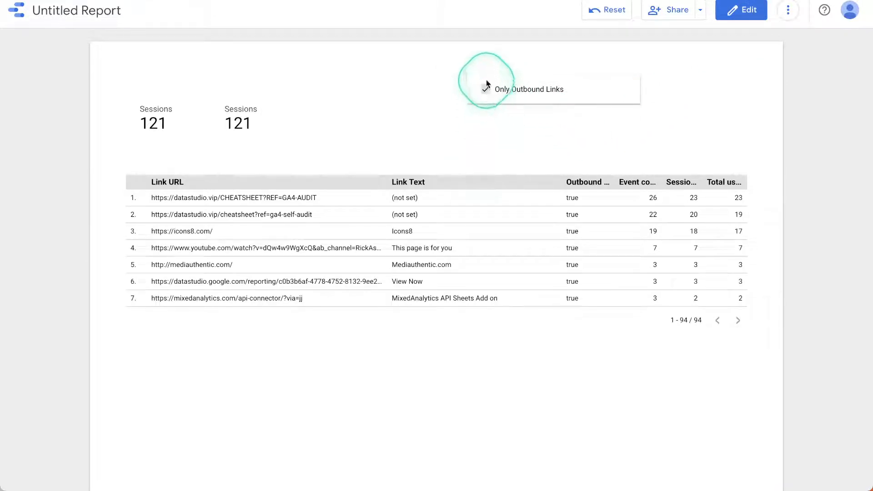
pyautogui.click(486, 90)
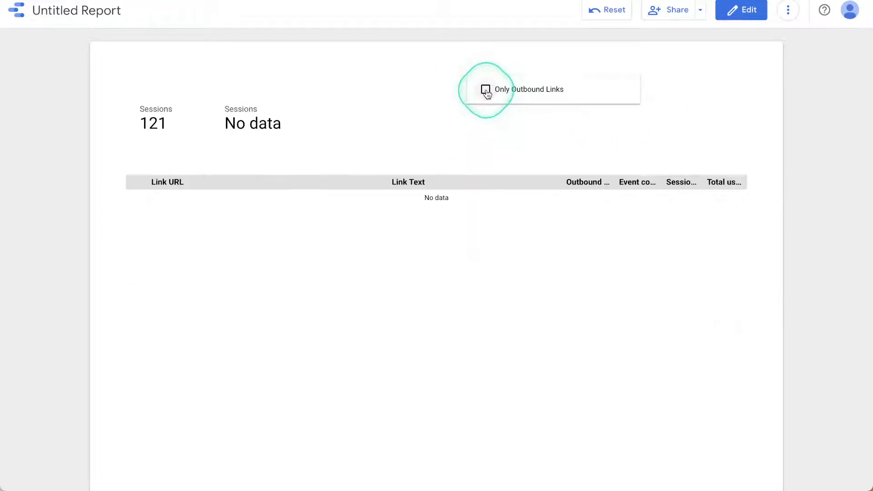
pyautogui.click(486, 90)
pyautogui.scroll(-14, 518, 282)
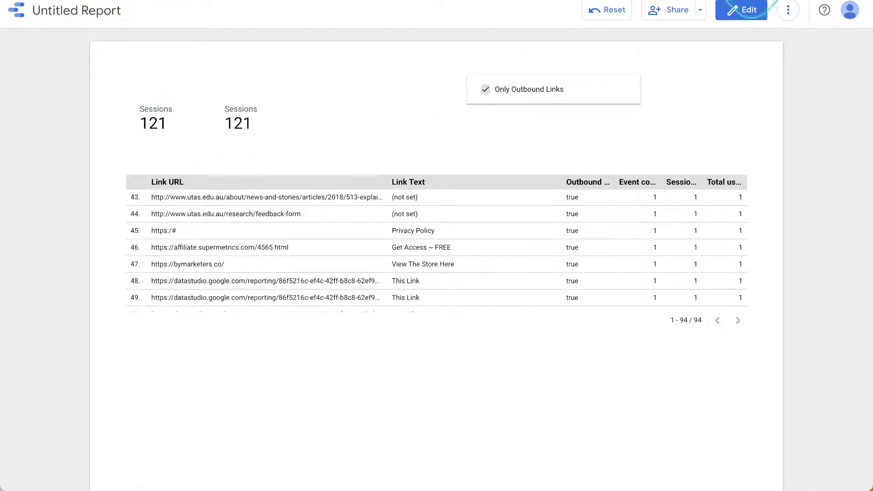
# Return to editing the report and move the grouped checkbox, table and scorecard slightly down the page
pyautogui.click(741, 10)
pyautogui.click(234, 95)
pyautogui.click(74, 116)
pyautogui.click(682, 157)
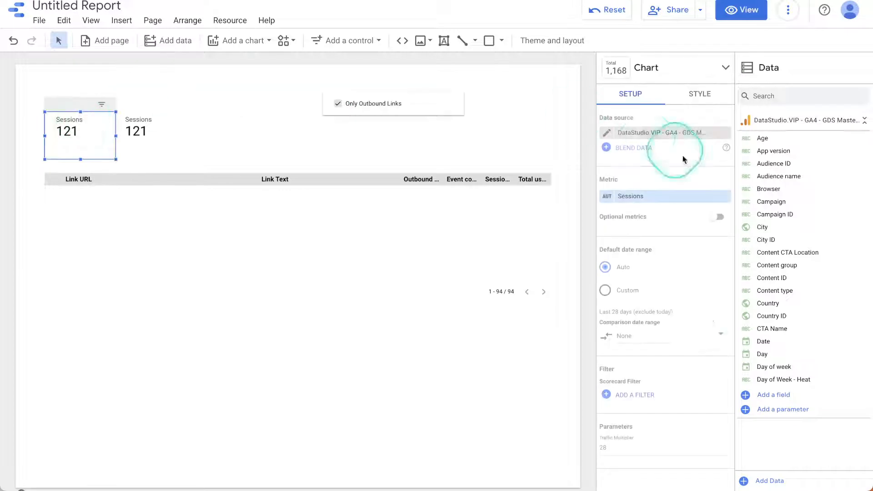
pyautogui.scroll(-4, 711, 321)
pyautogui.scroll(4, 711, 321)
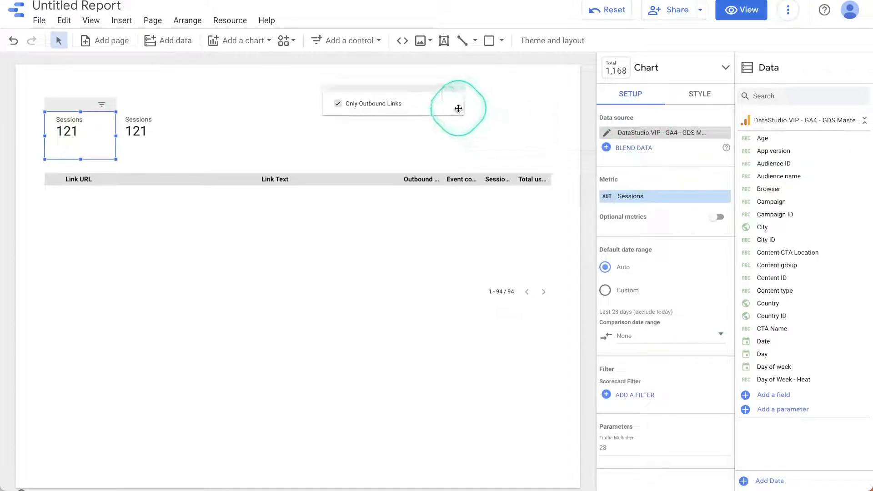
pyautogui.moveTo(450, 96); pyautogui.dragTo(450, 116)
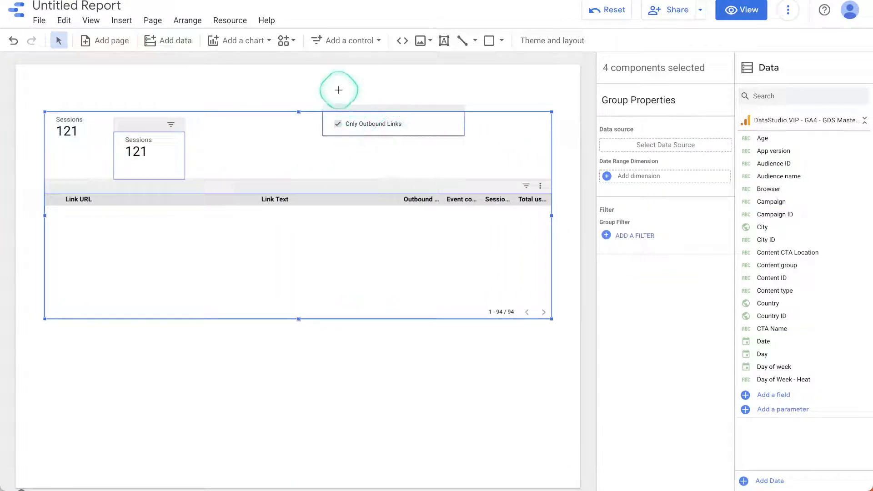
# Add a date range control above the Only Outbound Links checkbox, aligned with the table's right edge
pyautogui.click(381, 64)
pyautogui.click(364, 45)
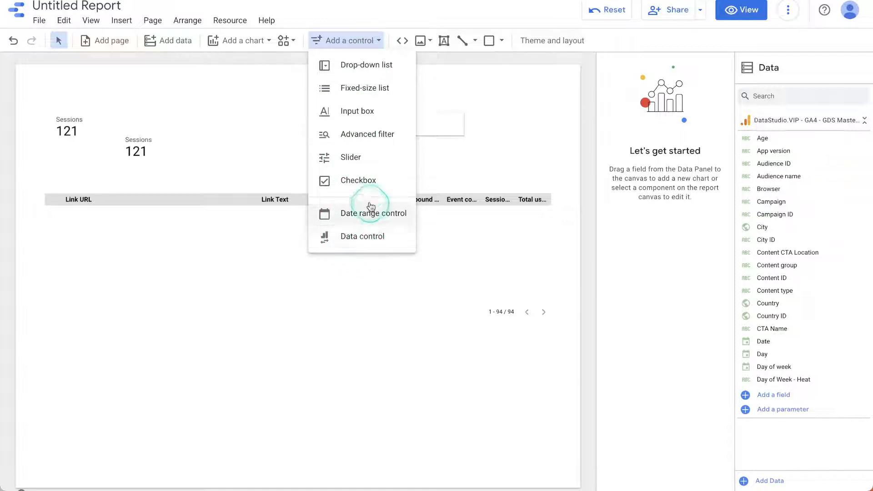
pyautogui.press('Escape')
pyautogui.click(341, 42)
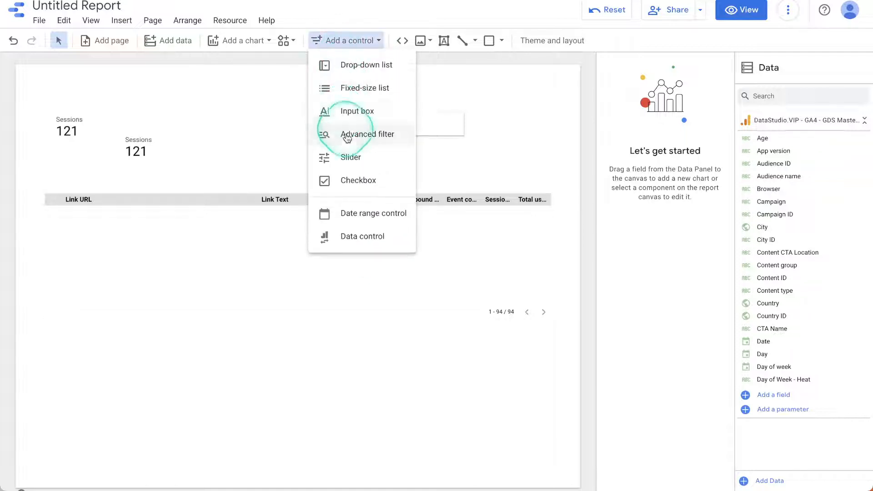
pyautogui.click(366, 212)
pyautogui.click(410, 80)
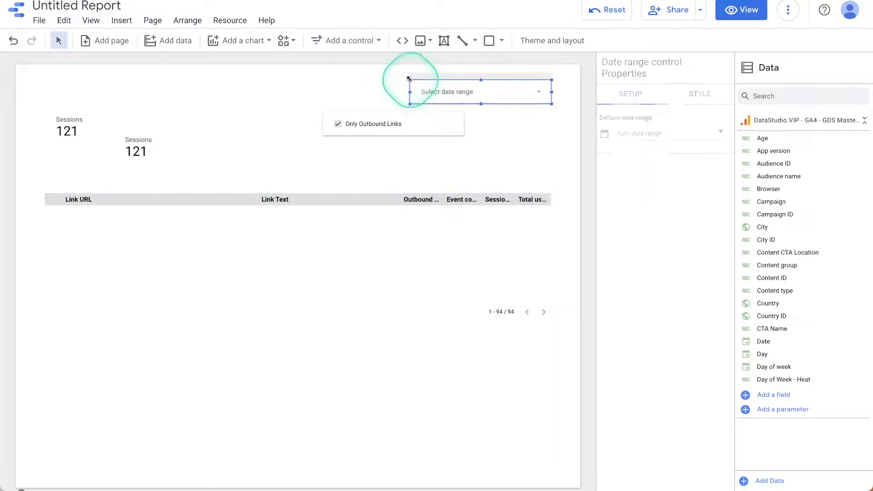
# Set the date range control's default range to the last 28 days, excluding today
pyautogui.click(662, 139)
pyautogui.click(686, 138)
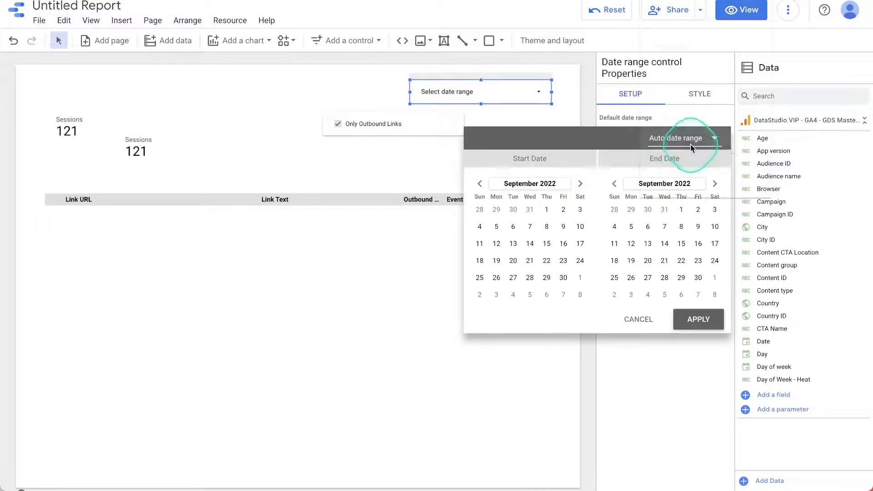
pyautogui.scroll(3, 691, 149)
pyautogui.scroll(5, 691, 149)
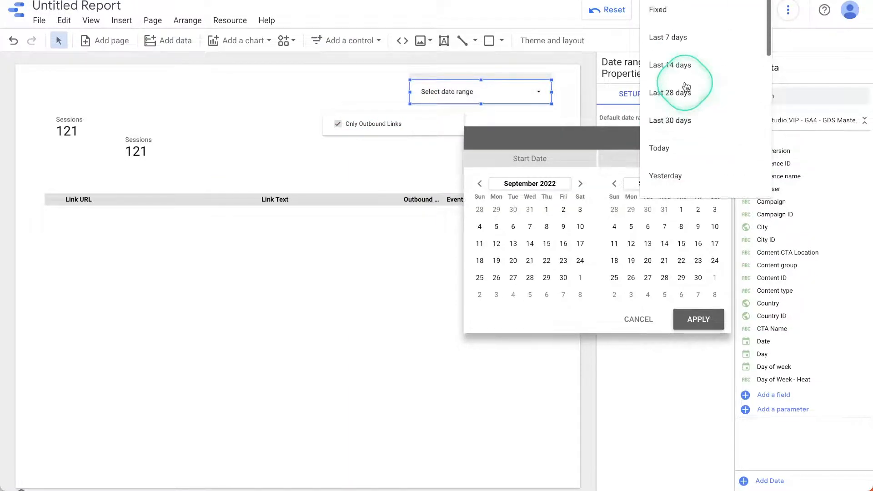
pyautogui.click(695, 93)
pyautogui.click(698, 319)
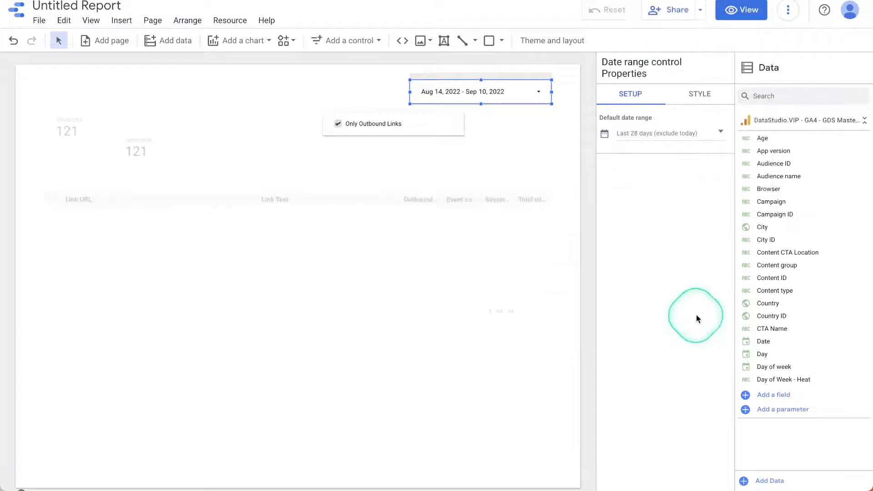
# Move the grouped checkbox, table and scorecard slightly further down, away from the date range control
pyautogui.click(291, 216)
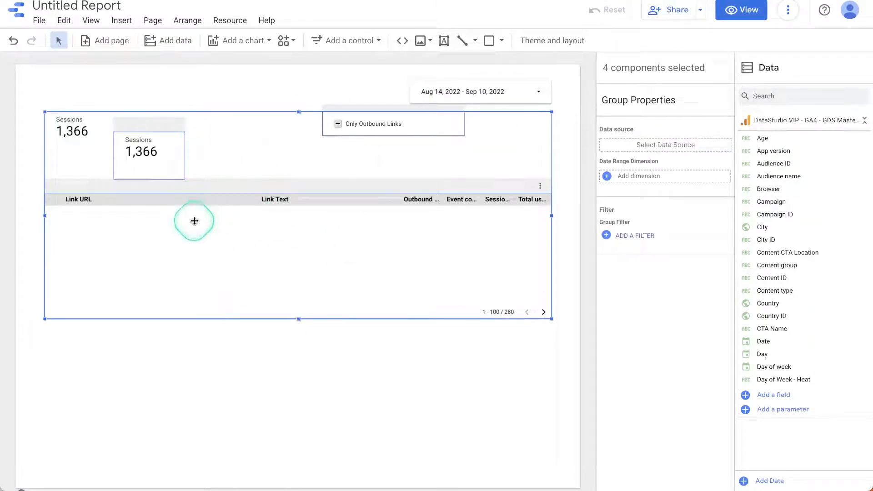
pyautogui.moveTo(194, 221); pyautogui.dragTo(193, 238)
pyautogui.click(319, 102)
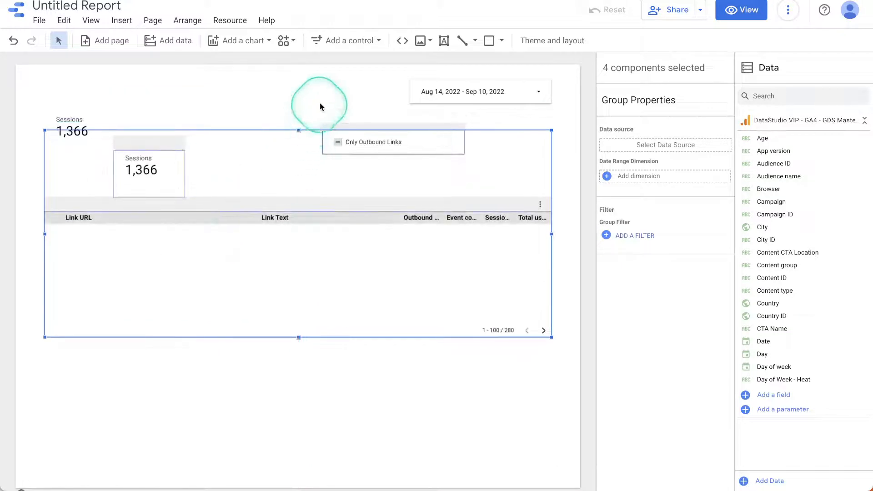
# Turn on Only Outbound Links and lower the grouped Sessions scorecard to just above the table header
pyautogui.click(121, 157)
pyautogui.click(337, 143)
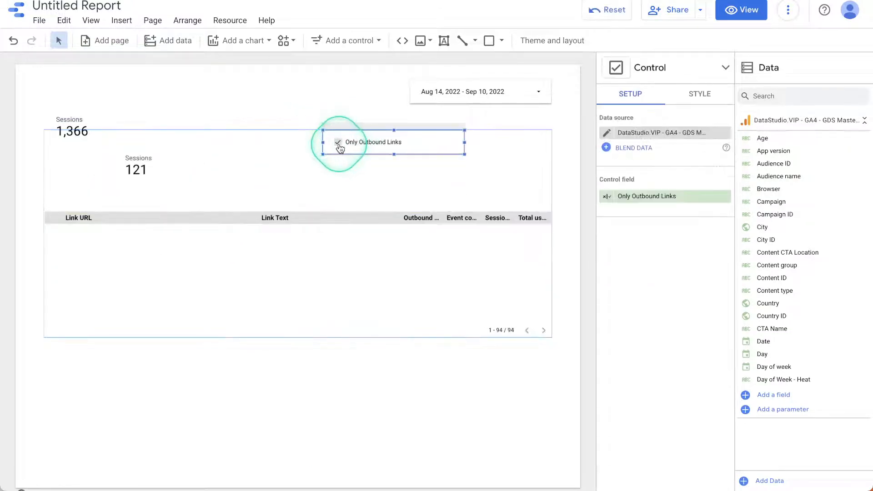
pyautogui.moveTo(118, 159); pyautogui.dragTo(138, 160)
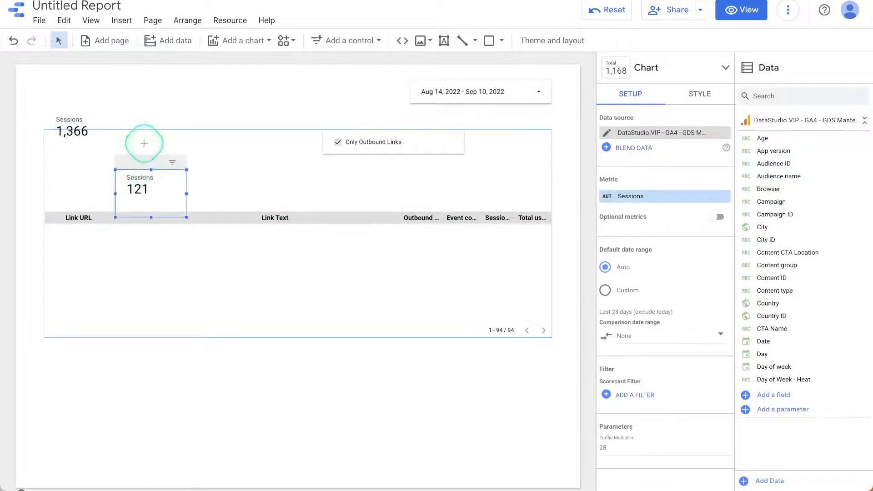
pyautogui.click(151, 147)
# Reload the report, look through the clicked links in the table and turn on Only Outbound Links
pyautogui.press('super+r')
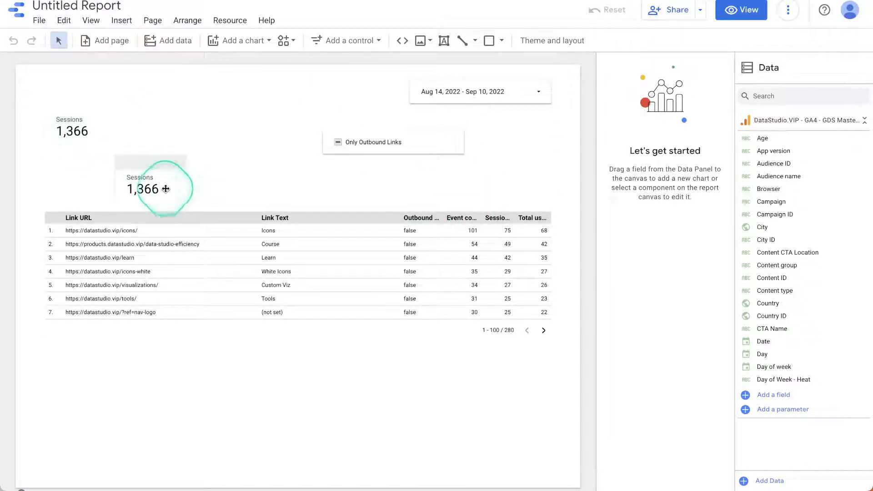
pyautogui.scroll(-5, 116, 259)
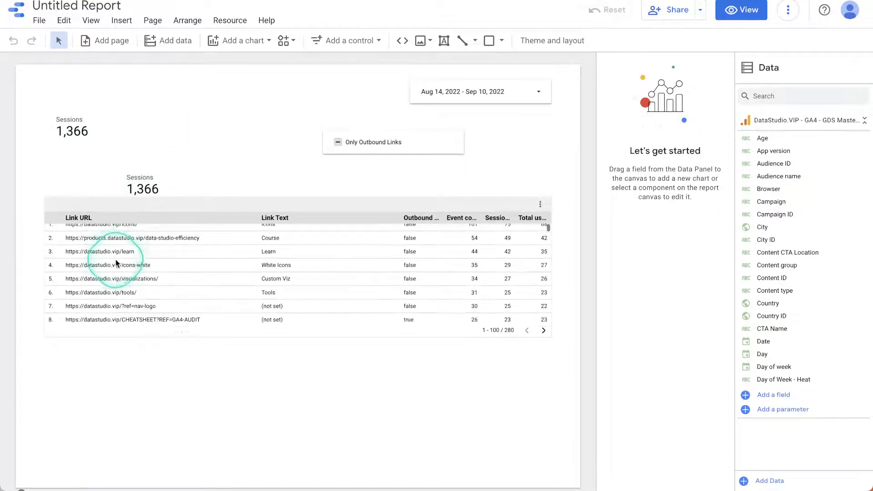
pyautogui.scroll(5, 115, 259)
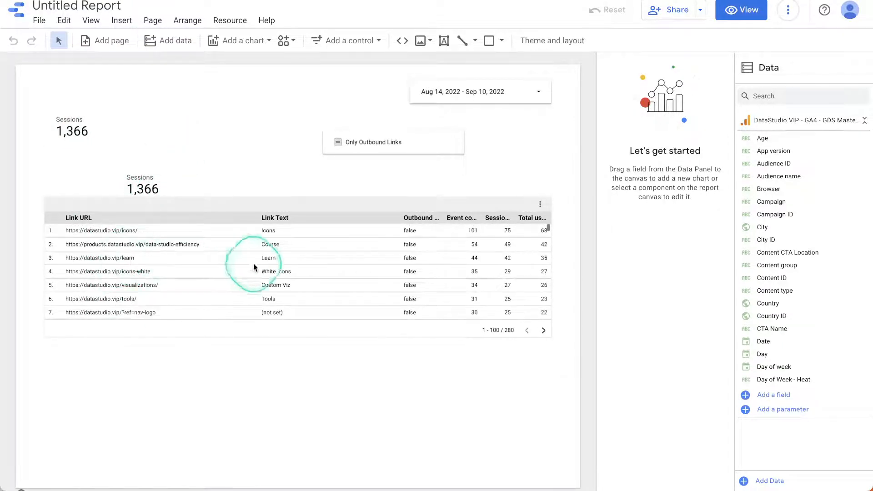
pyautogui.click(337, 142)
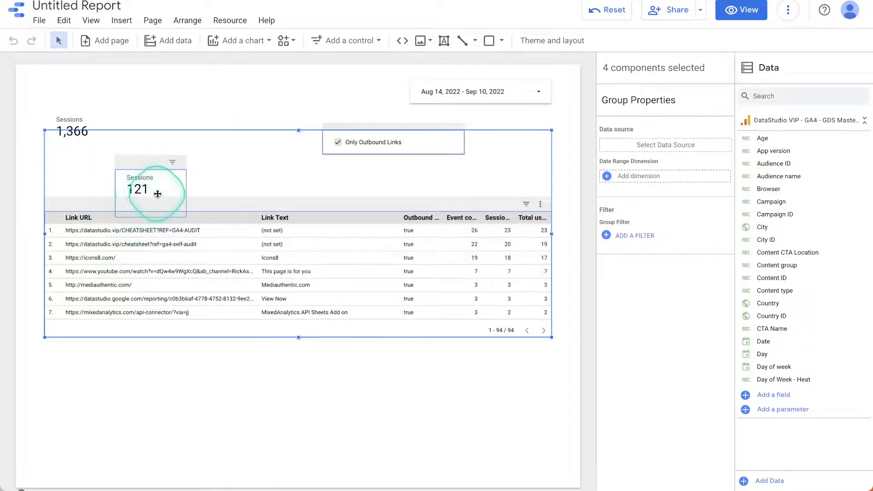
# Move the group up the page and place its checkbox directly beside the date range control
pyautogui.moveTo(157, 194); pyautogui.dragTo(139, 143)
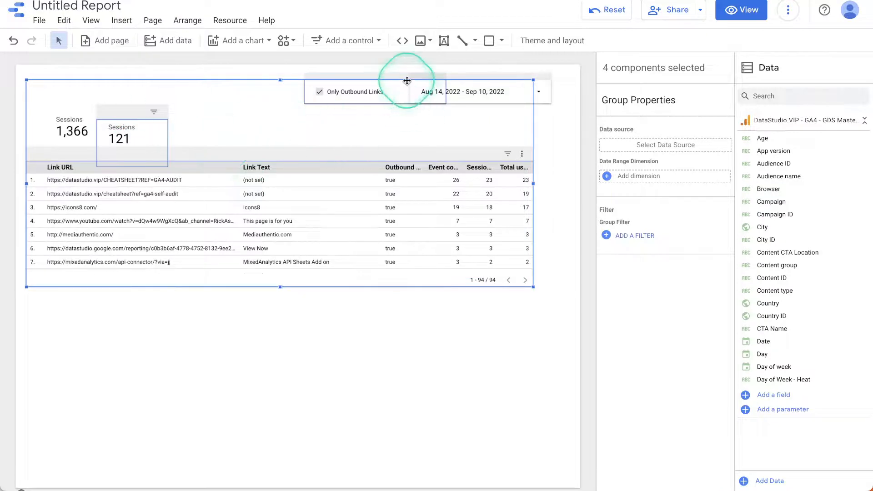
pyautogui.moveTo(406, 80)
pyautogui.mouseDown()
pyautogui.moveTo(399, 91)
pyautogui.moveTo(409, 88)
pyautogui.mouseUp()
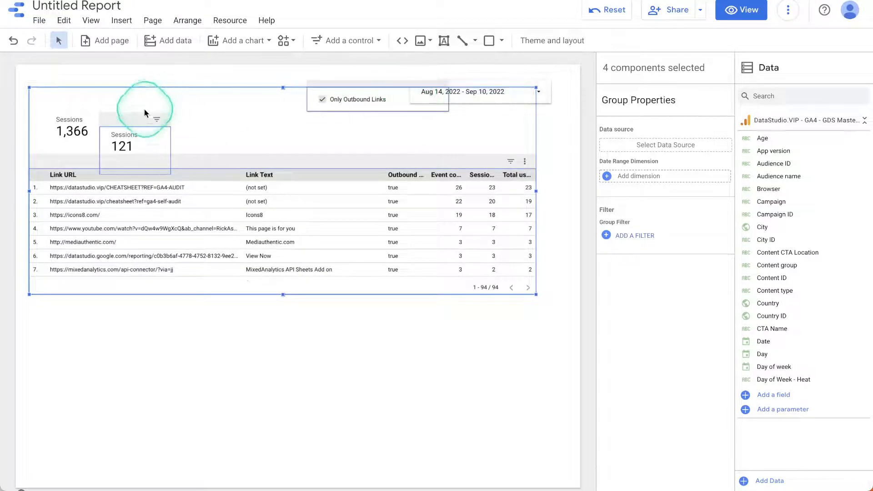
pyautogui.moveTo(138, 121); pyautogui.dragTo(139, 104)
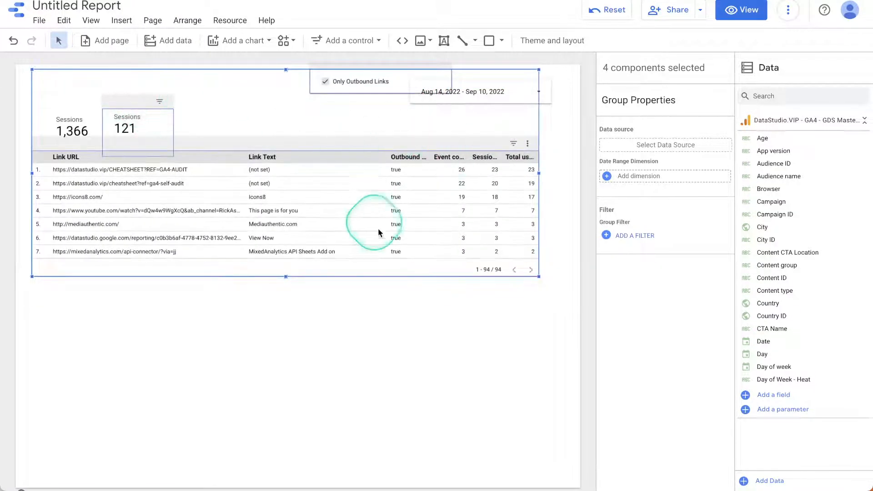
pyautogui.click(398, 69)
pyautogui.moveTo(398, 69); pyautogui.dragTo(347, 79)
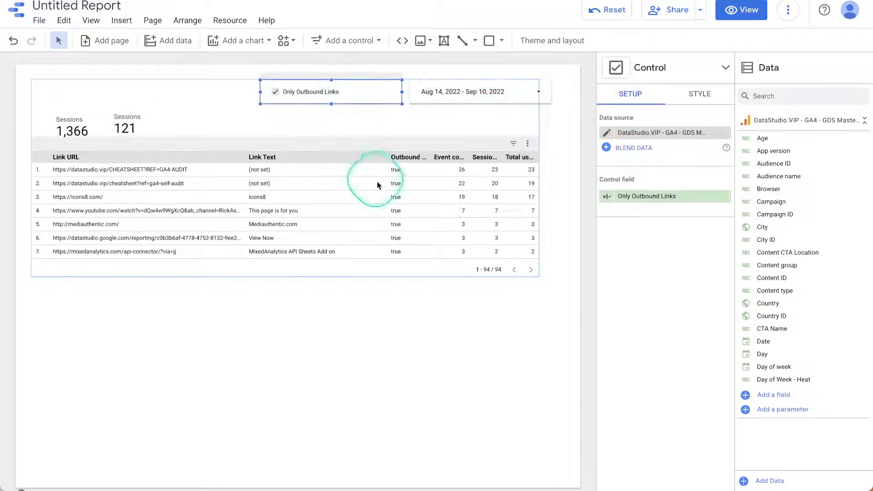
# Look through the outbound links in the table and ungroup the checkbox, table and scorecard
pyautogui.scroll(-5, 386, 208)
pyautogui.scroll(5, 386, 208)
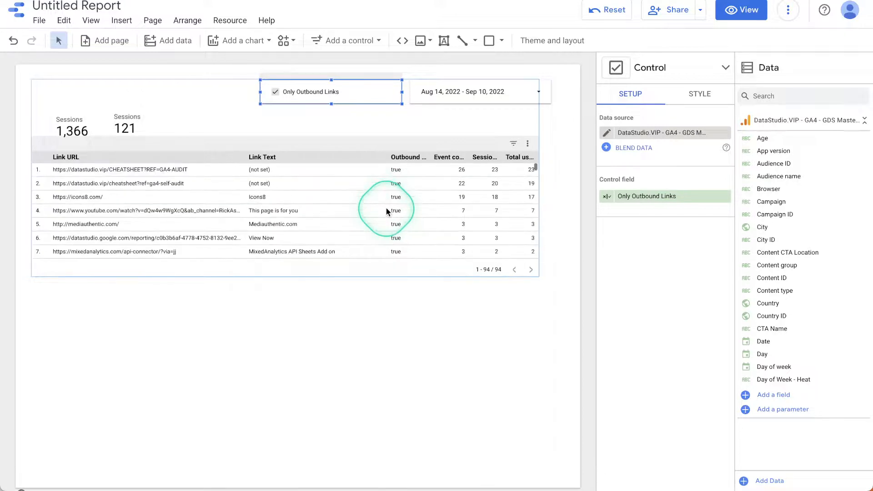
pyautogui.scroll(-1, 148, 207)
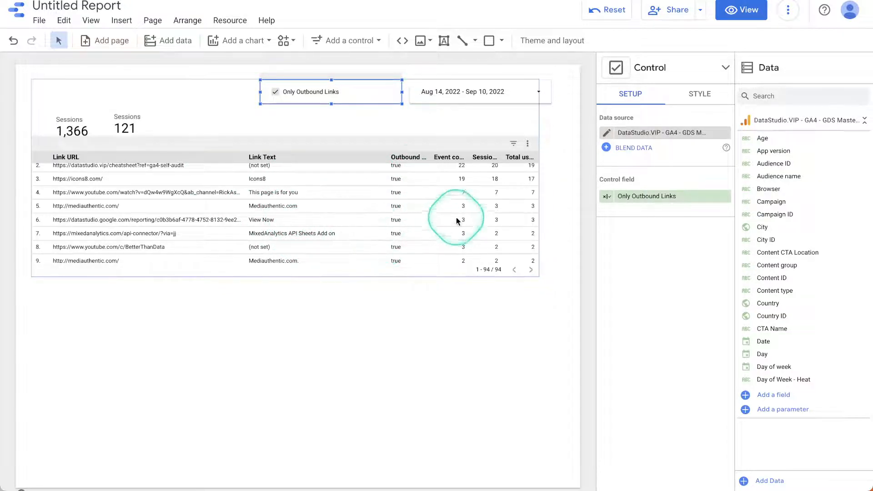
pyautogui.click(392, 223)
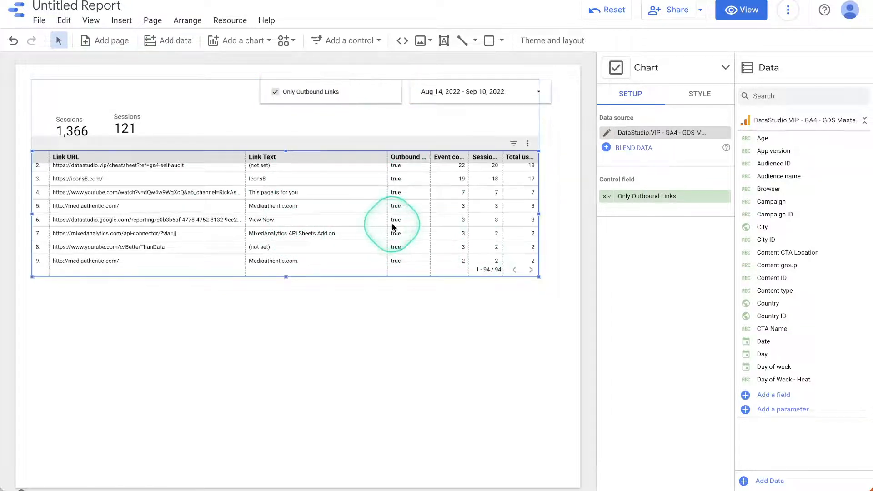
pyautogui.press('shift+super+g')
pyautogui.click(205, 118)
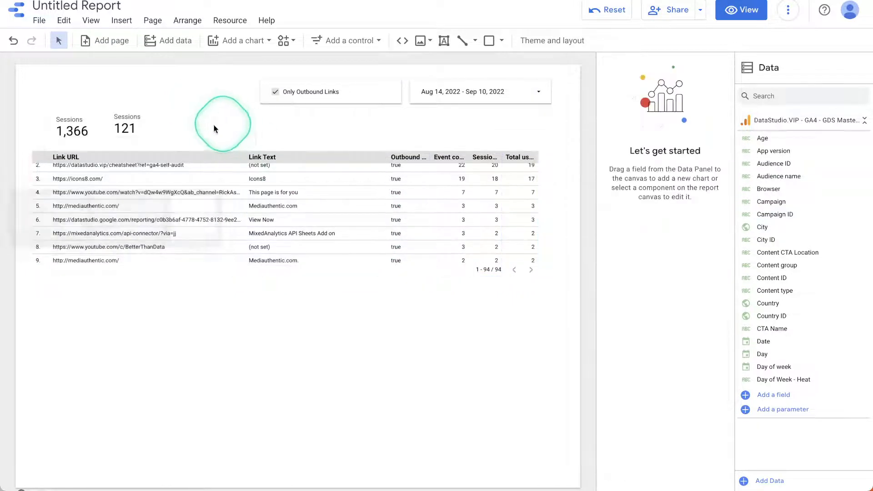
# Delete the separate Sessions scorecard and align the remaining one with the table's left edge
pyautogui.click(81, 124)
pyautogui.press('BackSpace')
pyautogui.moveTo(120, 109); pyautogui.dragTo(52, 108)
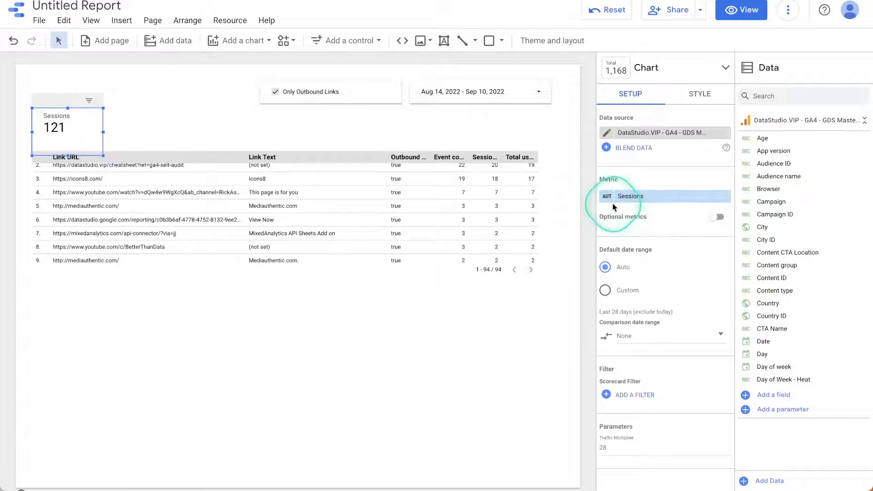
# Rename the scorecard's Sessions metric as Link Clicks
pyautogui.click(610, 203)
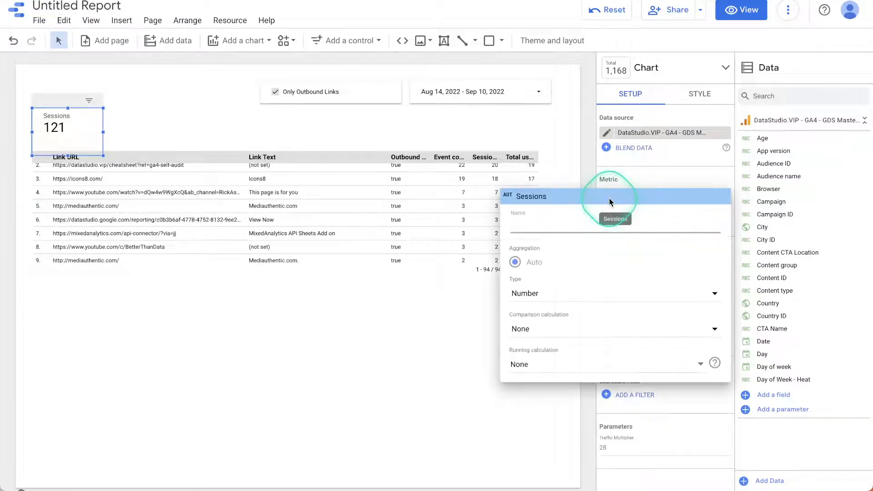
pyautogui.write('Link Click')
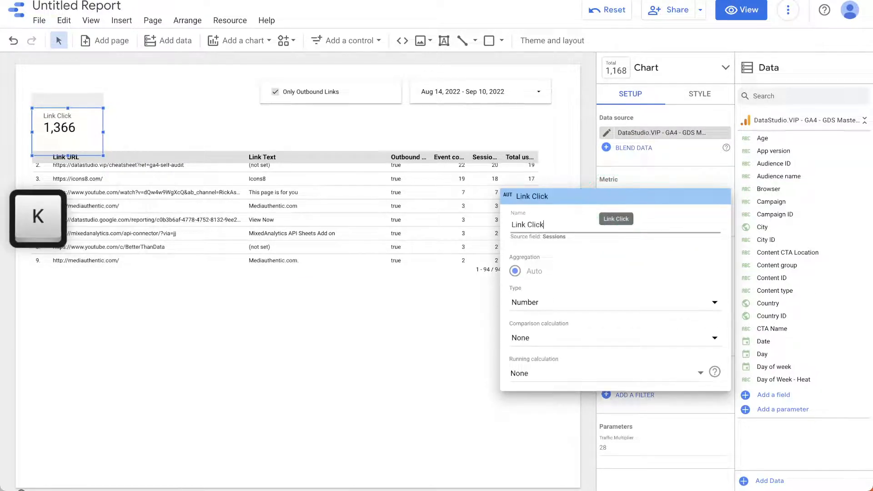
pyautogui.write('s')
pyautogui.click(574, 125)
# Apply the existing filter "i - event name = click" to the Link Clicks scorecard
pyautogui.scroll(-5, 677, 345)
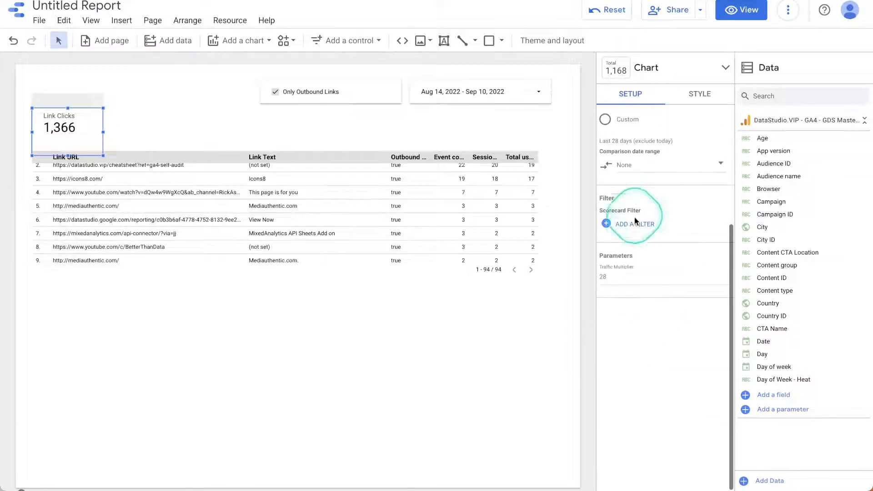
pyautogui.click(639, 222)
pyautogui.click(595, 99)
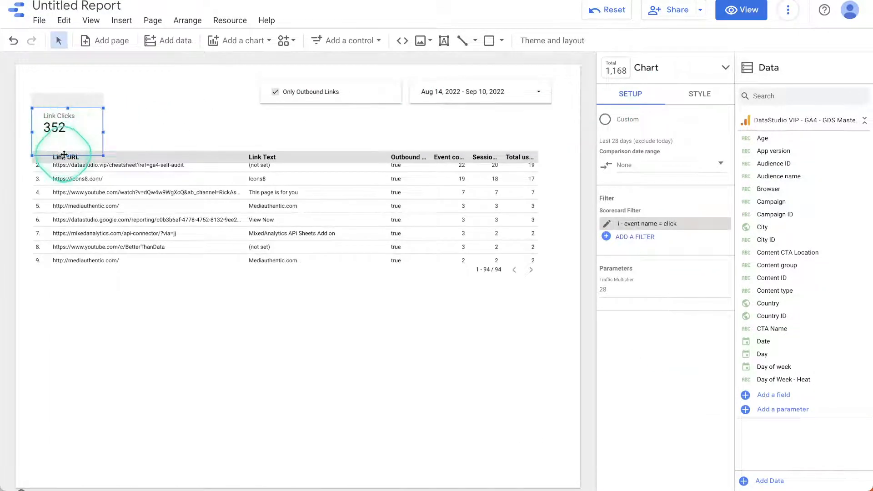
# Select the Only Outbound Links checkbox and reset the report's controls to their defaults
pyautogui.click(172, 135)
pyautogui.click(320, 81)
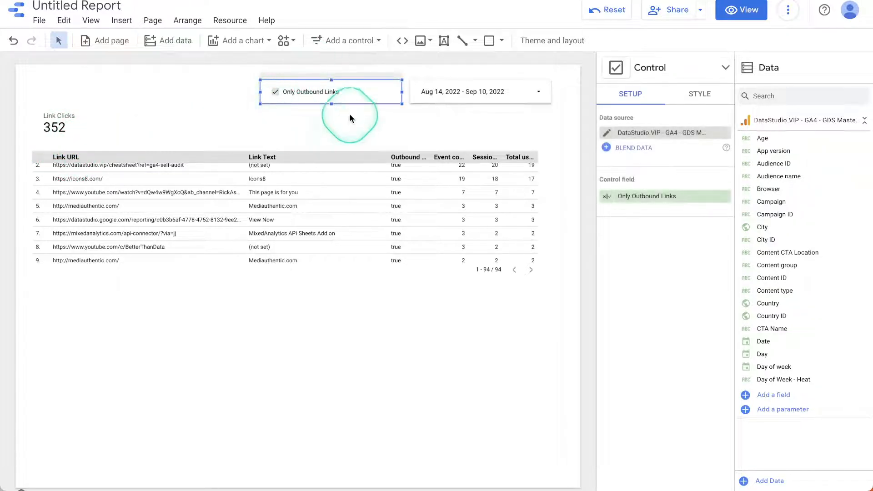
pyautogui.click(608, 10)
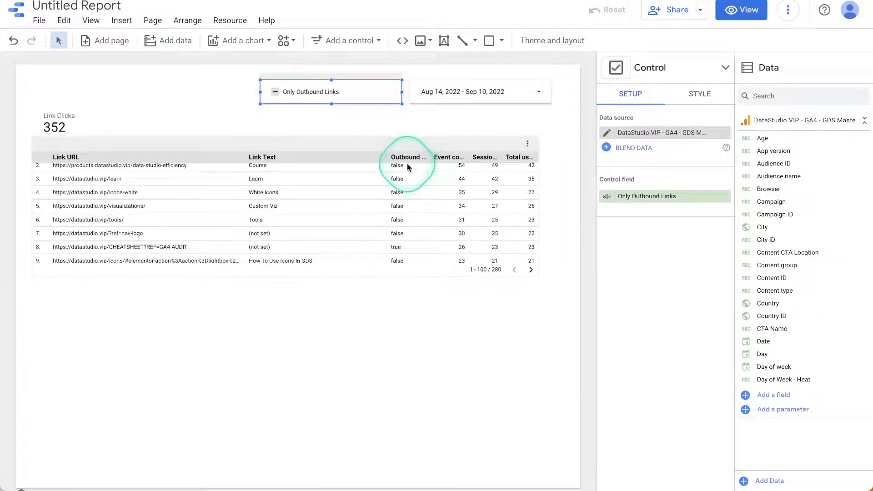
# Add Full Page URL - Clean to the table as its first dimension, ahead of Link URL
pyautogui.click(238, 210)
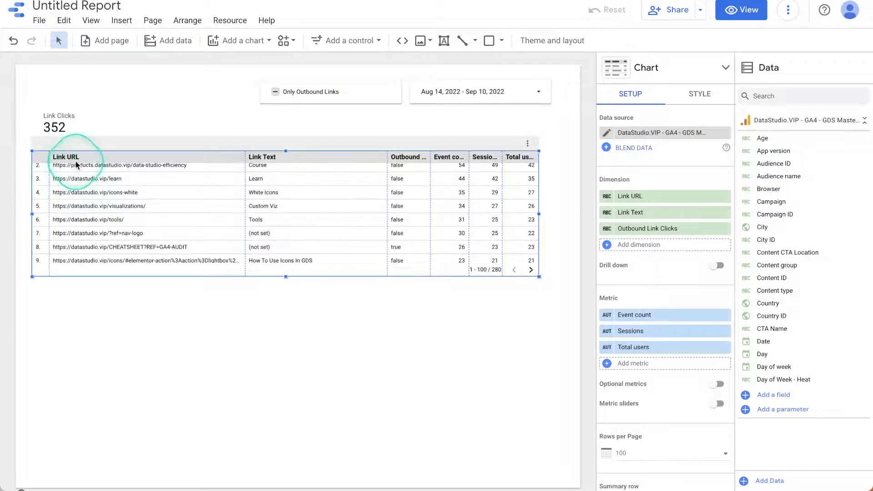
pyautogui.click(641, 244)
pyautogui.write('full')
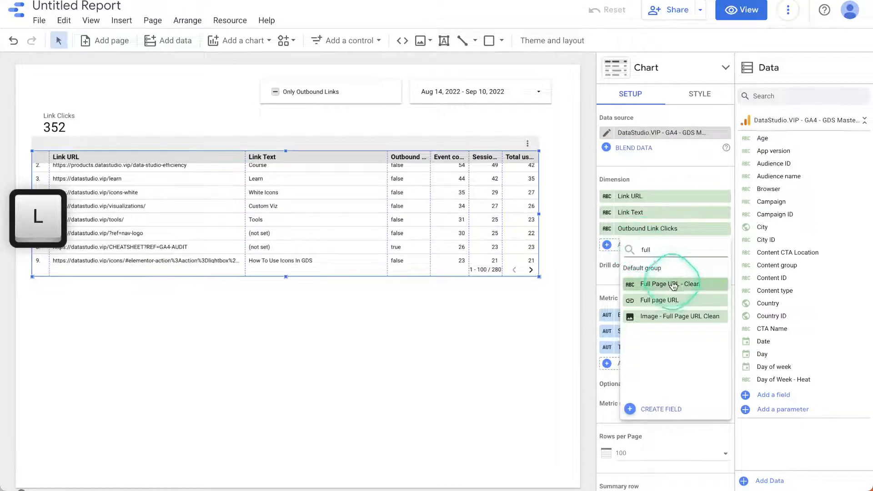
pyautogui.moveTo(672, 283); pyautogui.dragTo(669, 207)
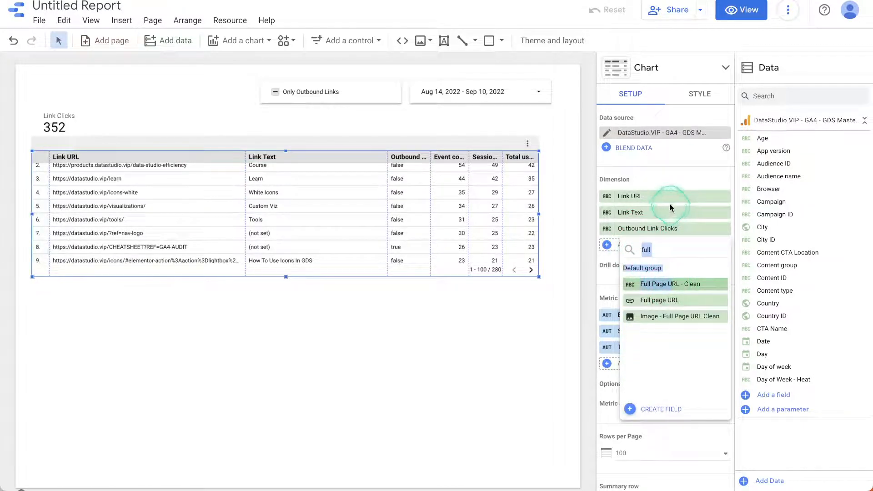
pyautogui.click(669, 283)
pyautogui.moveTo(633, 244); pyautogui.dragTo(634, 196)
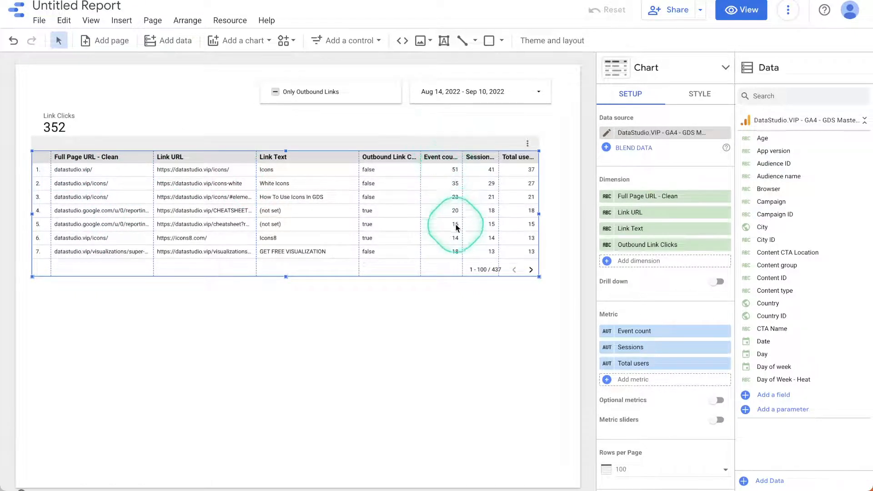
# Scroll through the table's rows and extend its lower edge to fit about two more rows
pyautogui.scroll(-3, 432, 222)
pyautogui.scroll(3, 430, 230)
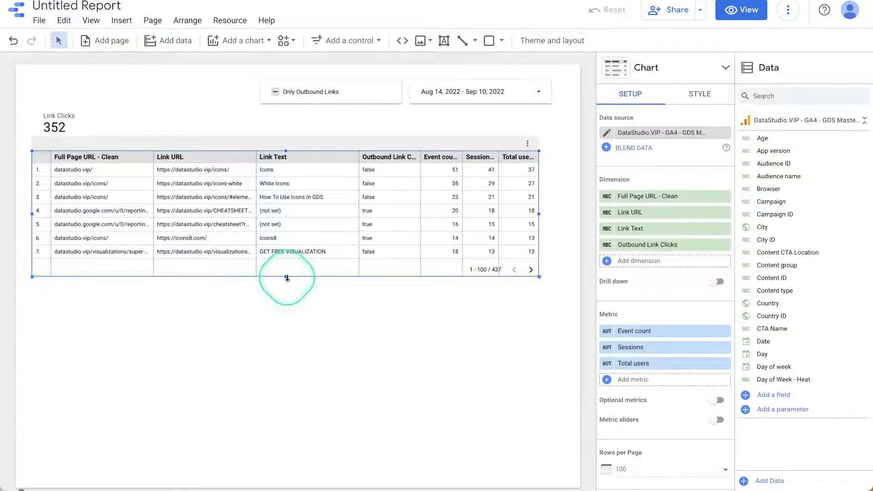
pyautogui.moveTo(286, 277); pyautogui.dragTo(287, 305)
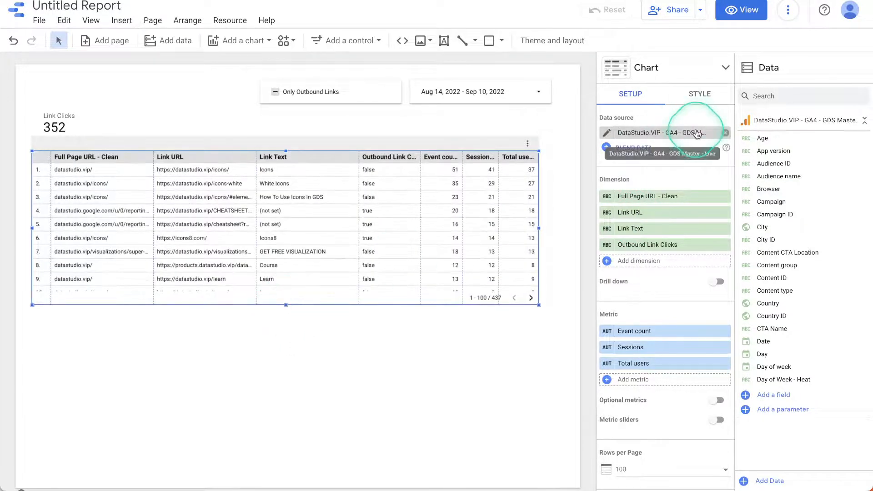
# Convert the link clicks table into a plain pivot table and enlarge it outward from its lower-right corner, nearly to the page's right edge
pyautogui.click(658, 75)
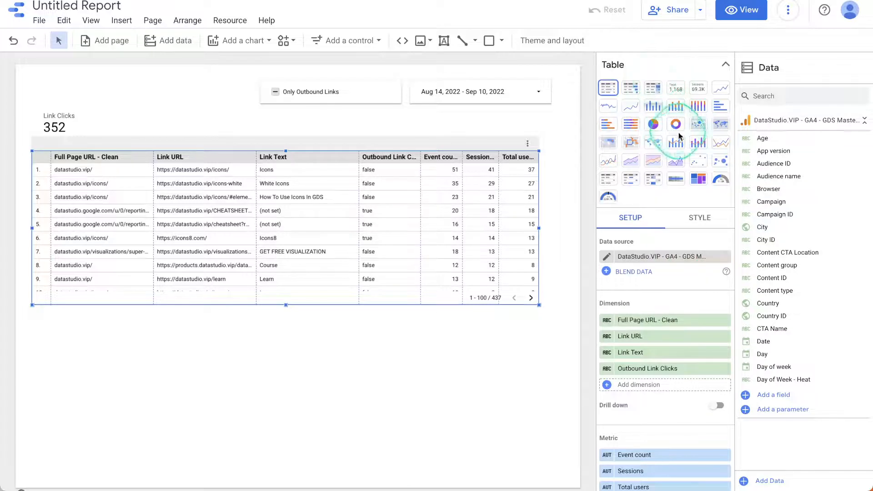
pyautogui.click(609, 180)
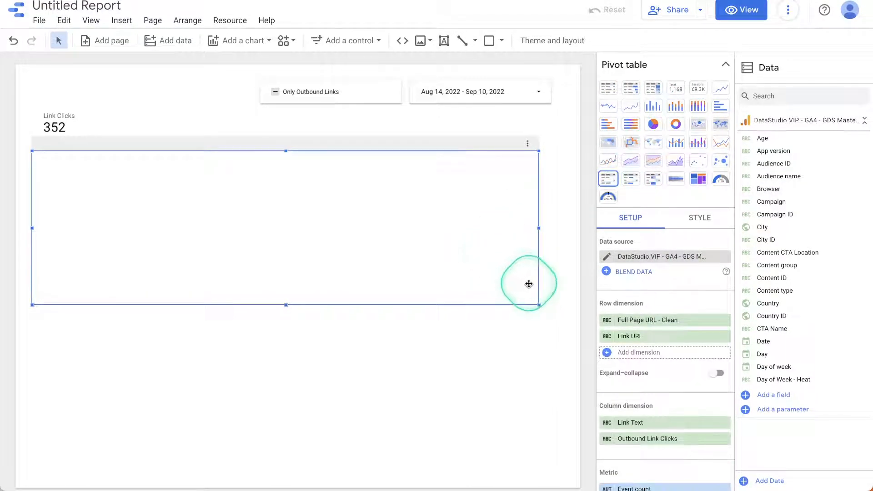
pyautogui.moveTo(536, 300); pyautogui.dragTo(564, 336)
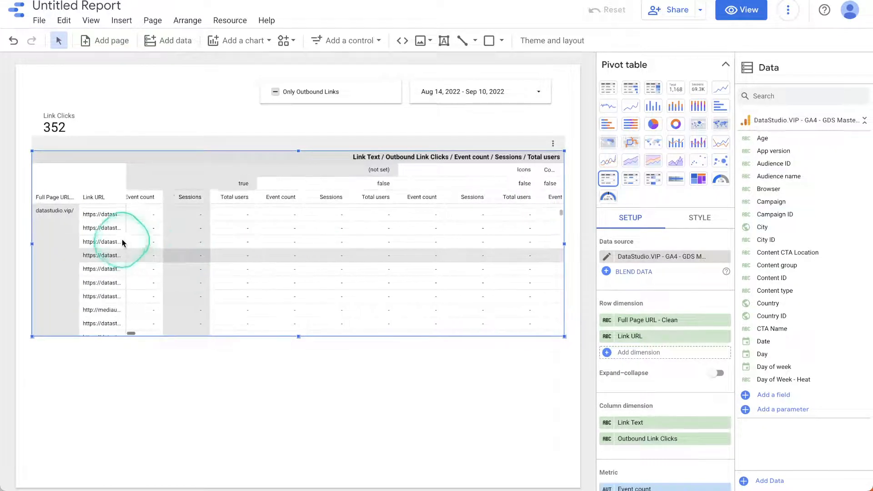
pyautogui.hscroll(-1, 176, 263)
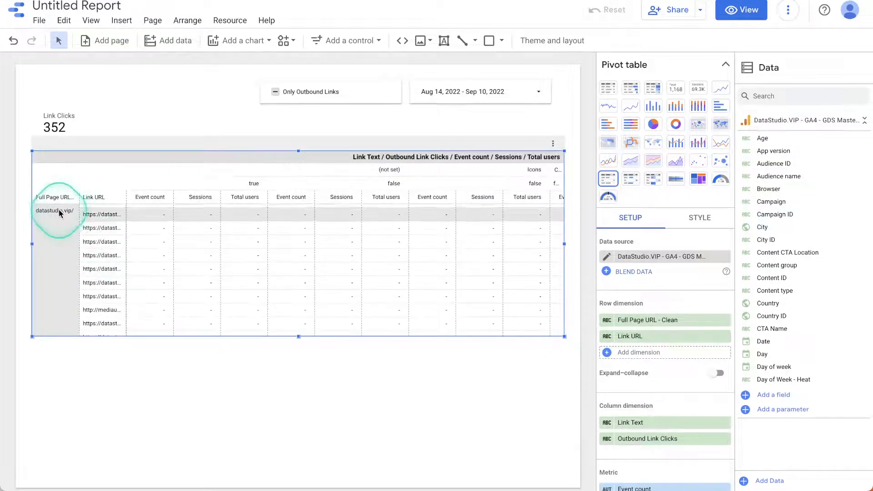
# Move Link Text and Outbound Link Clicks from the pivot table's column dimensions to its row dimensions, below Link URL
pyautogui.scroll(-3, 648, 373)
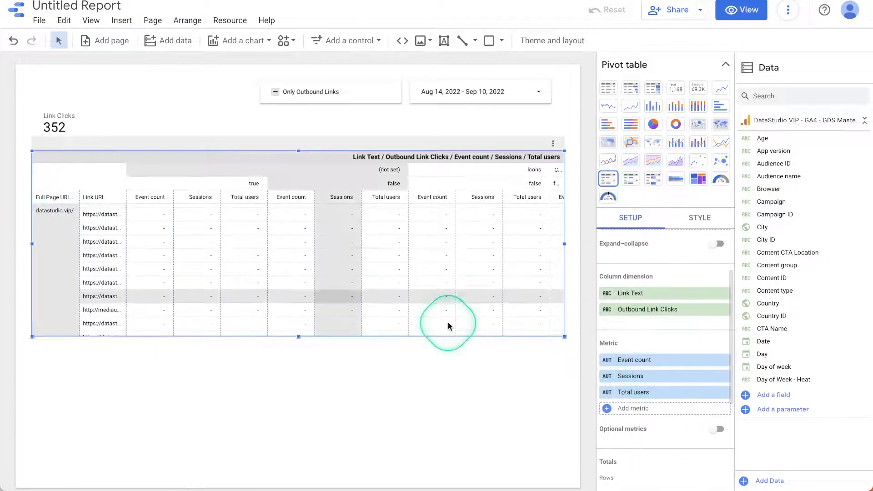
pyautogui.scroll(2, 689, 256)
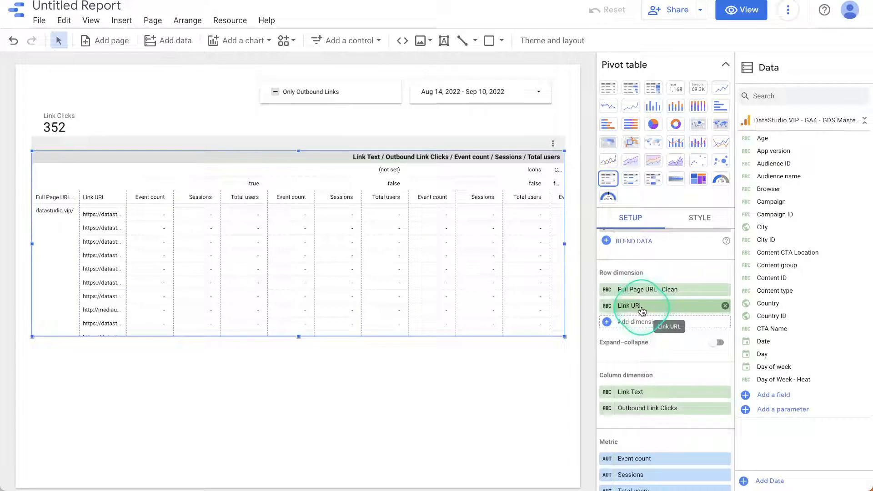
pyautogui.scroll(-2, 641, 311)
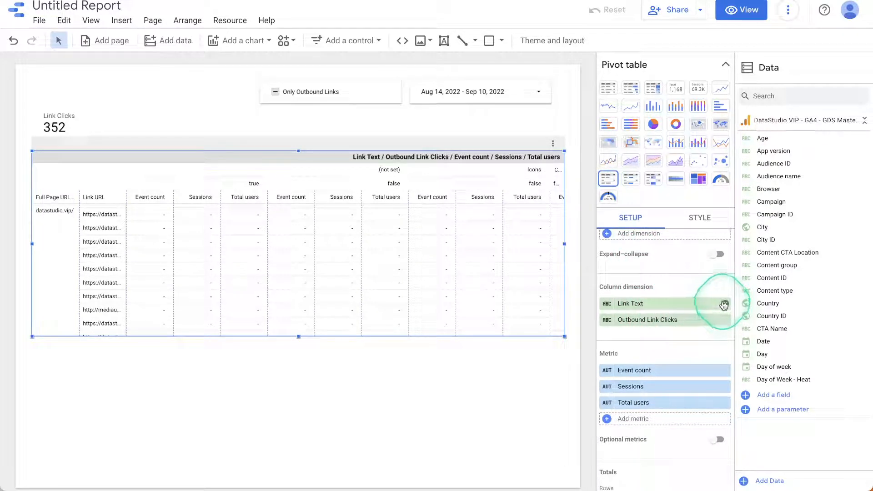
pyautogui.moveTo(678, 304); pyautogui.dragTo(662, 242)
pyautogui.moveTo(663, 335); pyautogui.dragTo(665, 272)
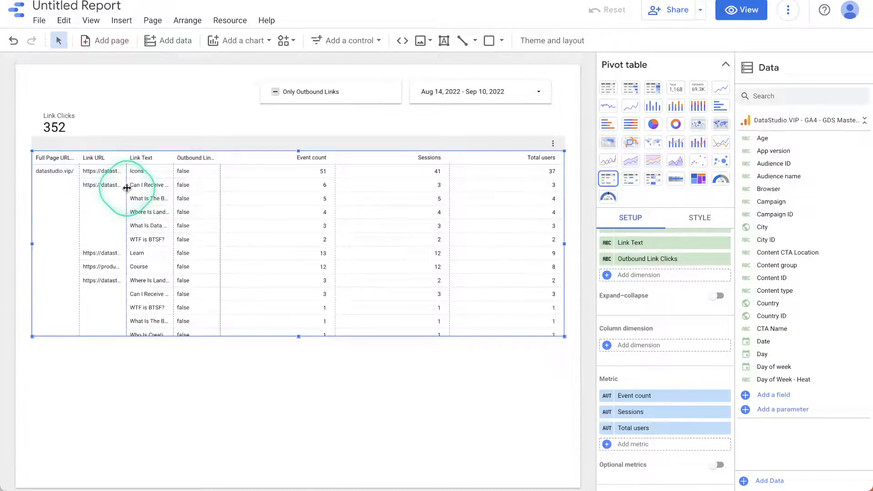
# Widen the pivot table's Link URL column and remove Outbound Link Clicks from its row dimensions
pyautogui.moveTo(157, 188); pyautogui.dragTo(157, 188)
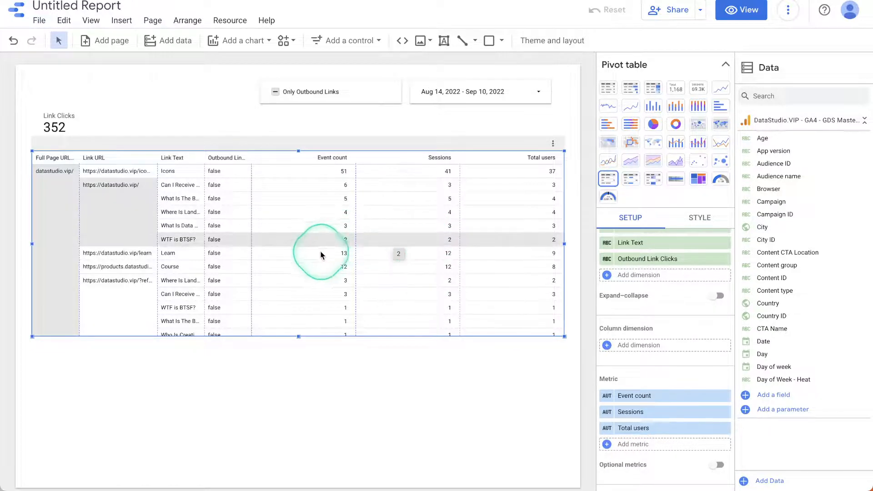
pyautogui.scroll(-4, 680, 365)
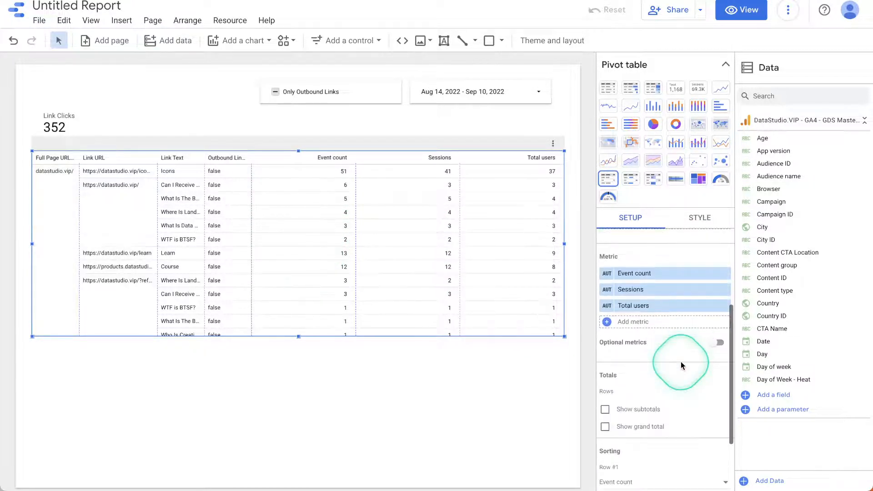
pyautogui.scroll(-3, 681, 365)
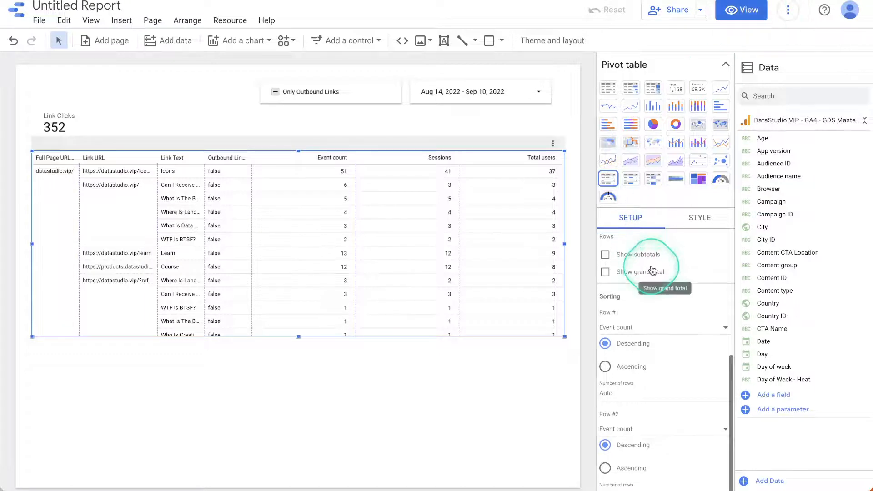
pyautogui.scroll(10, 727, 281)
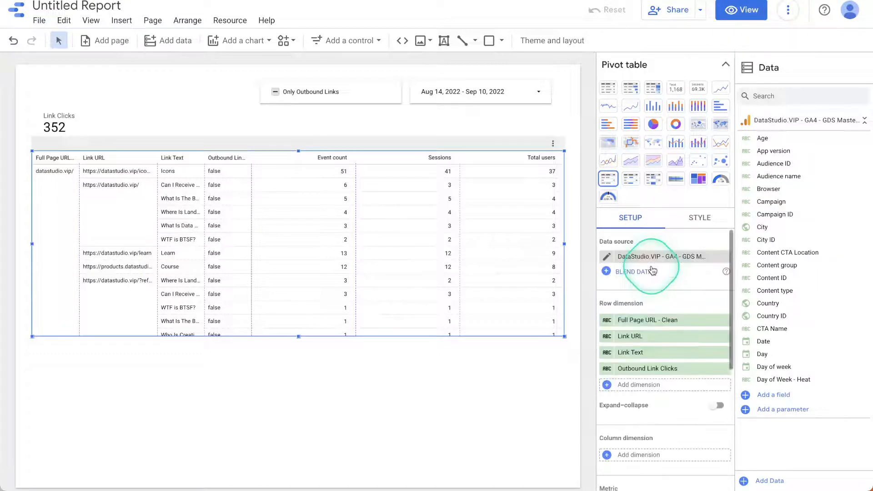
pyautogui.click(725, 369)
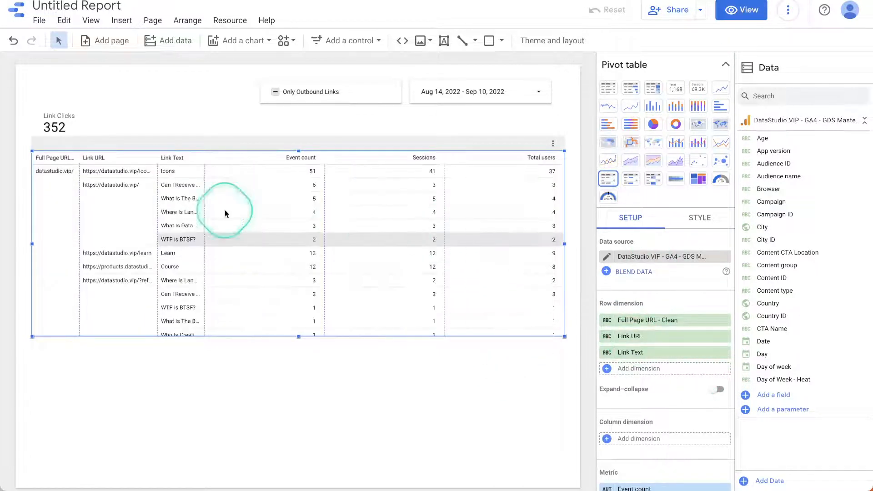
# Widen the Link Text, Link URL and Full Page URL - Clean columns, and shift the pivot table slightly up
pyautogui.moveTo(204, 254); pyautogui.dragTo(279, 253)
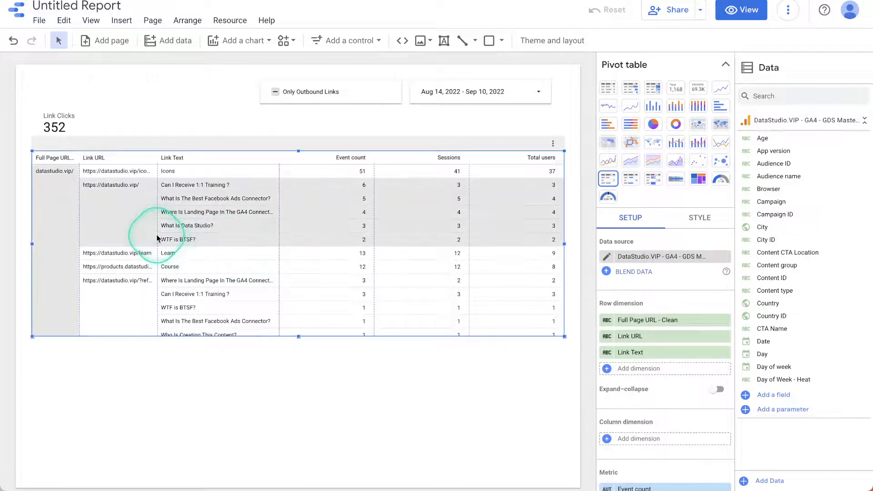
pyautogui.moveTo(157, 237); pyautogui.dragTo(205, 232)
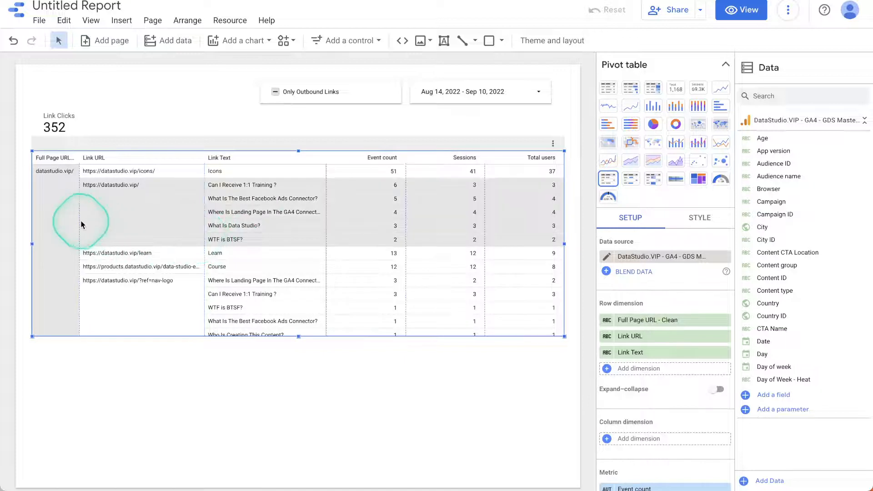
pyautogui.moveTo(80, 222); pyautogui.dragTo(129, 222)
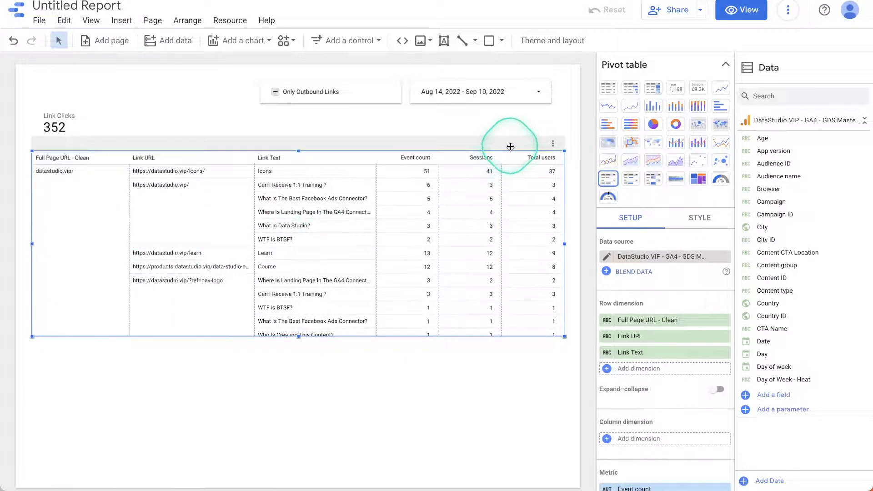
pyautogui.moveTo(510, 146); pyautogui.dragTo(510, 141)
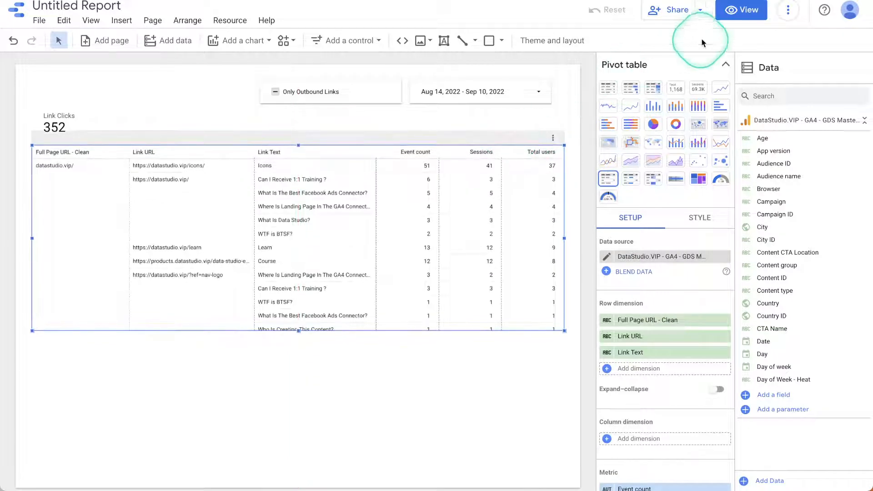
# Open the report in view mode and examine the link URLs, link texts and click counts grouped under the datastudio.vip/ page
pyautogui.click(736, 17)
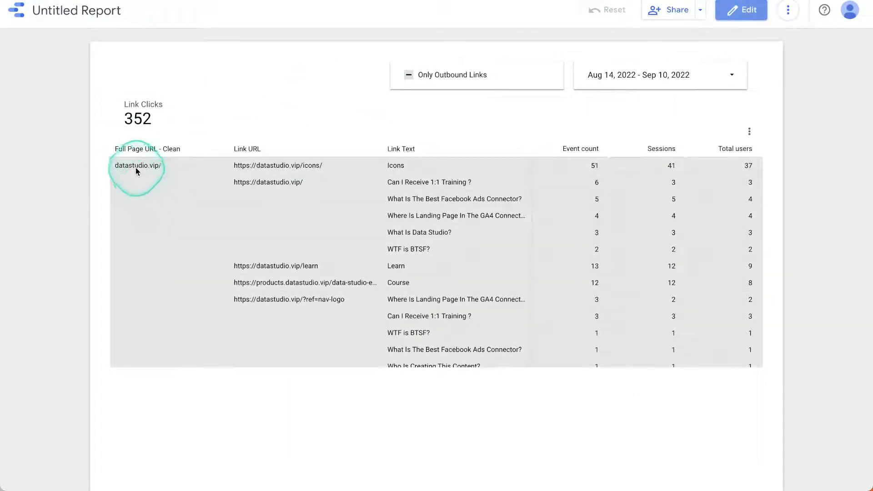
pyautogui.scroll(-1, 137, 169)
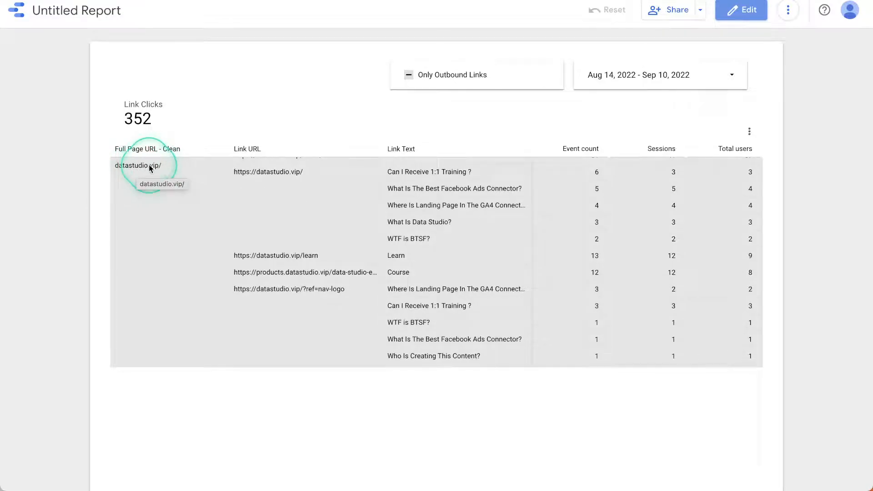
pyautogui.scroll(1, 234, 257)
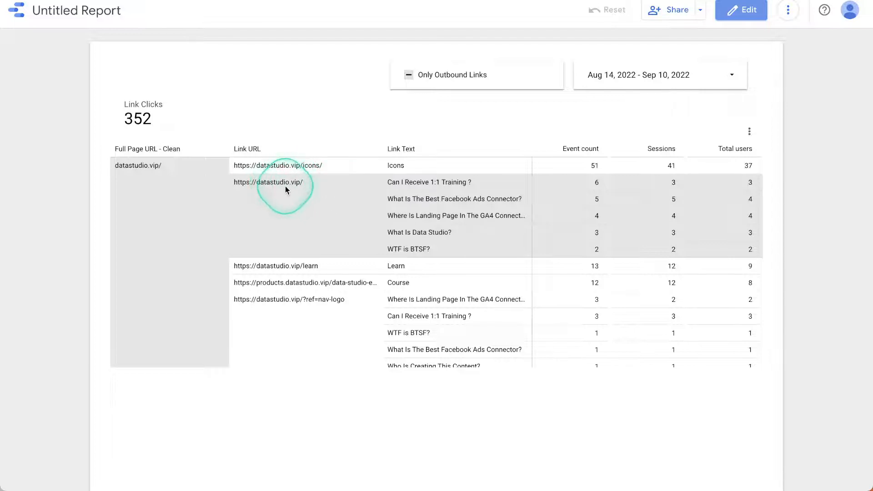
pyautogui.scroll(-1, 283, 186)
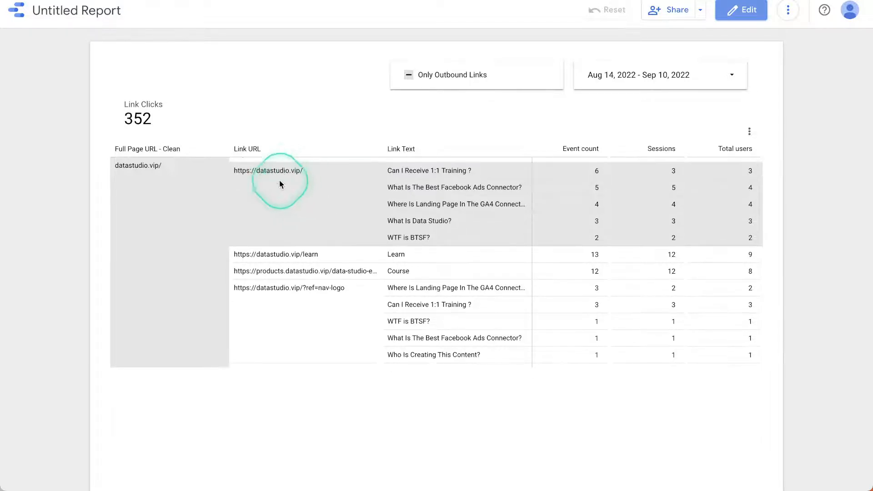
pyautogui.scroll(1, 287, 171)
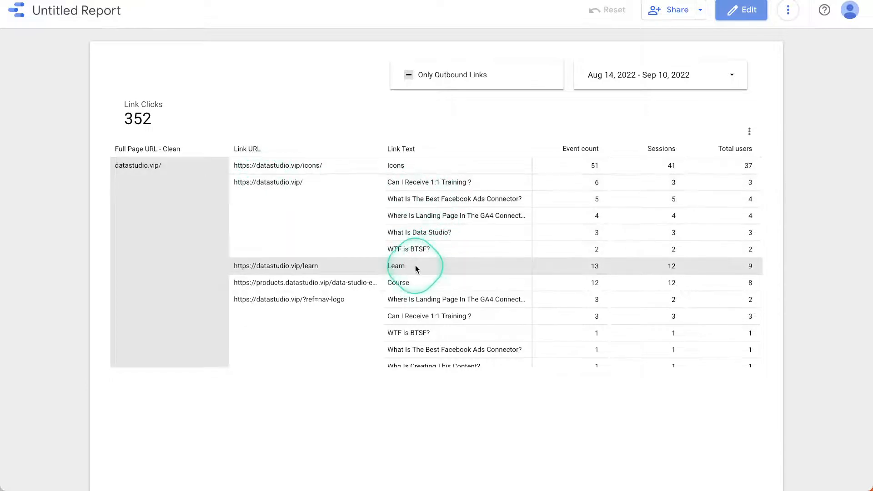
pyautogui.scroll(-1, 422, 265)
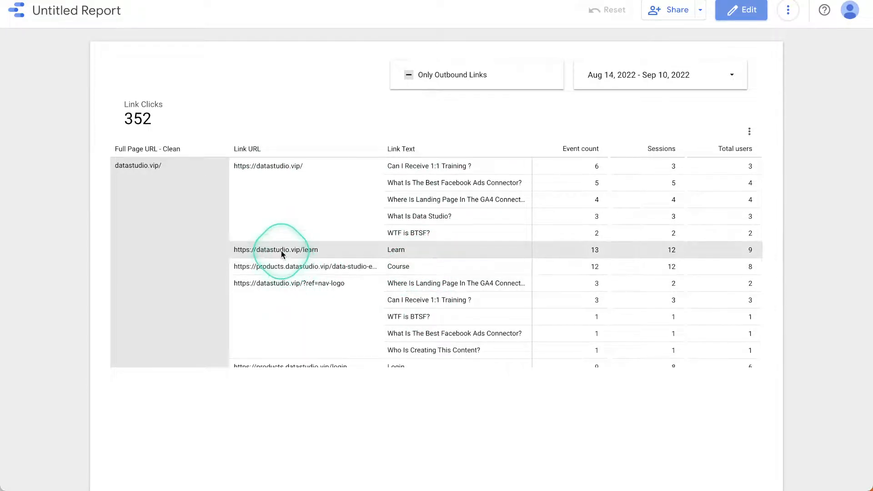
pyautogui.scroll(-3, 286, 249)
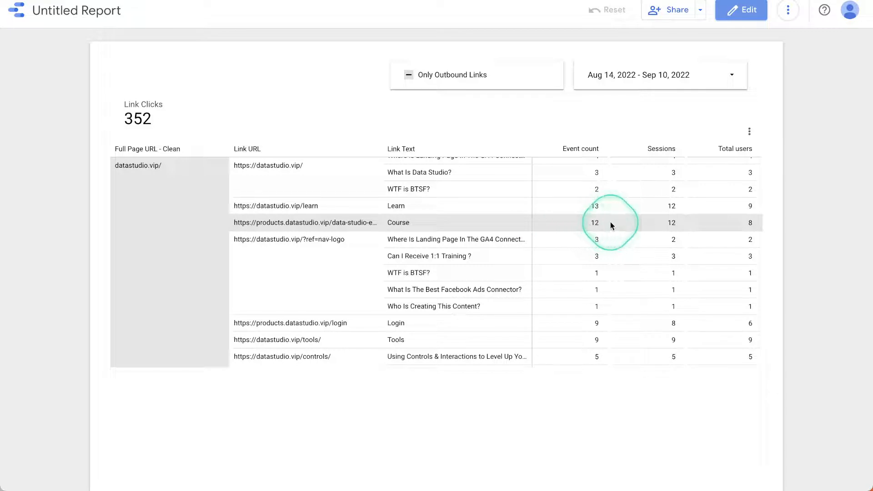
pyautogui.scroll(-2, 653, 220)
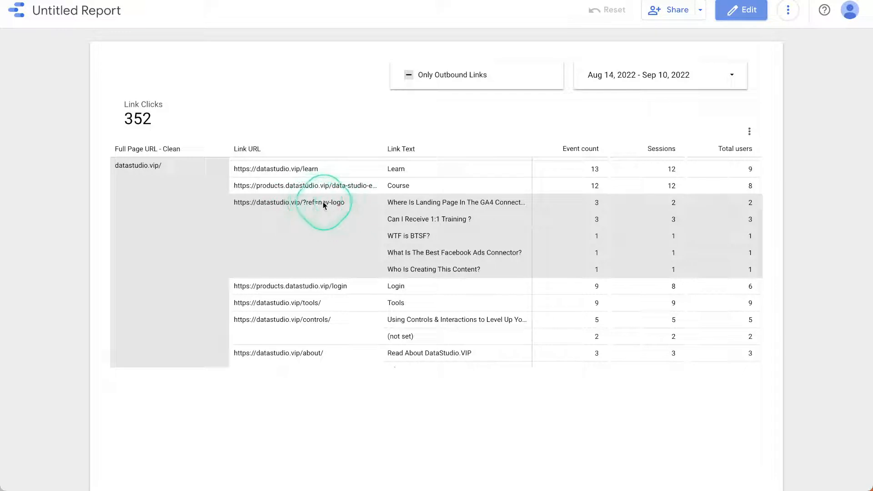
pyautogui.scroll(-4, 329, 205)
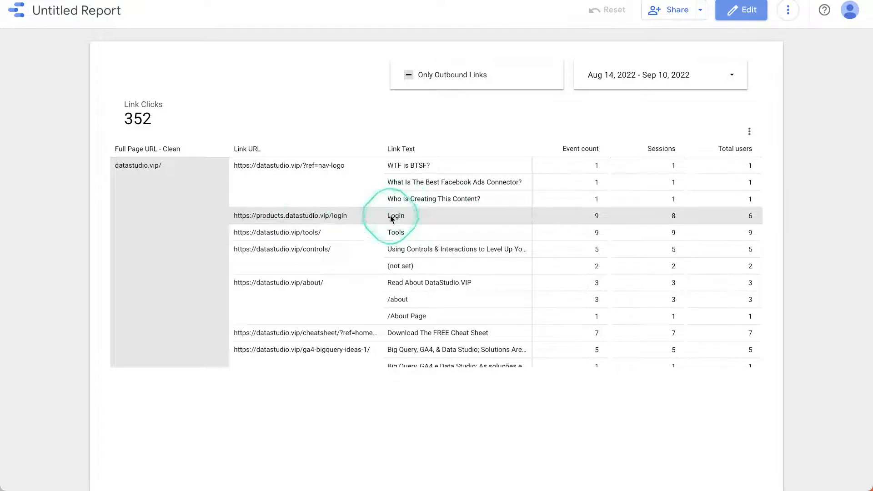
pyautogui.scroll(-1, 301, 233)
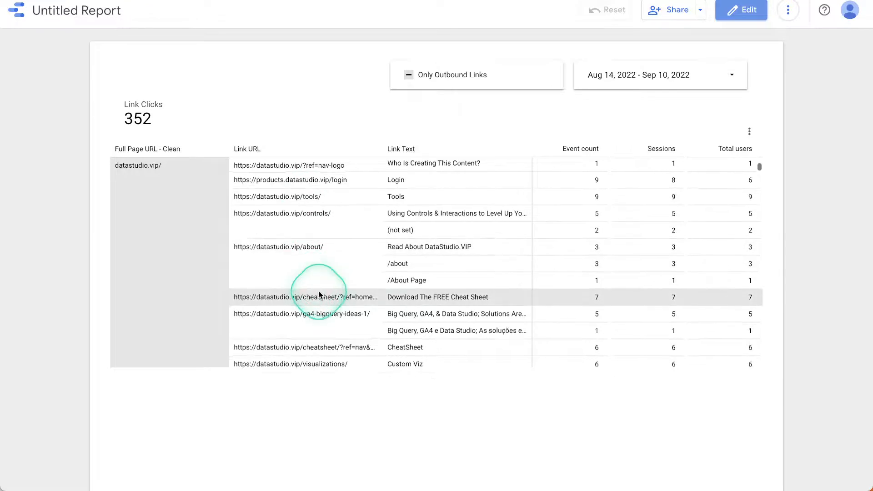
# Continue through the pivot table to the datastudio.vip/icons/ page and examine which links were clicked there
pyautogui.scroll(-3, 319, 291)
pyautogui.scroll(-9, 318, 291)
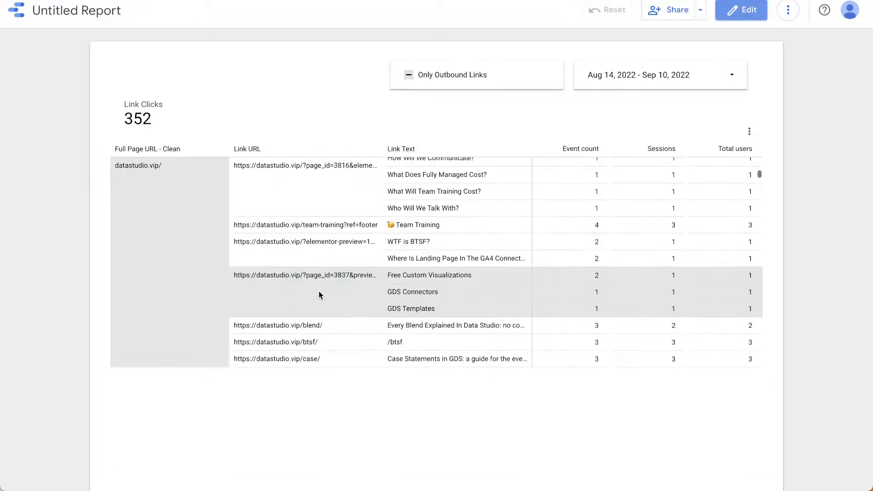
pyautogui.scroll(-10, 318, 291)
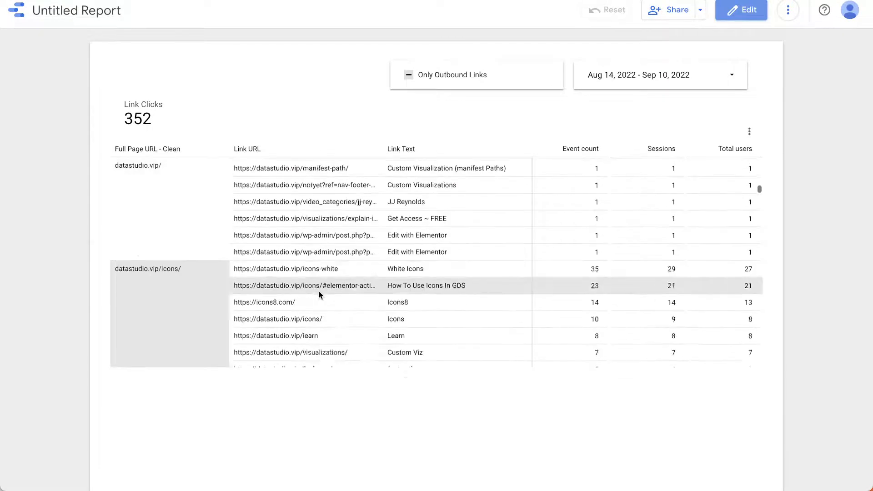
pyautogui.click(230, 252)
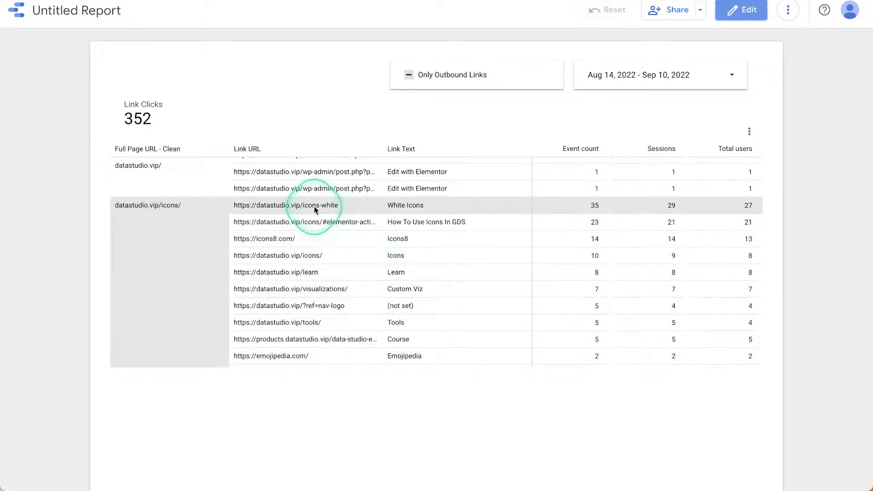
pyautogui.scroll(-1, 513, 263)
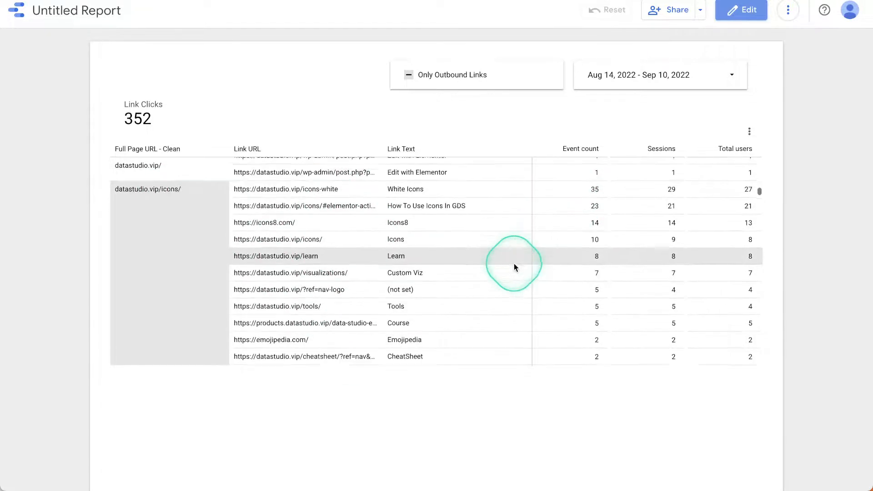
# Filter the report to only outbound links and review the pages and link URLs in the pivot table
pyautogui.scroll(15, 514, 263)
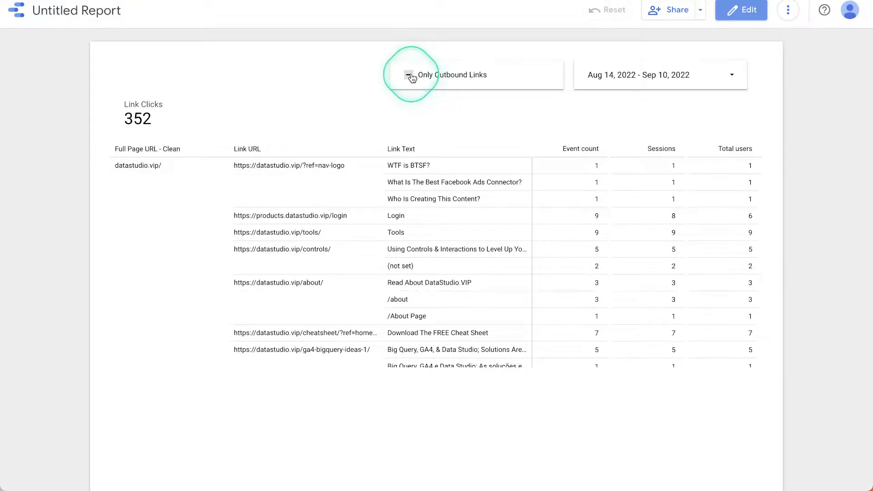
pyautogui.click(409, 75)
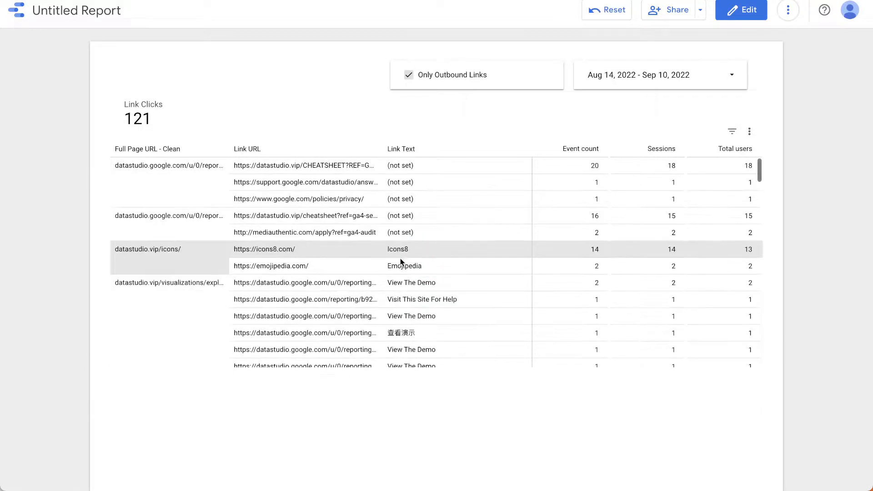
pyautogui.click(315, 236)
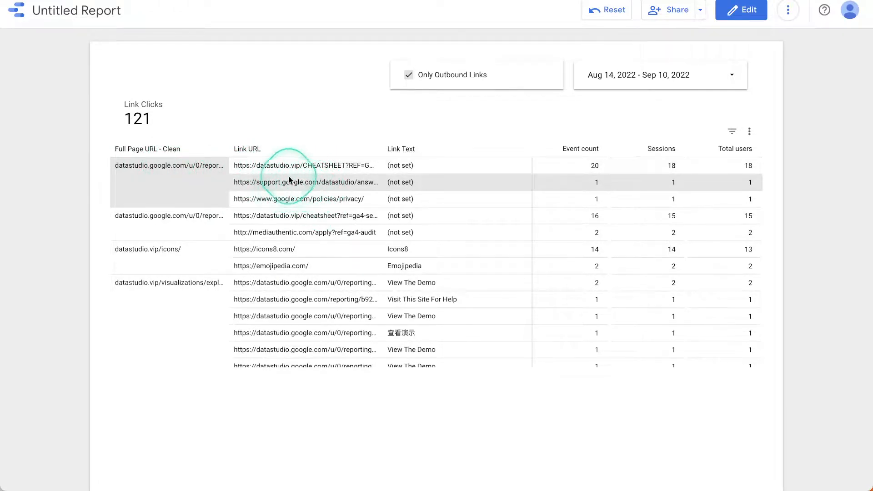
pyautogui.scroll(-2, 194, 314)
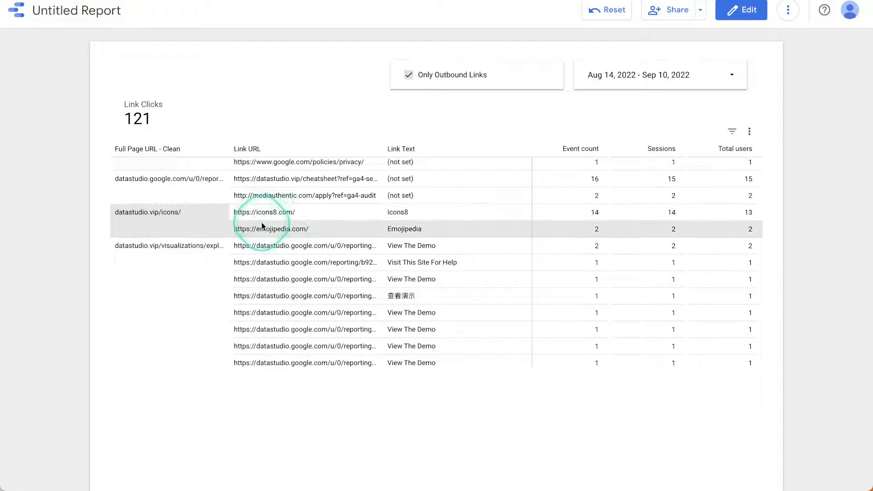
# Examine the outbound link URLs, link texts and click counts for every page down to the last row of the pivot table
pyautogui.scroll(-4, 300, 235)
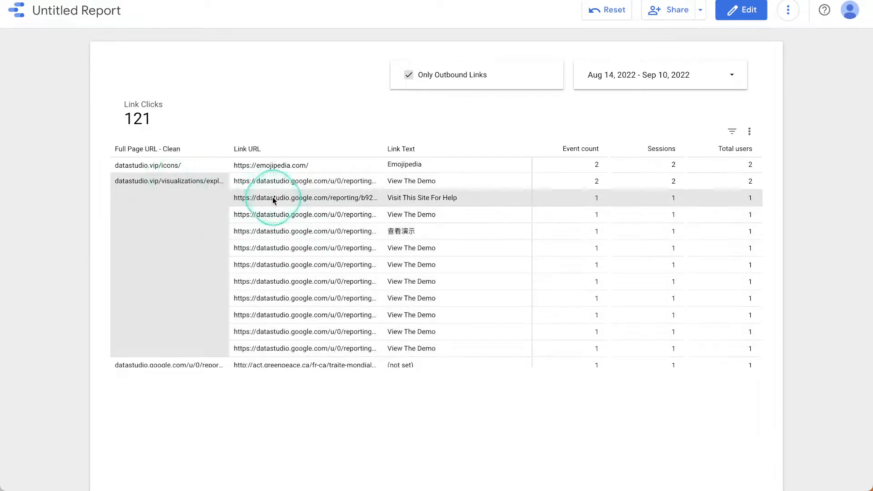
pyautogui.scroll(-5, 298, 273)
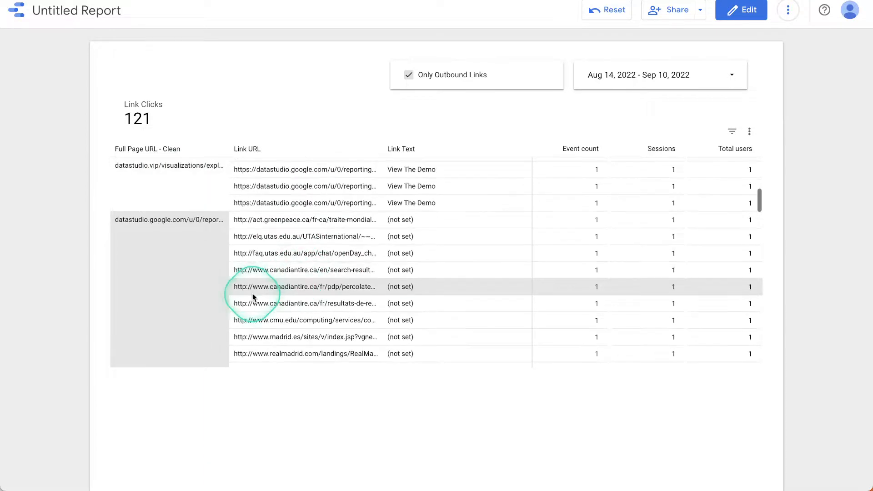
pyautogui.scroll(-5, 289, 286)
pyautogui.scroll(-5, 253, 297)
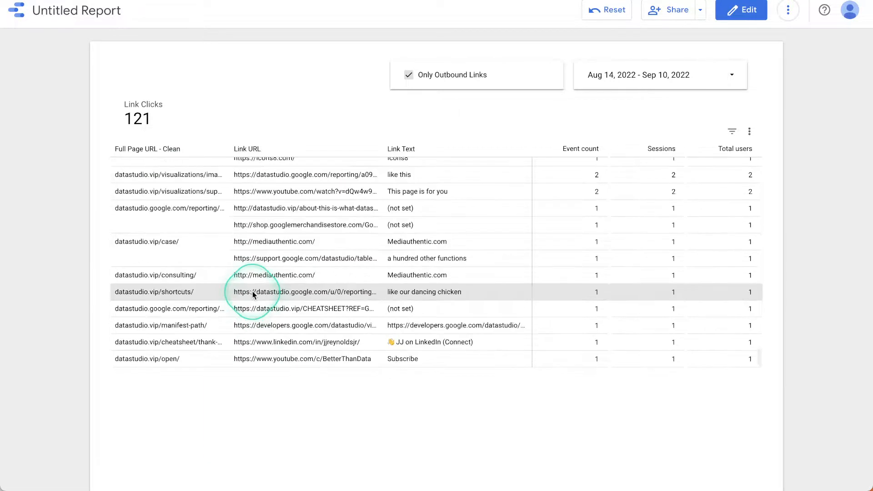
pyautogui.scroll(15, 252, 291)
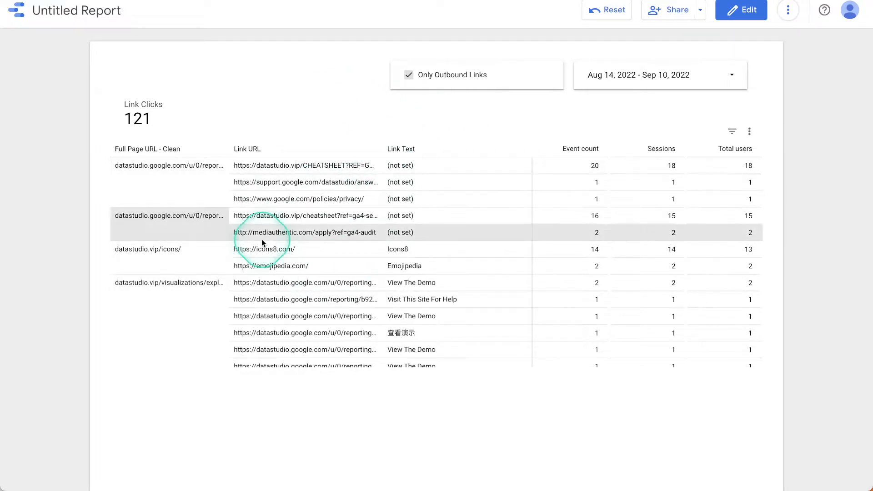
pyautogui.scroll(-3, 261, 236)
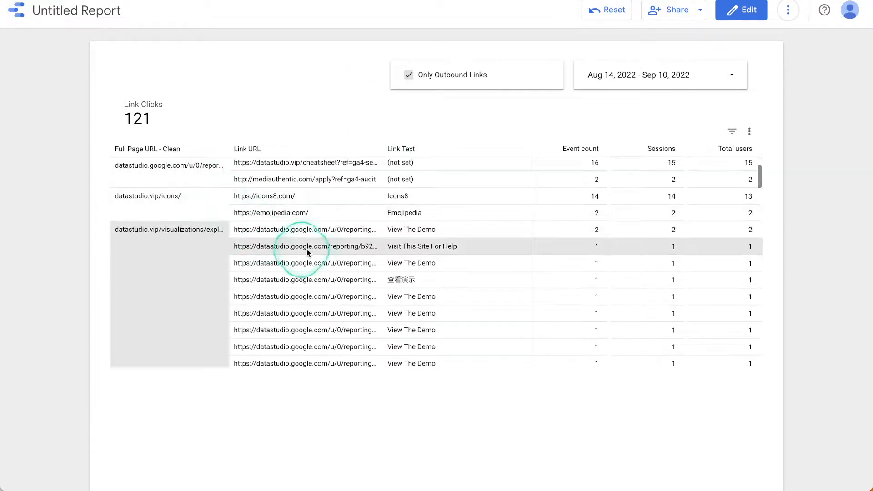
pyautogui.scroll(3, 306, 249)
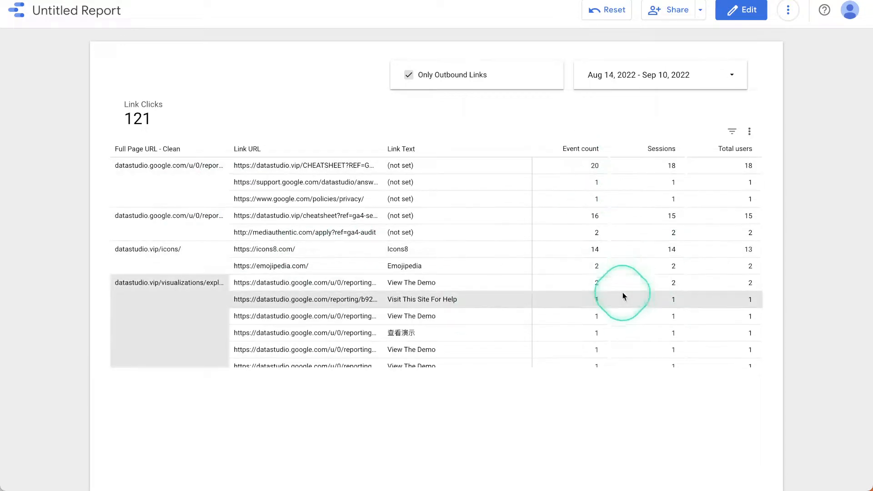
pyautogui.scroll(-15, 622, 295)
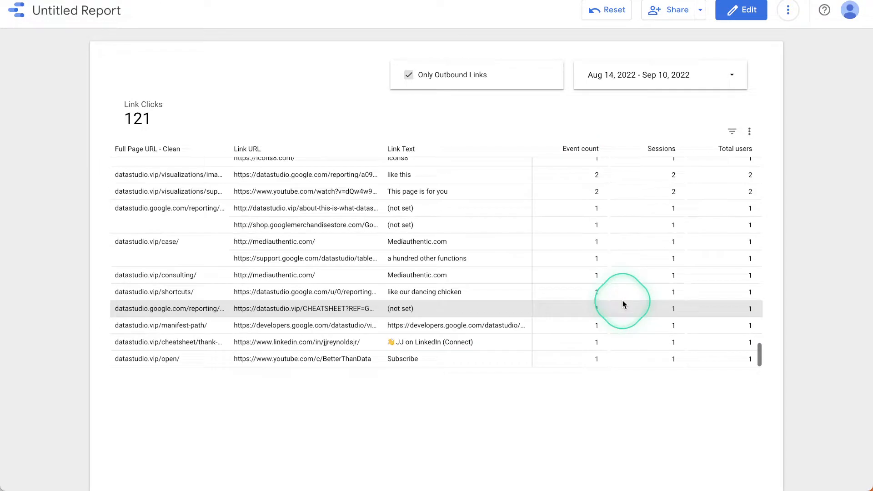
pyautogui.scroll(15, 622, 303)
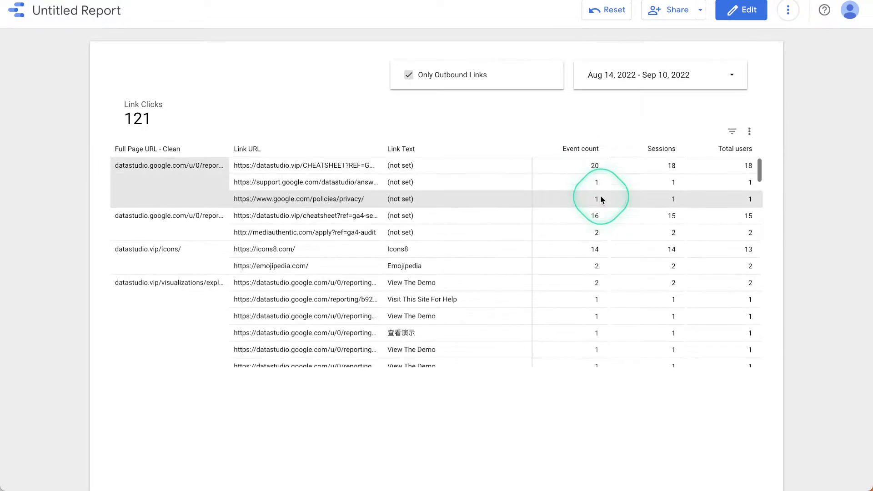
# Turn off the Only Outbound Links filter so the report covers all link clicks
pyautogui.click(408, 75)
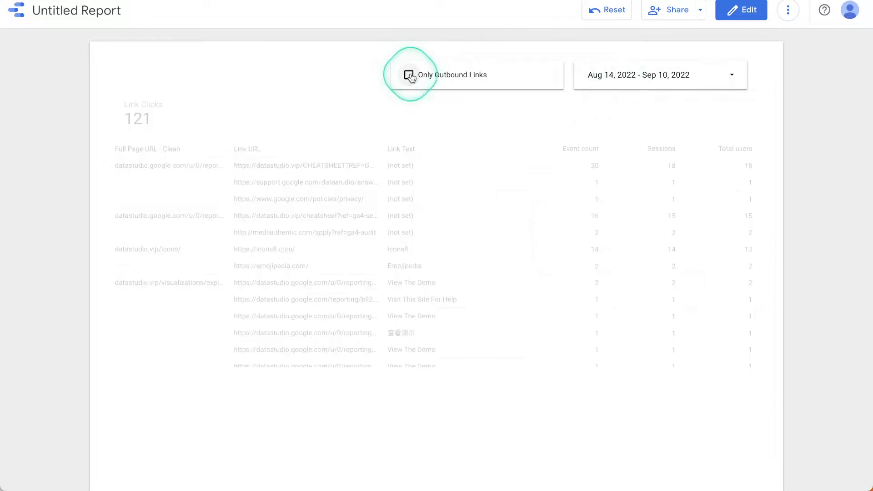